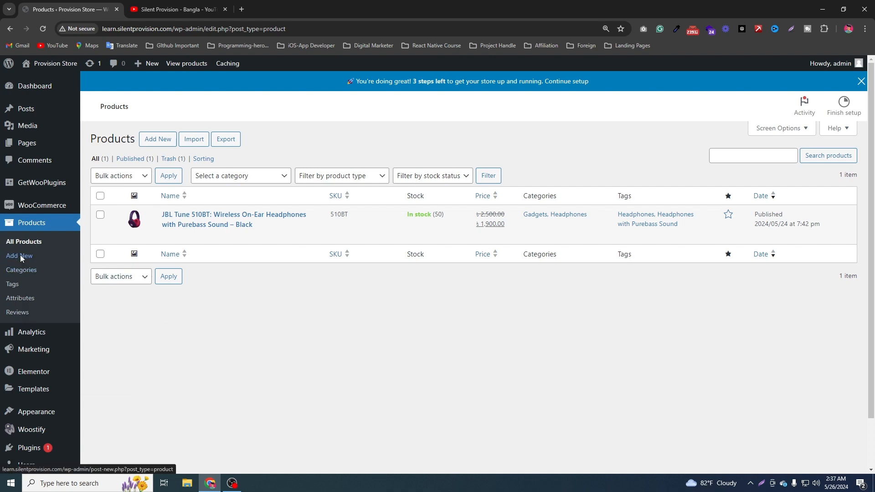
Open the Add new product form in a separate browser tab and look over its fields.
{"action": "right_click", "coordinate": [36, 258]}
{"action": "left_click", "coordinate": [49, 266]}
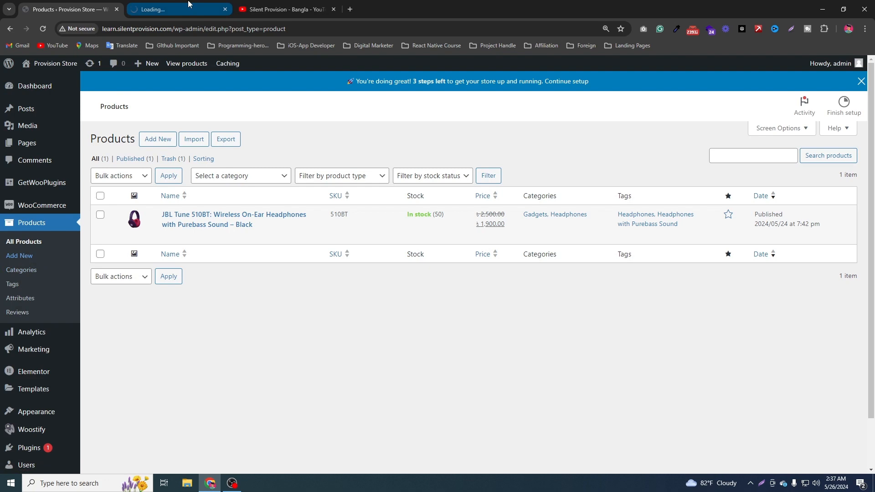
{"action": "left_click", "coordinate": [189, 3]}
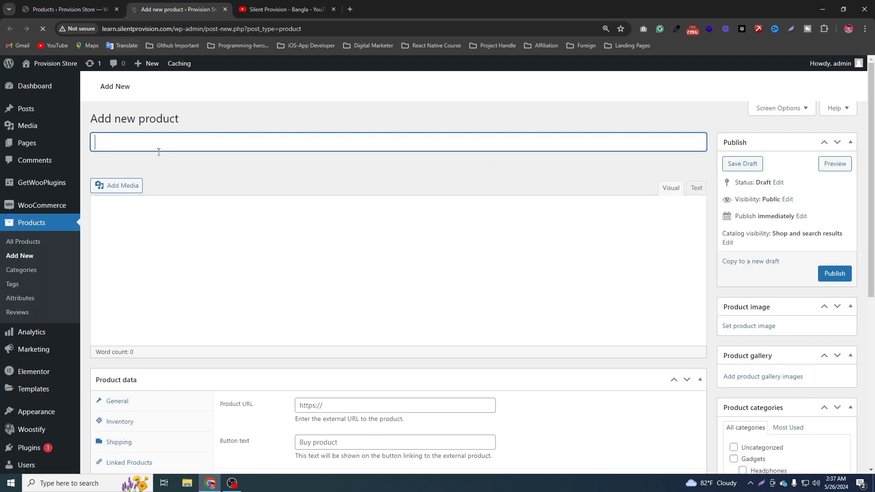
{"action": "scroll", "coordinate": [219, 294], "scroll_direction": "down", "scroll_amount": 5}
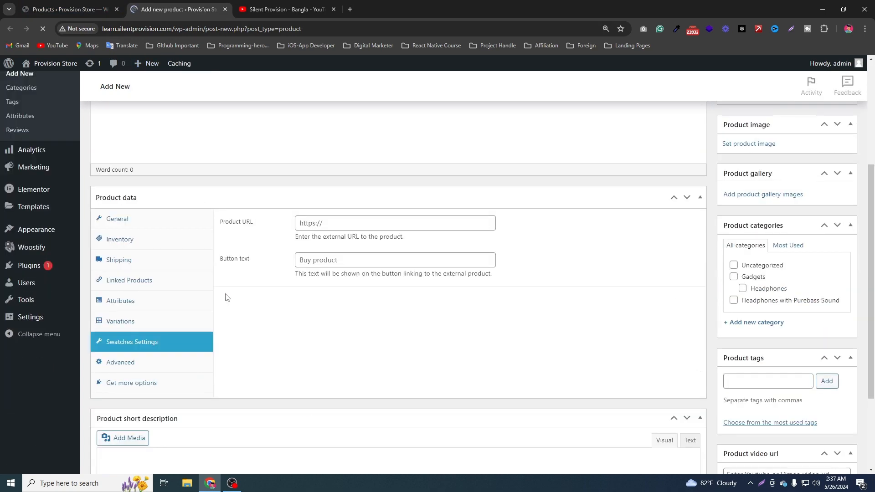
{"action": "scroll", "coordinate": [326, 300], "scroll_direction": "up", "scroll_amount": 5}
Copy "Wireless On-Ear Headphones with Purebass Sound" from the existing JBL Tune 510BT product's title into the new product's name.
{"action": "left_click", "coordinate": [104, 7]}
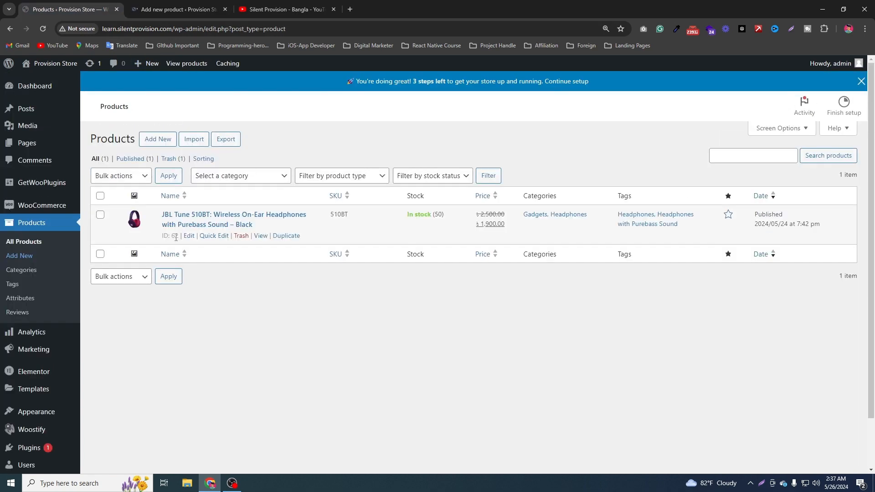
{"action": "left_click", "coordinate": [190, 236]}
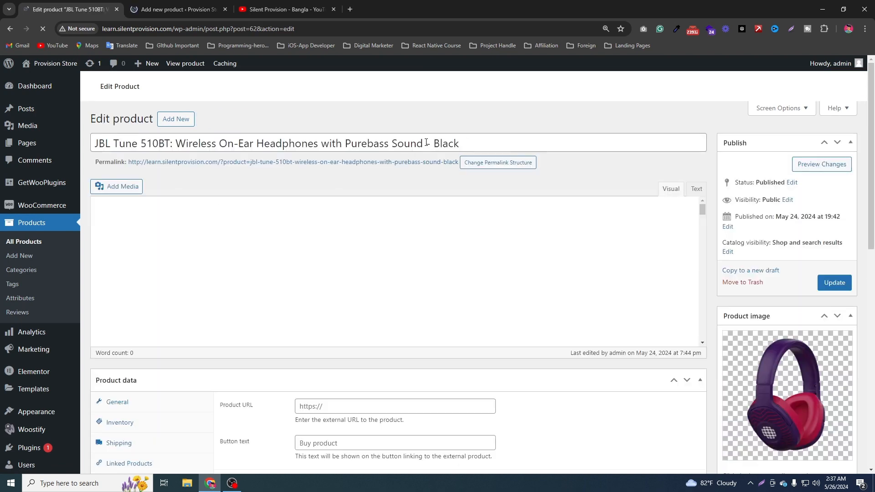
{"action": "left_click_drag", "start_coordinate": [423, 143], "coordinate": [180, 134]}
{"action": "key", "text": "ctrl+c"}
{"action": "key", "text": "ctrl+Tab"}
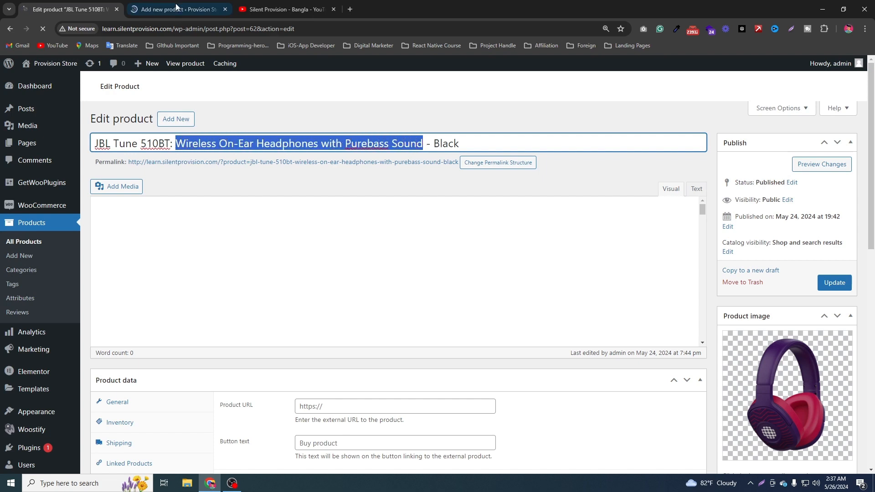
{"action": "key", "text": "ctrl+v"}
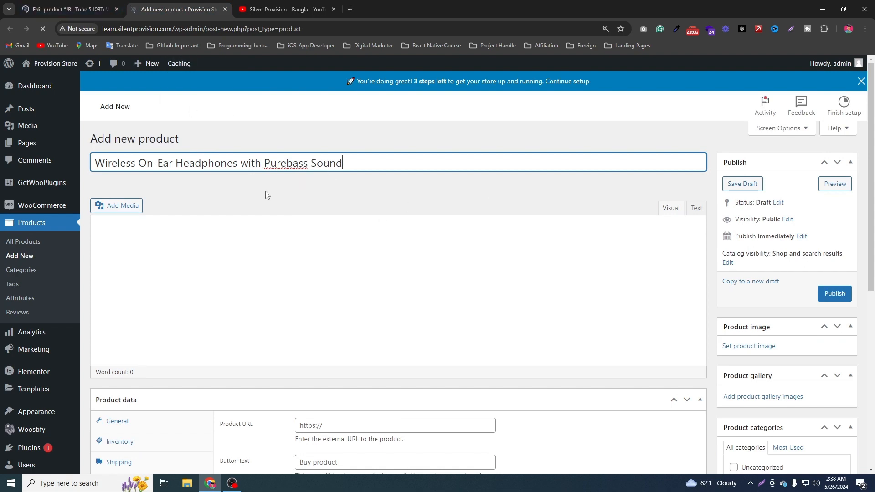
Start a screenshot of the new product form, selecting a region from its header down to the product data for annotation.
{"action": "left_click", "coordinate": [71, 9]}
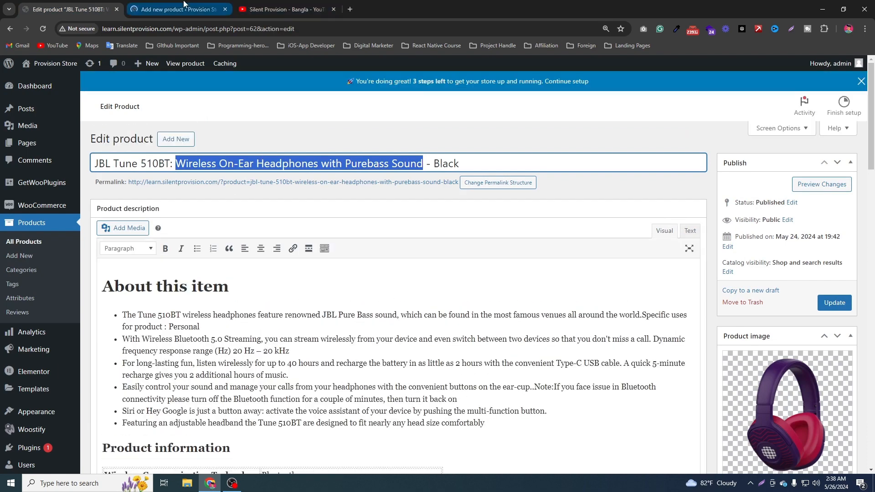
{"action": "left_click", "coordinate": [178, 9]}
{"action": "key", "text": "Print"}
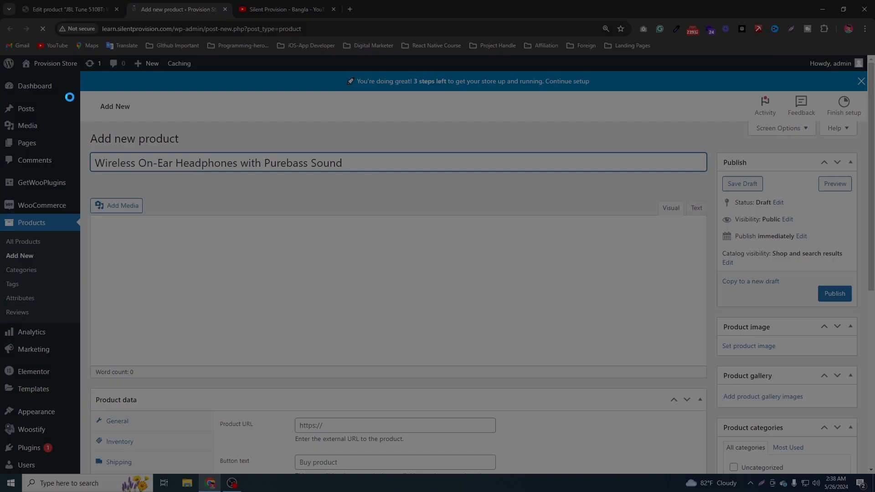
{"action": "left_click_drag", "start_coordinate": [70, 96], "coordinate": [688, 434]}
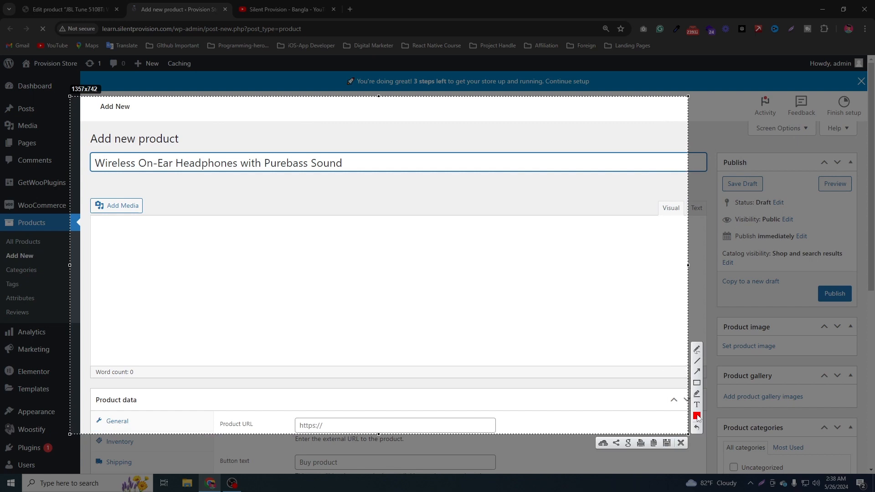
{"action": "left_click", "coordinate": [696, 382]}
{"action": "mouse_move", "coordinate": [152, 213]}
{"action": "left_mouse_down"}
{"action": "mouse_move", "coordinate": [160, 194]}
{"action": "mouse_move", "coordinate": [187, 243]}
{"action": "mouse_move", "coordinate": [155, 233]}
{"action": "mouse_move", "coordinate": [153, 215]}
{"action": "left_mouse_up"}
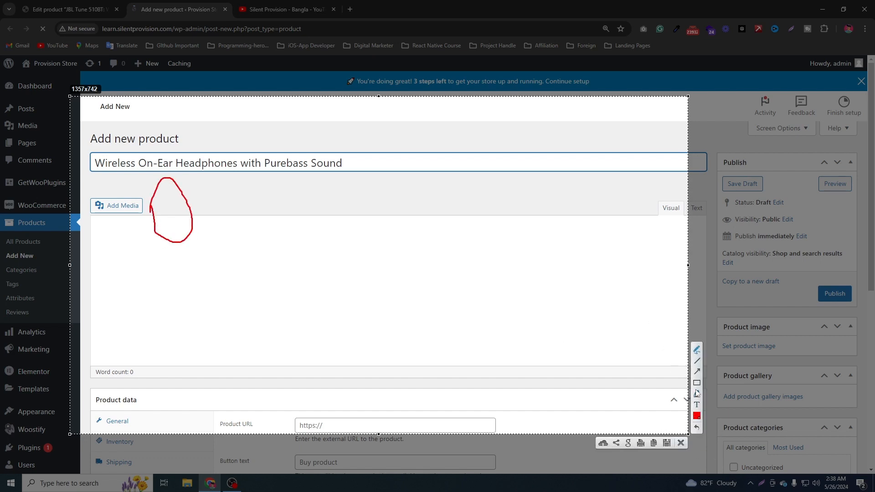
{"action": "left_click", "coordinate": [697, 428]}
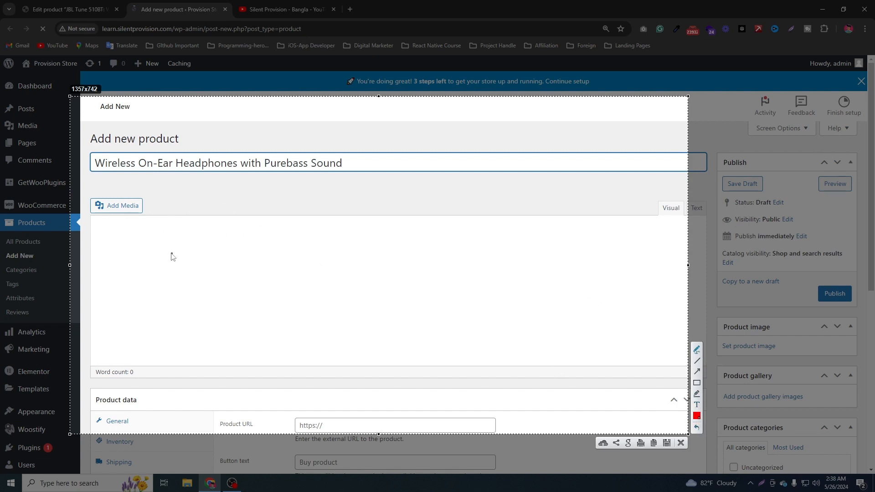
Sketch headphones on the screenshot, with an arrow to a vertical line that branches into two arrows.
{"action": "mouse_move", "coordinate": [167, 251]}
{"action": "left_mouse_down"}
{"action": "mouse_move", "coordinate": [169, 200]}
{"action": "mouse_move", "coordinate": [238, 241]}
{"action": "mouse_move", "coordinate": [222, 242]}
{"action": "left_mouse_up"}
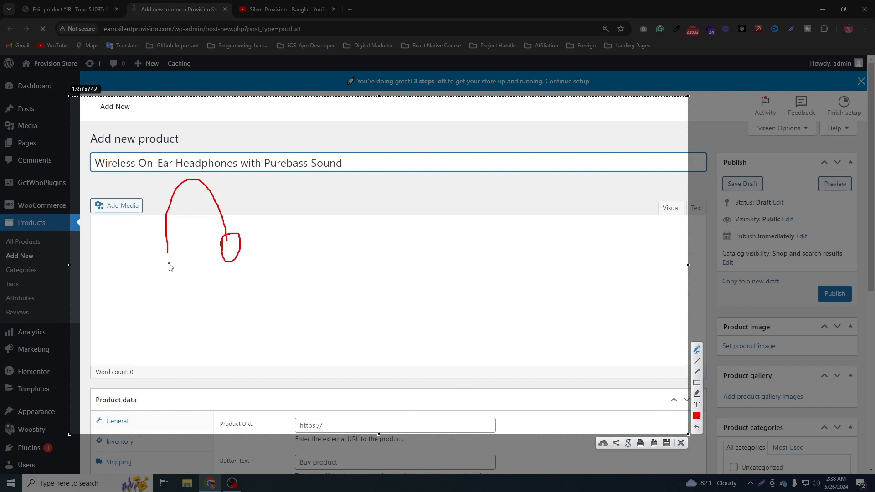
{"action": "mouse_move", "coordinate": [167, 252]}
{"action": "left_mouse_down"}
{"action": "mouse_move", "coordinate": [188, 267]}
{"action": "mouse_move", "coordinate": [165, 270]}
{"action": "mouse_move", "coordinate": [163, 257]}
{"action": "left_mouse_up"}
{"action": "left_click_drag", "start_coordinate": [222, 215], "coordinate": [357, 216]}
{"action": "left_click_drag", "start_coordinate": [365, 176], "coordinate": [365, 260]}
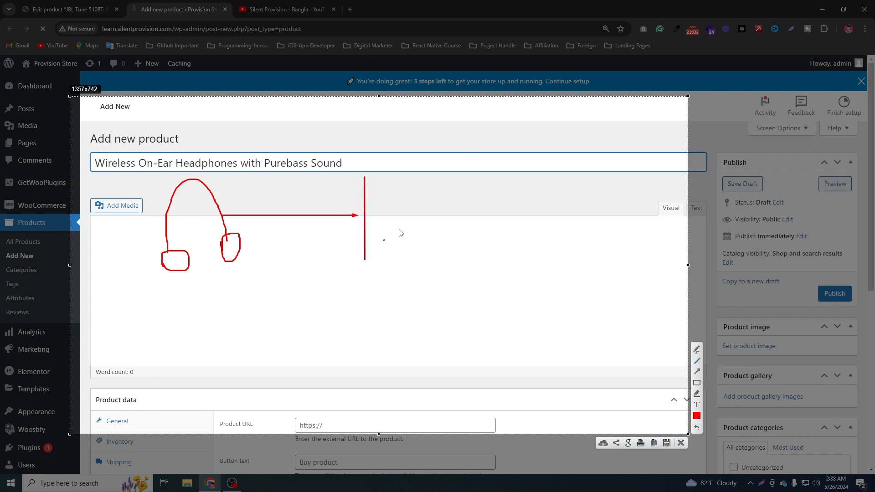
{"action": "left_click", "coordinate": [696, 371]}
{"action": "mouse_move", "coordinate": [364, 176]}
{"action": "left_mouse_down"}
{"action": "mouse_move", "coordinate": [440, 179]}
{"action": "mouse_move", "coordinate": [425, 176]}
{"action": "left_mouse_up"}
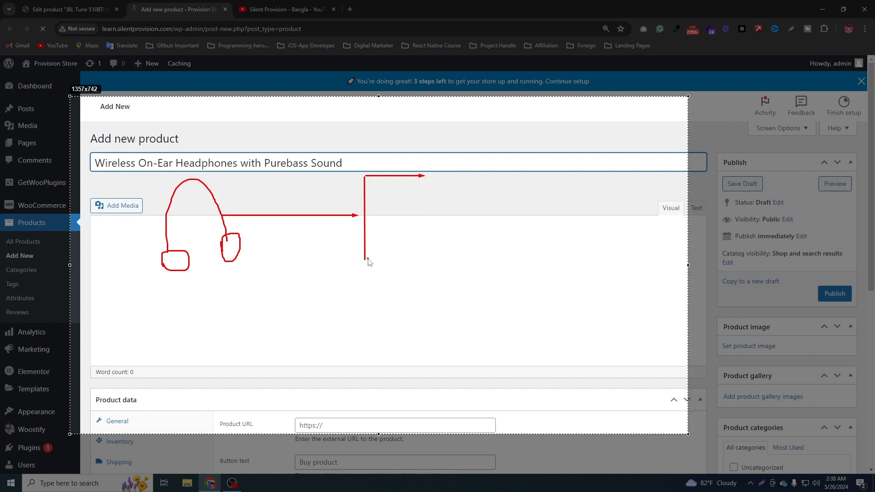
{"action": "left_click_drag", "start_coordinate": [368, 260], "coordinate": [437, 260]}
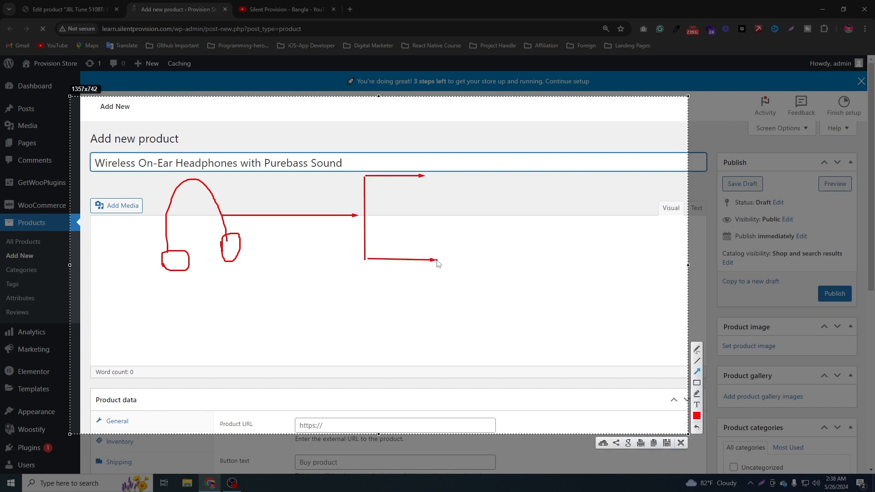
Handwrite "Color" beside the upper branch and "Size" beside the lower one, and close the annotated screenshot without saving.
{"action": "left_click", "coordinate": [700, 363]}
{"action": "mouse_move", "coordinate": [456, 168]}
{"action": "left_mouse_down"}
{"action": "mouse_move", "coordinate": [443, 167]}
{"action": "mouse_move", "coordinate": [458, 178]}
{"action": "mouse_move", "coordinate": [475, 173]}
{"action": "mouse_move", "coordinate": [481, 185]}
{"action": "mouse_move", "coordinate": [497, 185]}
{"action": "mouse_move", "coordinate": [494, 169]}
{"action": "mouse_move", "coordinate": [514, 187]}
{"action": "mouse_move", "coordinate": [531, 168]}
{"action": "mouse_move", "coordinate": [549, 194]}
{"action": "left_mouse_up"}
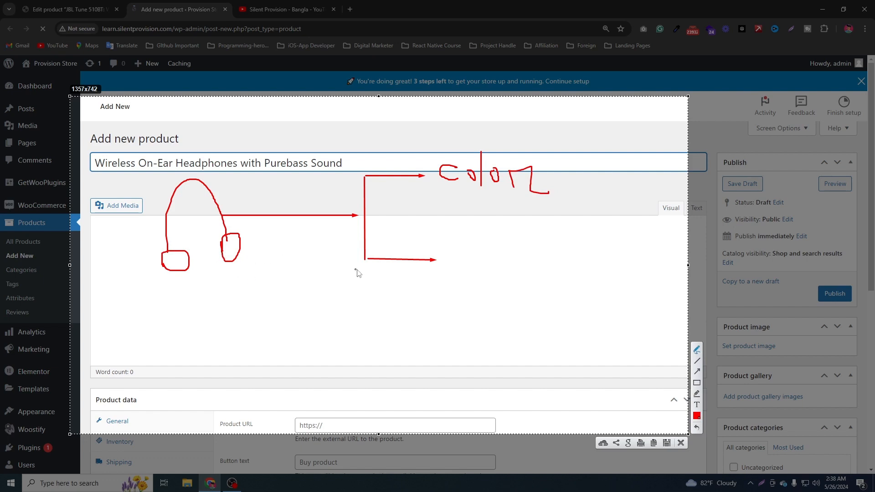
{"action": "mouse_move", "coordinate": [459, 248]}
{"action": "left_mouse_down"}
{"action": "mouse_move", "coordinate": [465, 276]}
{"action": "mouse_move", "coordinate": [453, 279]}
{"action": "mouse_move", "coordinate": [474, 283]}
{"action": "mouse_move", "coordinate": [475, 262]}
{"action": "mouse_move", "coordinate": [509, 264]}
{"action": "mouse_move", "coordinate": [528, 283]}
{"action": "mouse_move", "coordinate": [540, 248]}
{"action": "mouse_move", "coordinate": [552, 261]}
{"action": "left_mouse_up"}
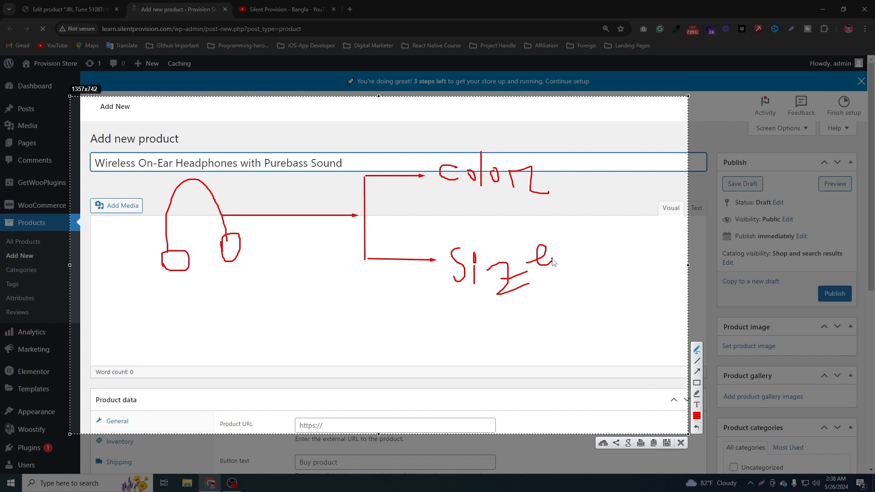
{"action": "left_click", "coordinate": [681, 443]}
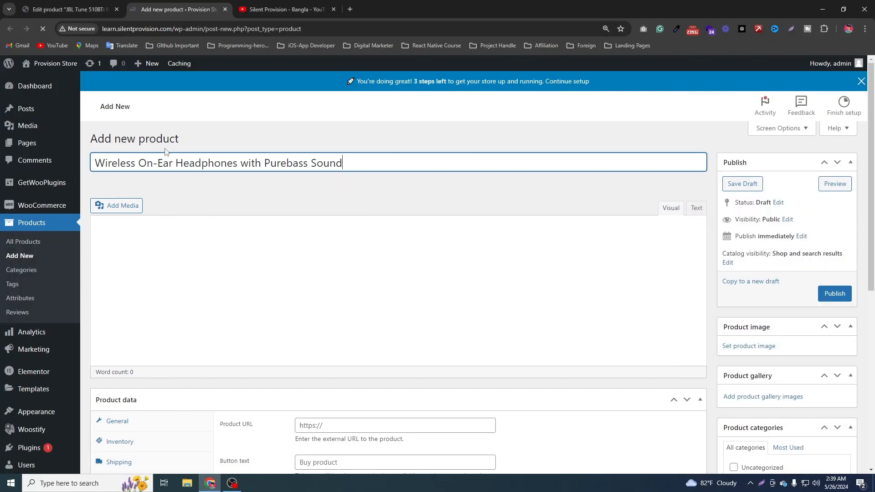
Copy the entire product description from the JBL Tune 510BT product into the new product's description.
{"action": "left_click", "coordinate": [69, 9]}
{"action": "scroll", "coordinate": [125, 258], "scroll_direction": "down", "scroll_amount": 1}
{"action": "left_click", "coordinate": [111, 240]}
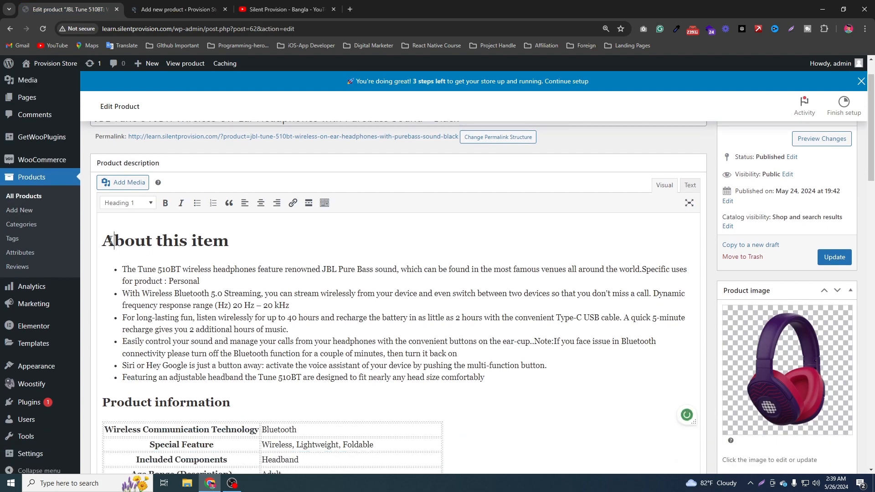
{"action": "key", "text": "ctrl+a"}
{"action": "key", "text": "ctrl+Tab"}
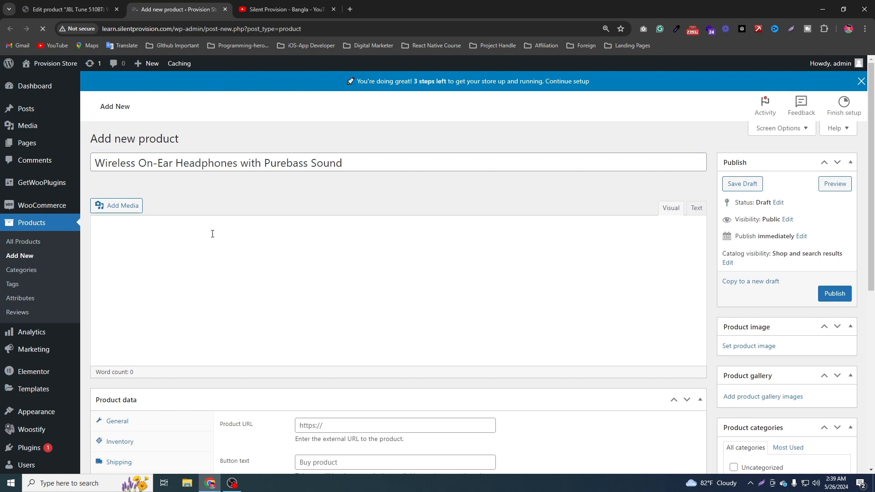
{"action": "key", "text": "ctrl+shift+Tab"}
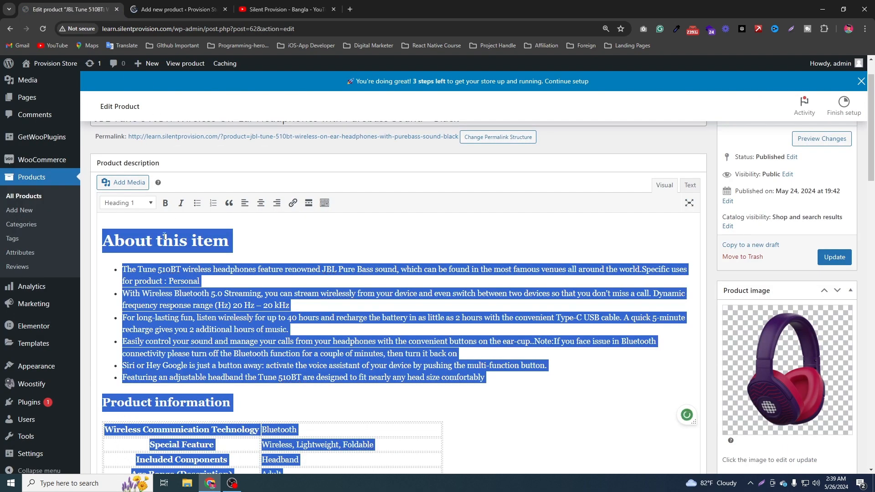
{"action": "left_click", "coordinate": [161, 10]}
{"action": "scroll", "coordinate": [374, 273], "scroll_direction": "down", "scroll_amount": 4}
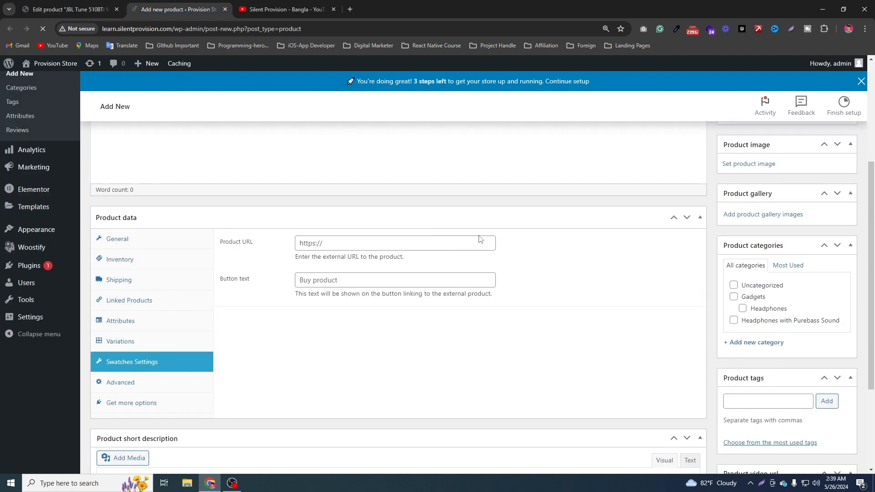
{"action": "scroll", "coordinate": [189, 210], "scroll_direction": "up", "scroll_amount": 3}
{"action": "left_click", "coordinate": [162, 210]}
{"action": "key", "text": "ctrl+v"}
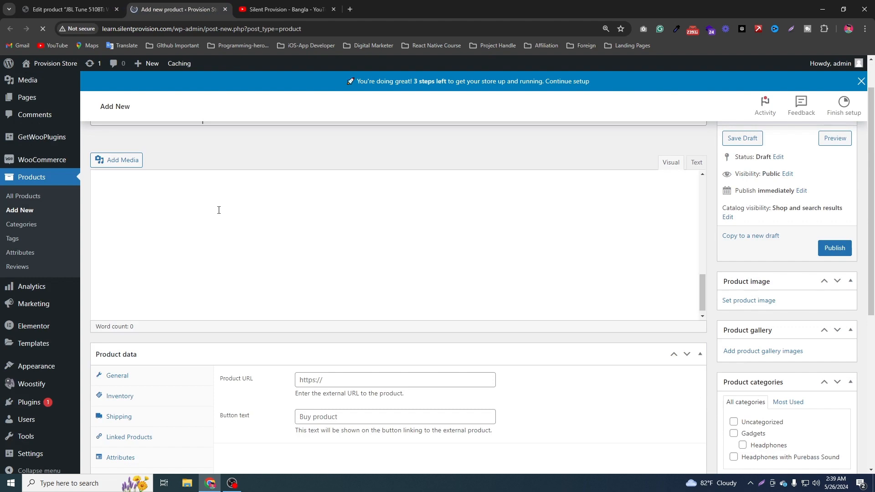
{"action": "scroll", "coordinate": [585, 241], "scroll_direction": "up", "scroll_amount": 10}
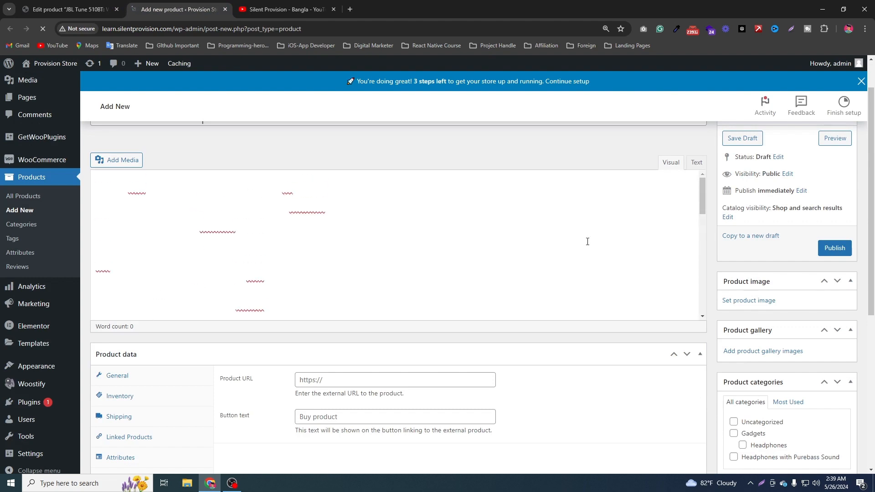
{"action": "scroll", "coordinate": [522, 284], "scroll_direction": "up", "scroll_amount": 1}
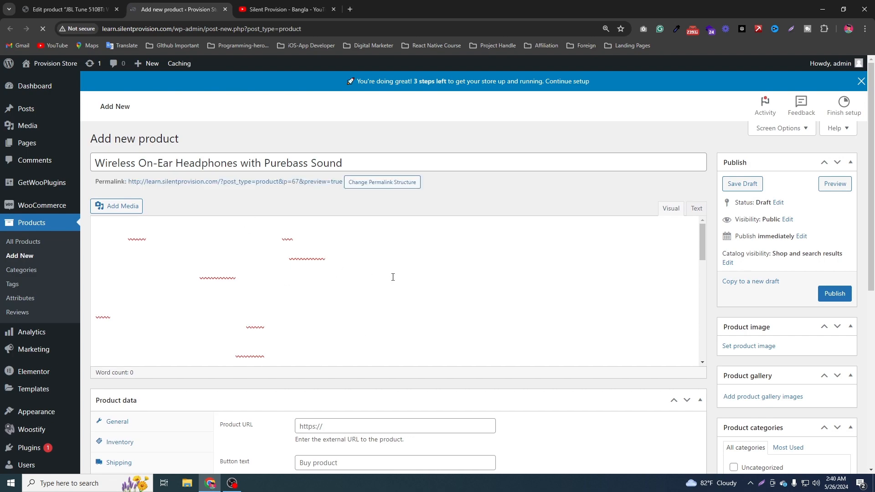
Examine the new product's form and compare it with the existing JBL Tune 510BT product's edit page.
{"action": "scroll", "coordinate": [392, 275], "scroll_direction": "down", "scroll_amount": 5}
{"action": "scroll", "coordinate": [451, 333], "scroll_direction": "down", "scroll_amount": 5}
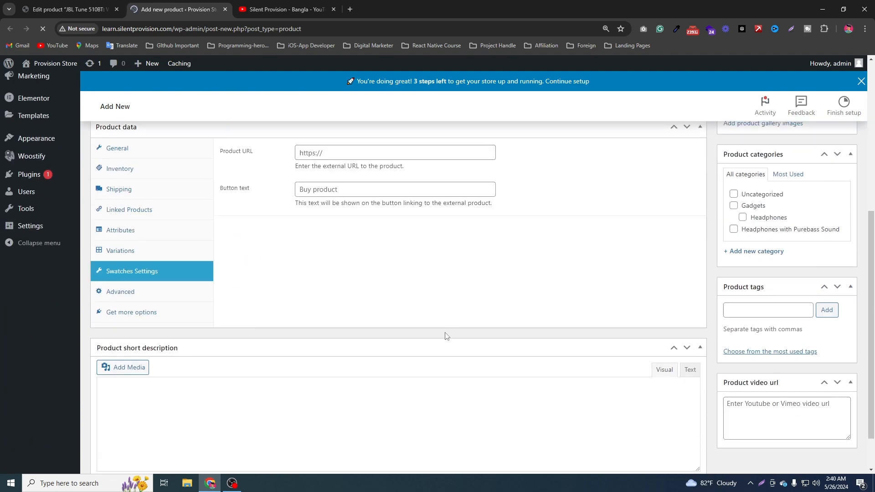
{"action": "scroll", "coordinate": [445, 336], "scroll_direction": "up", "scroll_amount": 8}
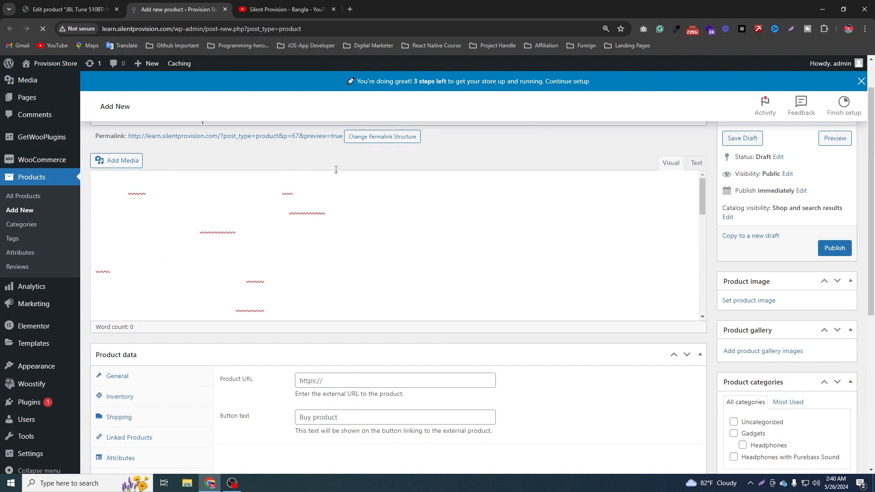
{"action": "scroll", "coordinate": [336, 169], "scroll_direction": "up", "scroll_amount": 1}
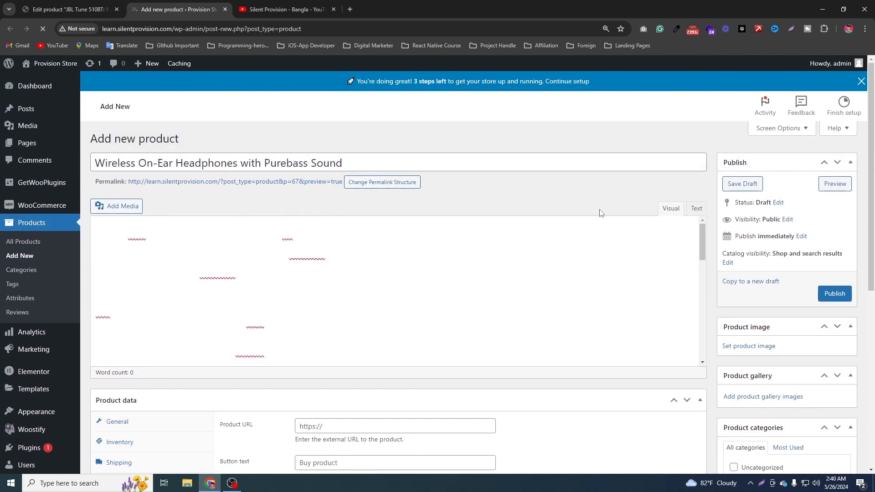
{"action": "left_click", "coordinate": [60, 9]}
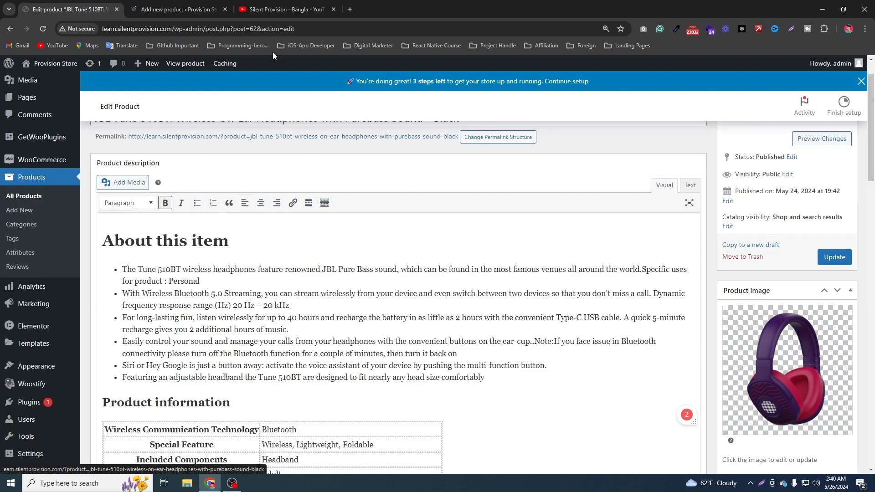
{"action": "key", "text": "ctrl+Tab"}
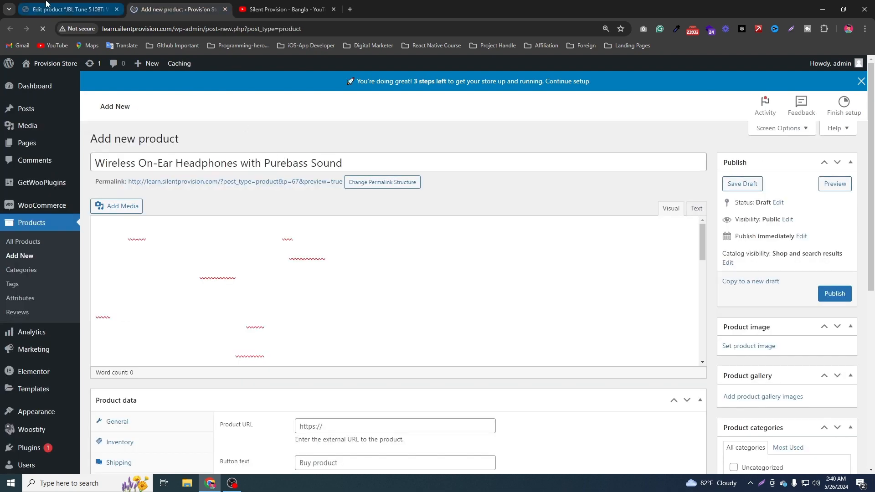
{"action": "left_click", "coordinate": [69, 9]}
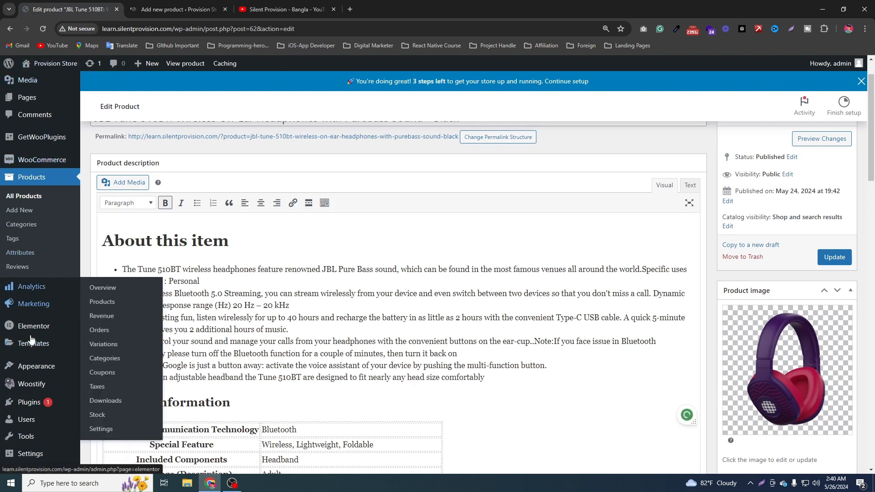
{"action": "mouse_move", "coordinate": [45, 407]}
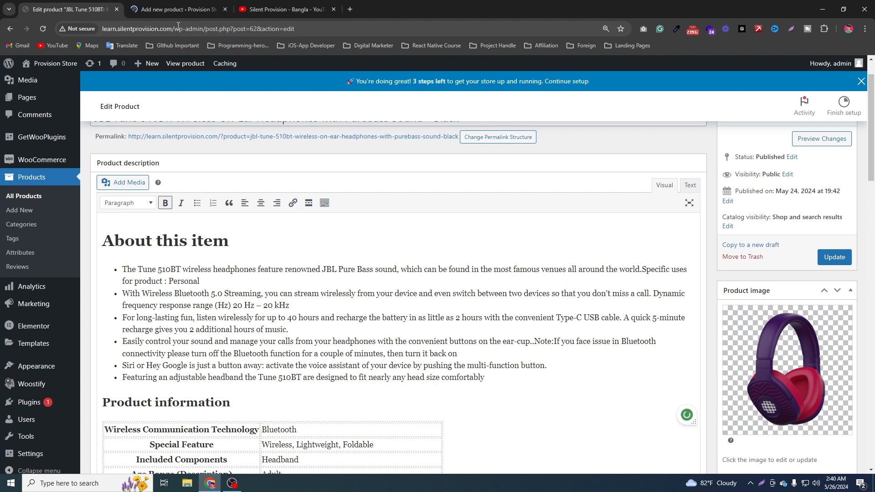
{"action": "left_click", "coordinate": [177, 10]}
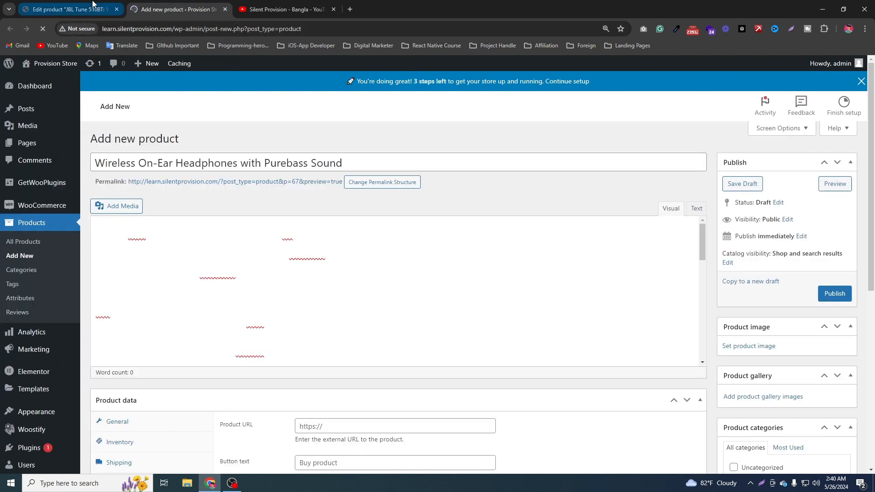
{"action": "left_click", "coordinate": [68, 9]}
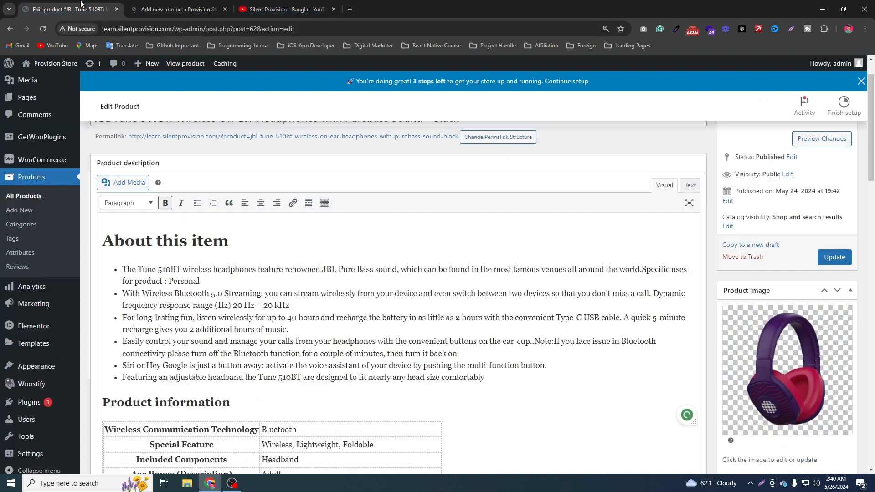
Open the site's Reading settings in place of the JBL product's edit page and close the new product's browser tab.
{"action": "scroll", "coordinate": [72, 291], "scroll_direction": "down", "scroll_amount": 3}
{"action": "mouse_move", "coordinate": [39, 416]}
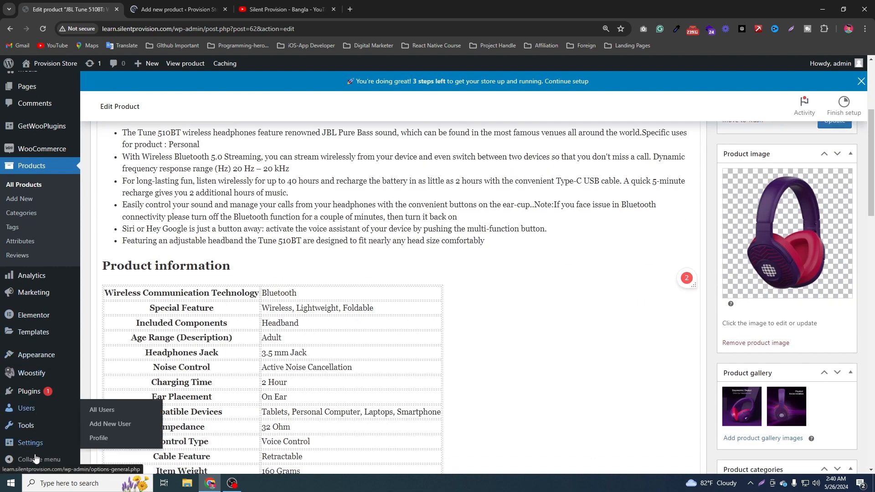
{"action": "mouse_move", "coordinate": [39, 442]}
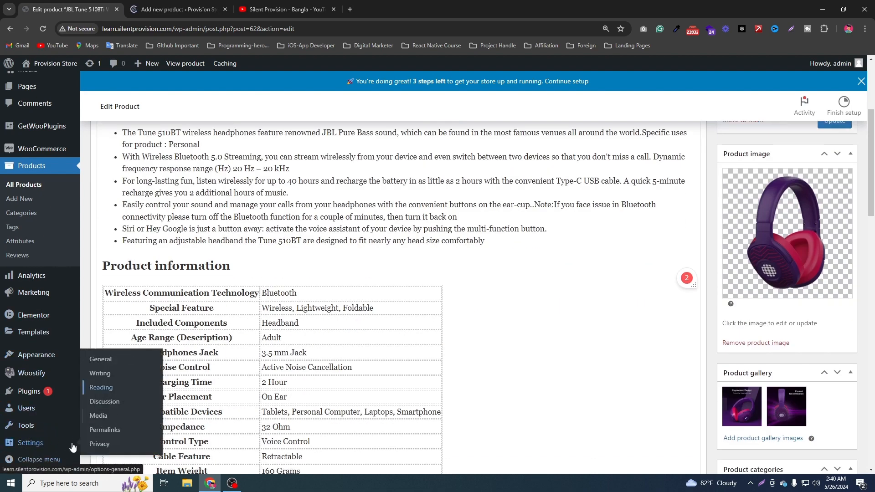
{"action": "left_click", "coordinate": [94, 392]}
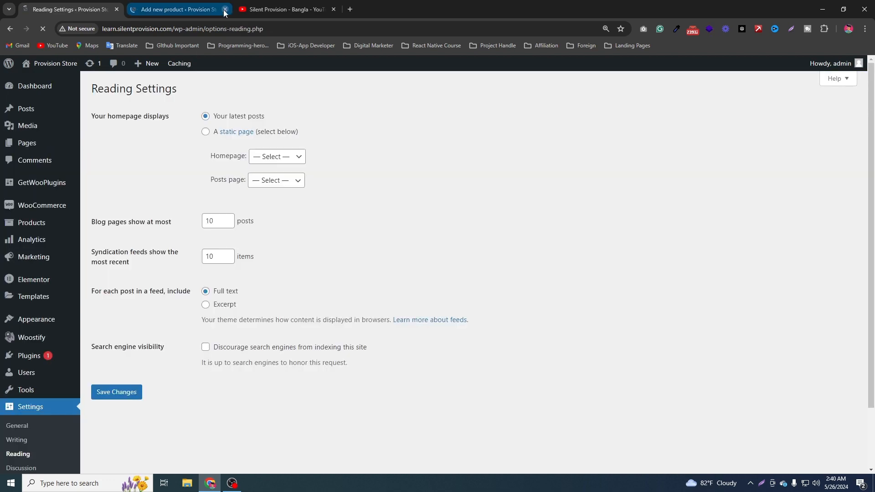
{"action": "left_click", "coordinate": [224, 9]}
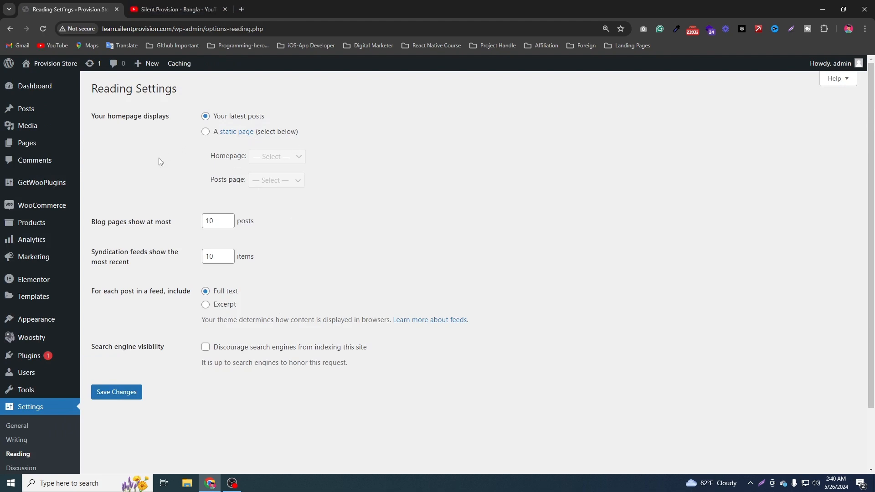
Set the site's permalink structure to Post name in the Permalink settings and save the changes.
{"action": "scroll", "coordinate": [53, 439], "scroll_direction": "down", "scroll_amount": 2}
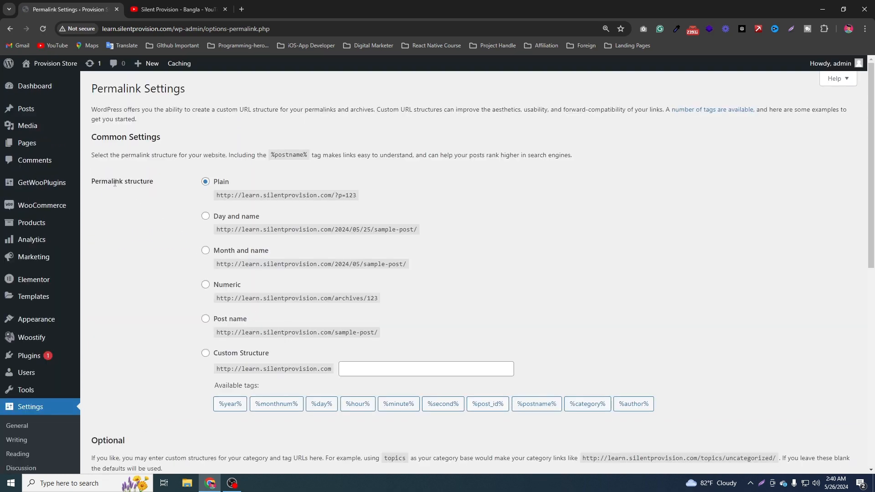
{"action": "left_click_drag", "start_coordinate": [114, 181], "coordinate": [162, 184]}
{"action": "scroll", "coordinate": [250, 299], "scroll_direction": "down", "scroll_amount": 3}
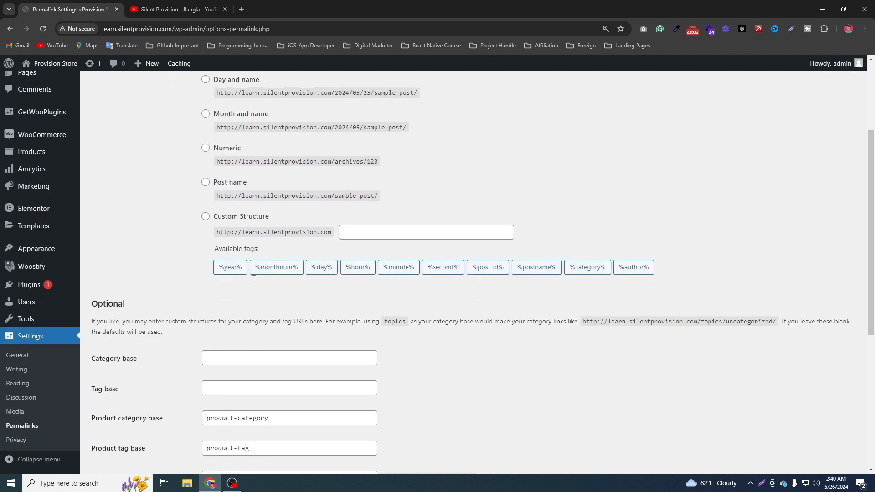
{"action": "scroll", "coordinate": [228, 240], "scroll_direction": "up", "scroll_amount": 1}
{"action": "left_click", "coordinate": [230, 230]}
{"action": "scroll", "coordinate": [255, 227], "scroll_direction": "up", "scroll_amount": 1}
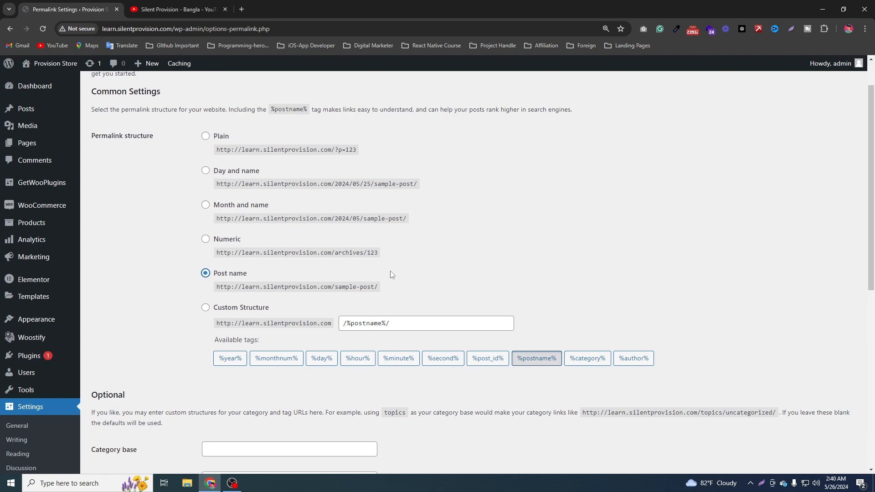
{"action": "scroll", "coordinate": [384, 269], "scroll_direction": "down", "scroll_amount": 3}
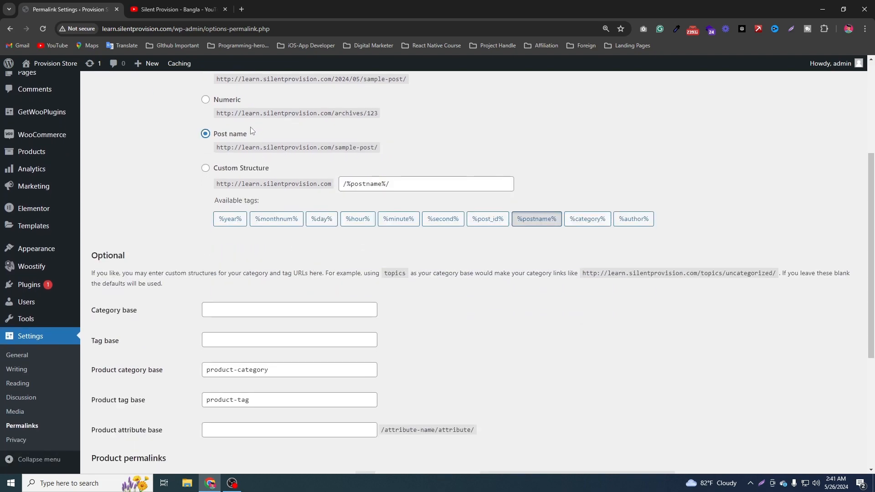
{"action": "scroll", "coordinate": [186, 406], "scroll_direction": "down", "scroll_amount": 5}
{"action": "left_click", "coordinate": [122, 426]}
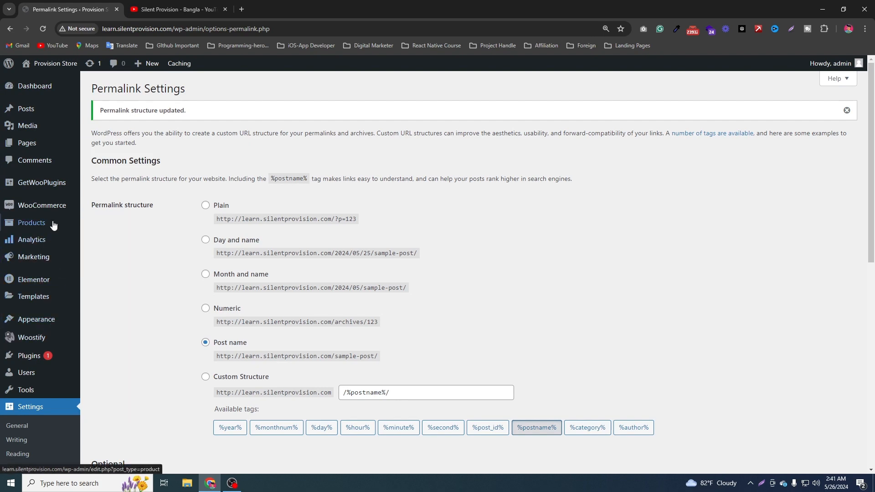
Open the draft Wireless On-Ear Headphones and the JBL Tune 510BT product for editing in separate browser tabs, with the draft's tab placed last.
{"action": "mouse_move", "coordinate": [54, 223]}
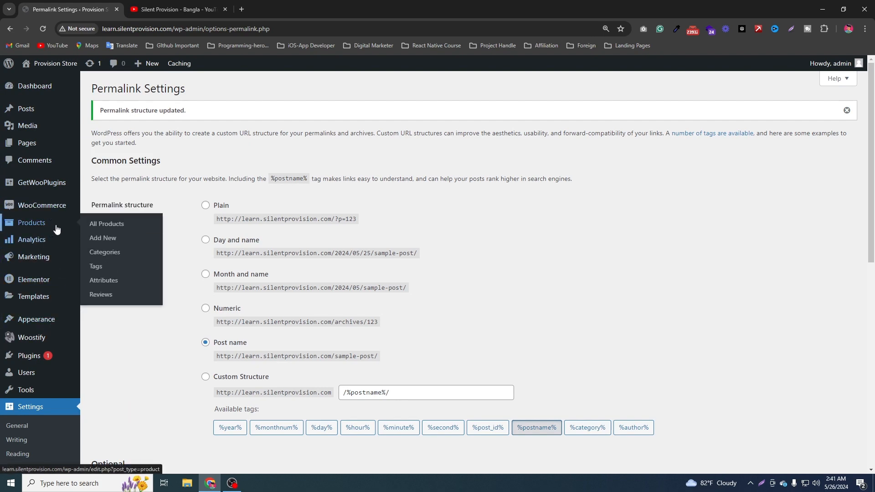
{"action": "left_click", "coordinate": [110, 227]}
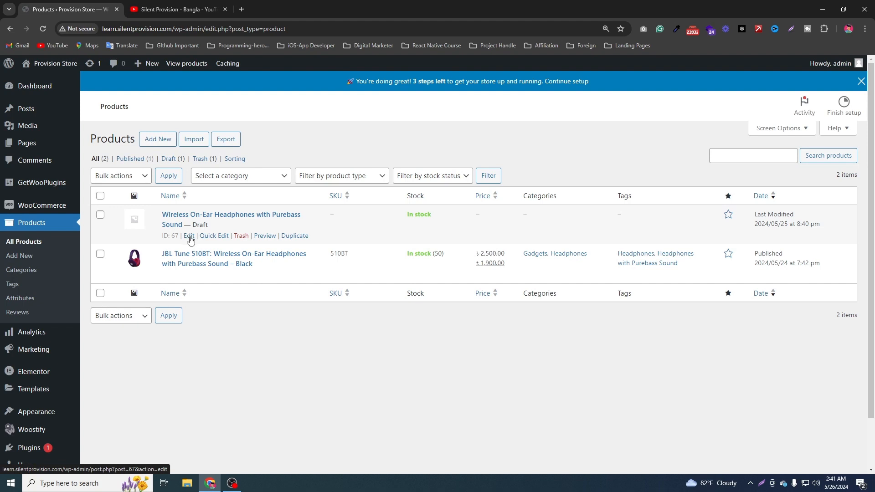
{"action": "middle_click", "coordinate": [190, 241]}
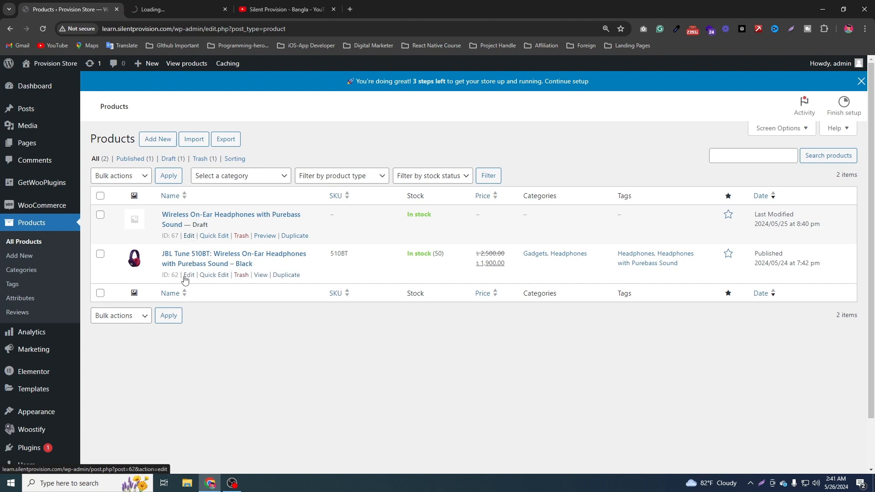
{"action": "middle_click", "coordinate": [190, 275]}
{"action": "left_click", "coordinate": [173, 10]}
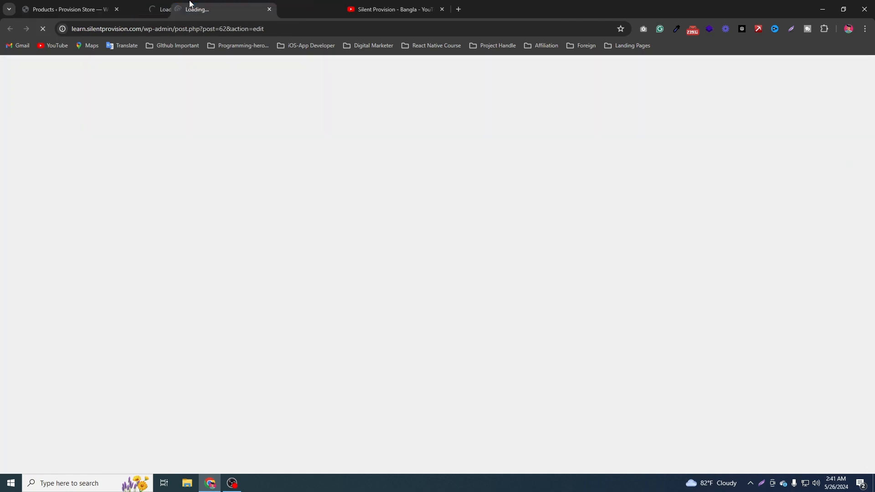
{"action": "left_click", "coordinate": [306, 4]}
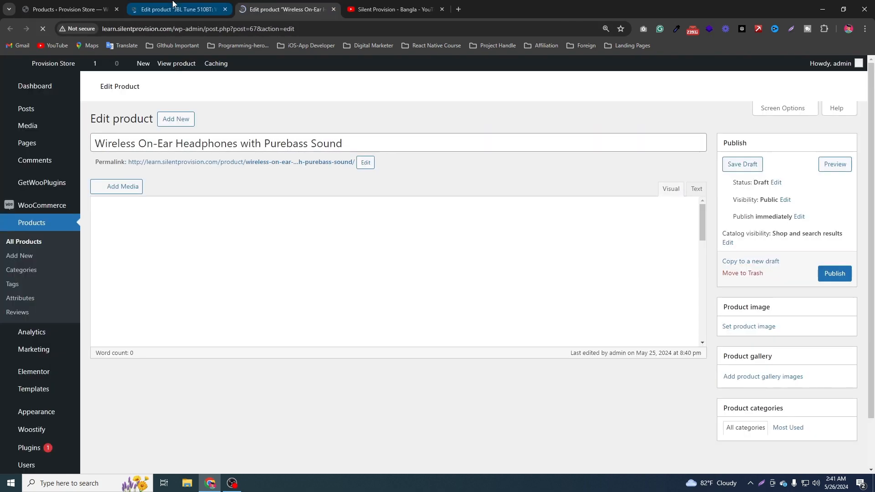
{"action": "left_click", "coordinate": [209, 4]}
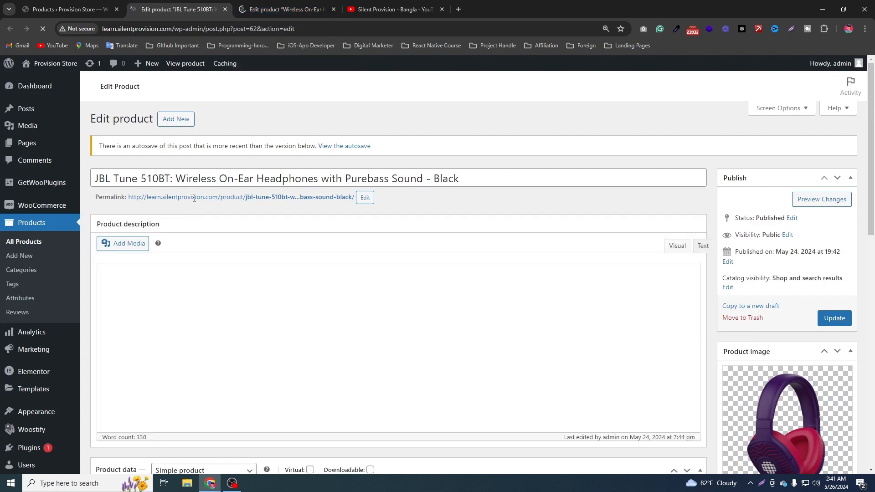
{"action": "left_click", "coordinate": [272, 11]}
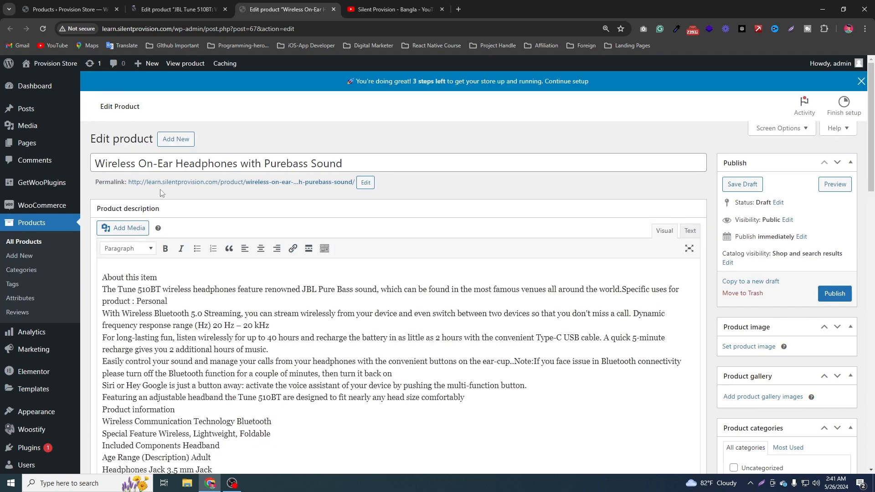
Capture the draft's title area, draw red arrows to the title and the permalink, and close the annotated screenshot without saving.
{"action": "left_click", "coordinate": [364, 186]}
{"action": "left_click", "coordinate": [361, 184]}
{"action": "key", "text": "Print"}
{"action": "left_click_drag", "start_coordinate": [86, 120], "coordinate": [630, 217]}
{"action": "left_click", "coordinate": [638, 165]}
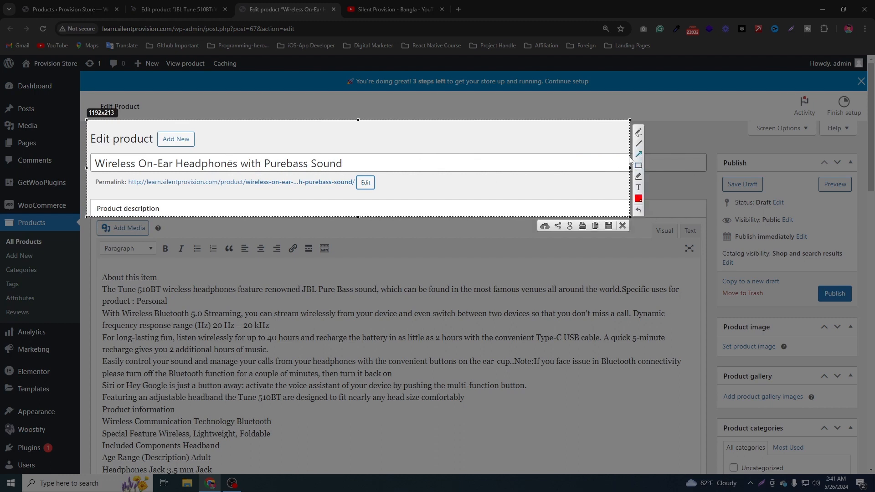
{"action": "left_click_drag", "start_coordinate": [485, 118], "coordinate": [349, 159]}
{"action": "left_click_drag", "start_coordinate": [414, 201], "coordinate": [325, 188]}
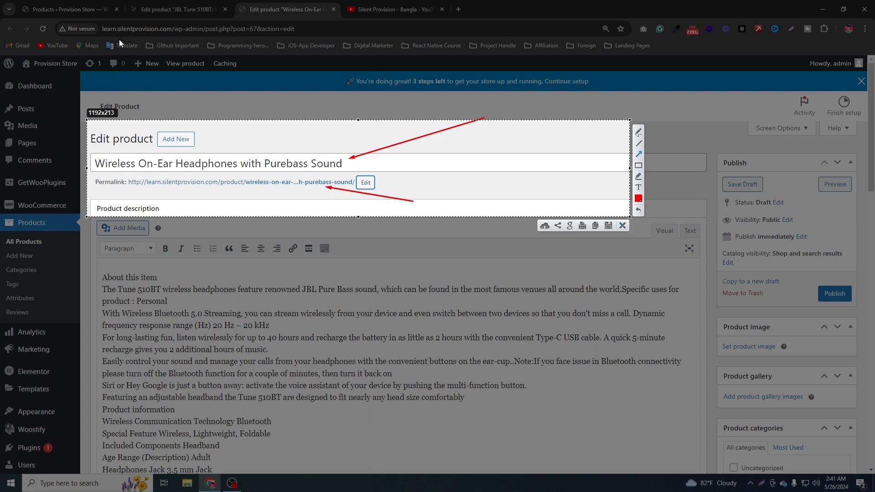
{"action": "mouse_move", "coordinate": [100, 24]}
{"action": "left_mouse_down"}
{"action": "mouse_move", "coordinate": [225, 32]}
{"action": "mouse_move", "coordinate": [254, 23]}
{"action": "mouse_move", "coordinate": [159, 28]}
{"action": "left_mouse_up"}
{"action": "left_click", "coordinate": [622, 225]}
Open the draft's permalink slug for editing, select its text, and close the slug editor without changing it.
{"action": "left_click", "coordinate": [365, 183]}
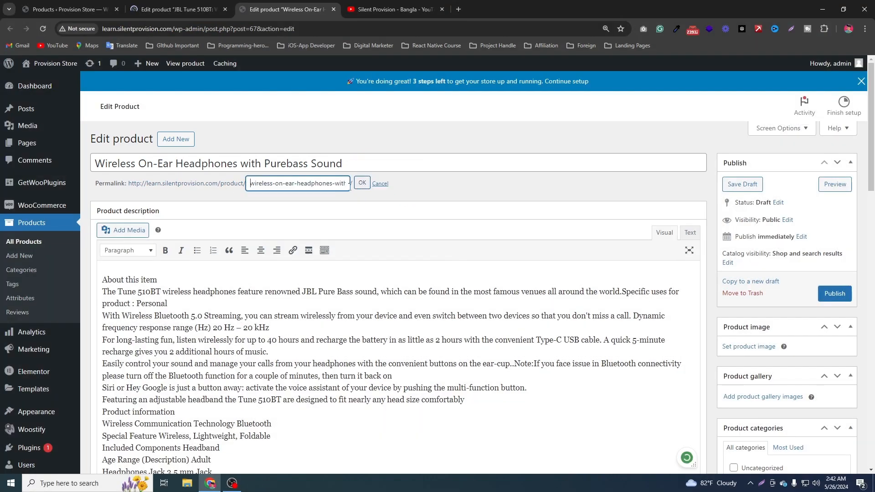
{"action": "left_click_drag", "start_coordinate": [269, 184], "coordinate": [355, 186]}
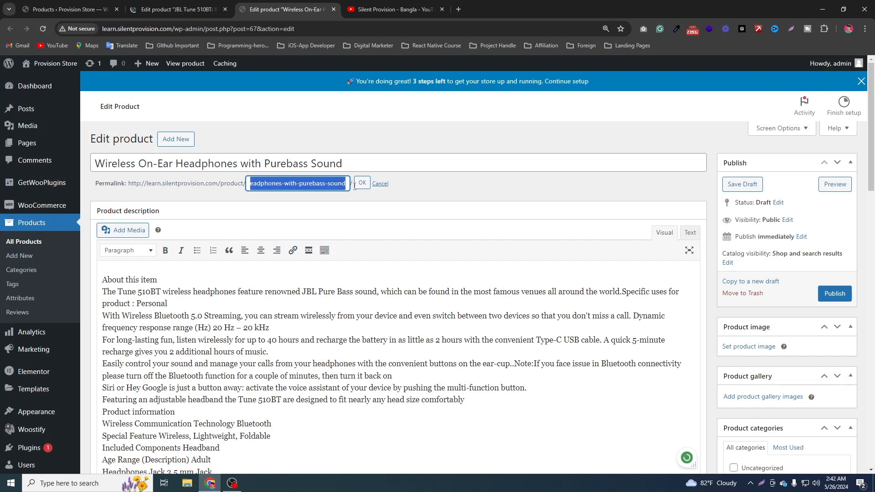
{"action": "left_click_drag", "start_coordinate": [265, 183], "coordinate": [362, 184]}
{"action": "left_click", "coordinate": [361, 187]}
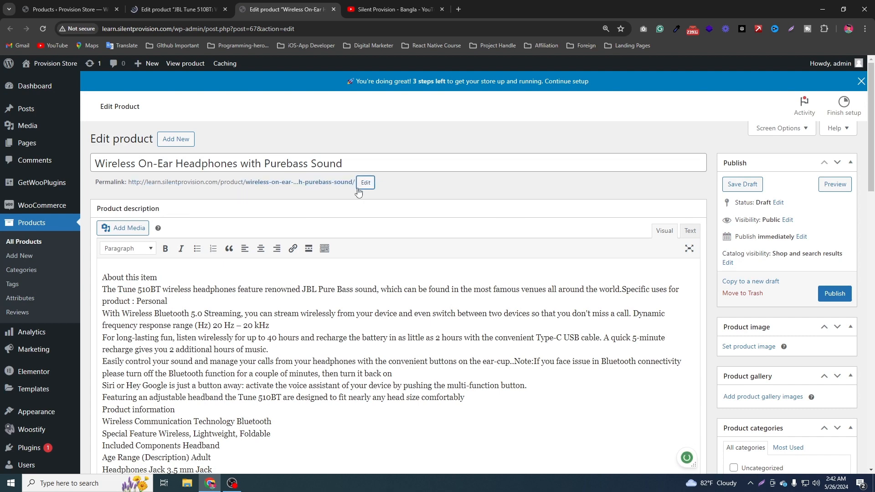
Clear the entire unformatted product description from the draft Wireless On-Ear Headphones product.
{"action": "scroll", "coordinate": [239, 355], "scroll_direction": "down", "scroll_amount": 2}
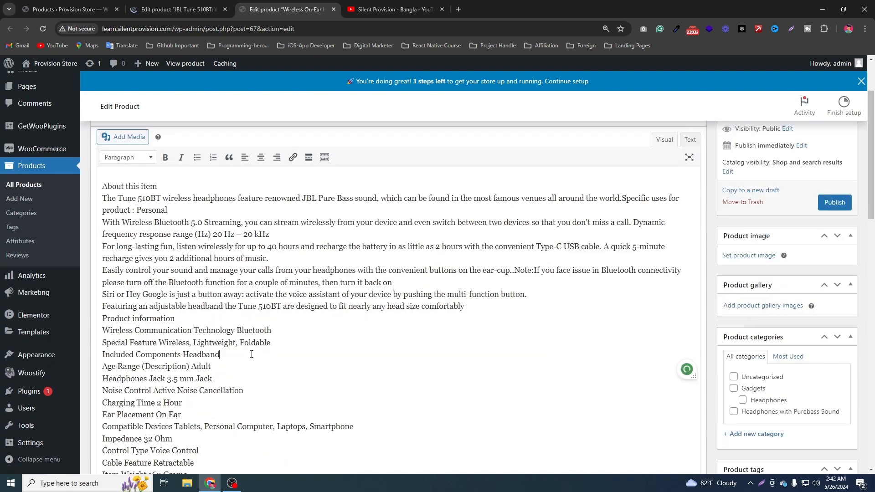
{"action": "key", "text": "ctrl+a"}
{"action": "key", "text": "ctrl+x"}
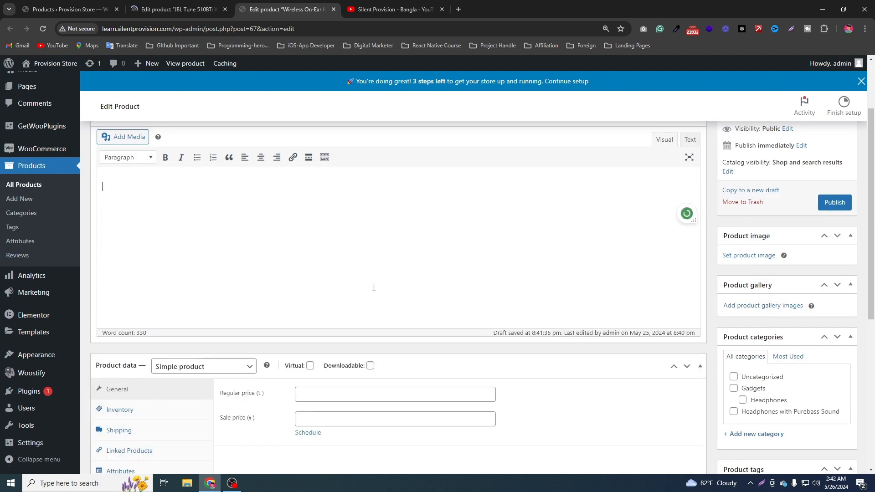
{"action": "scroll", "coordinate": [373, 287], "scroll_direction": "up", "scroll_amount": 3}
Close the stalled JBL Tune 510BT edit tab, reopen the product for editing from the product list, and place its tab before the draft's.
{"action": "left_click", "coordinate": [178, 9]}
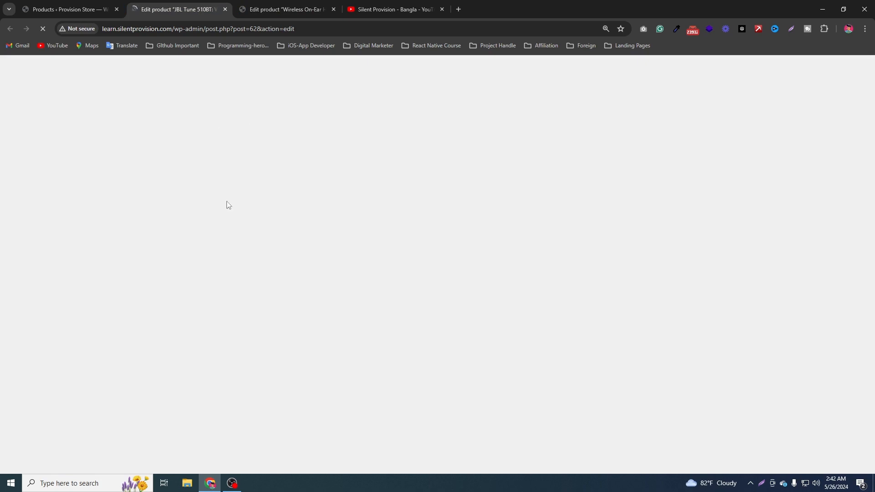
{"action": "left_click", "coordinate": [110, 5]}
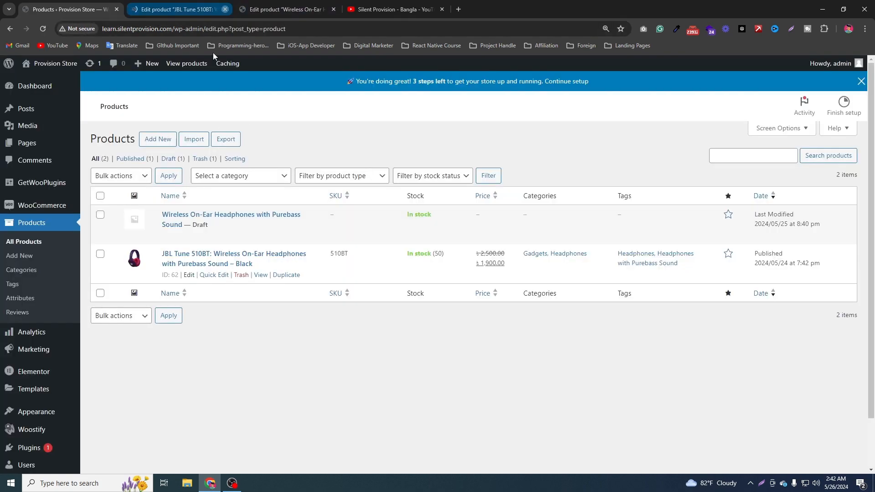
{"action": "left_click", "coordinate": [225, 9]}
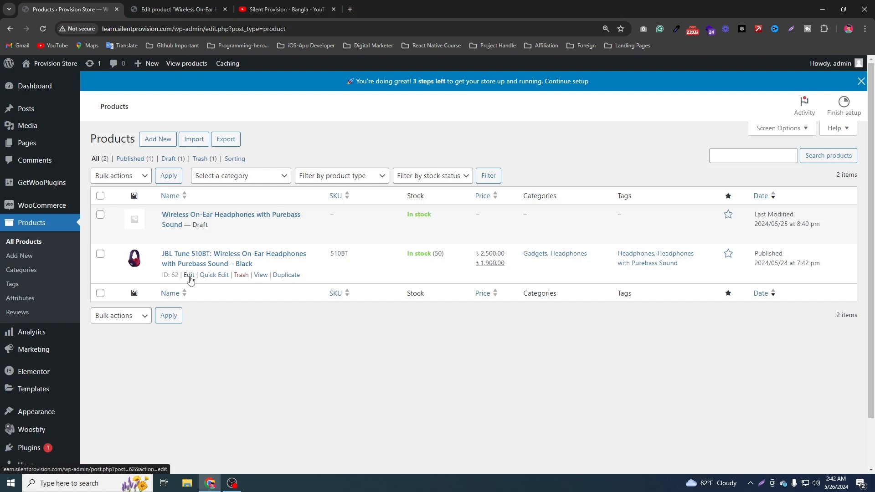
{"action": "middle_click", "coordinate": [190, 277]}
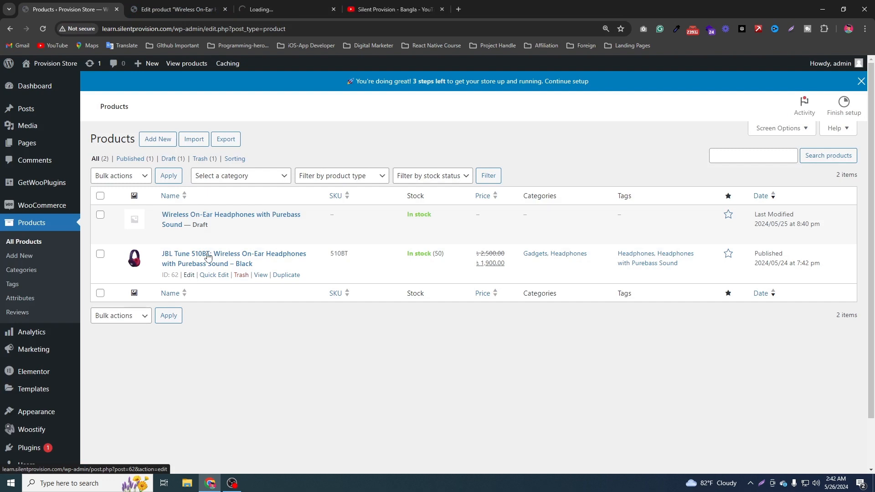
{"action": "left_click_drag", "start_coordinate": [269, 6], "coordinate": [227, 4]}
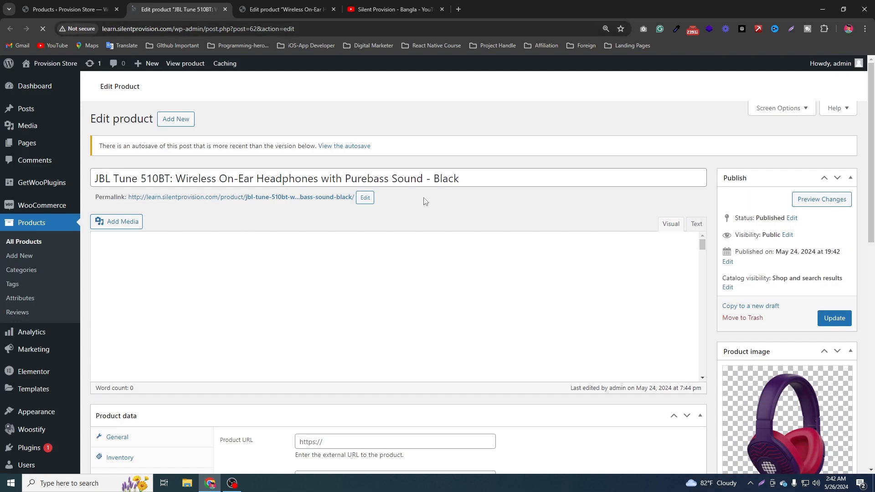
Copy the full JBL Tune 510BT description with its headings, lists and tables into the draft product's empty description.
{"action": "scroll", "coordinate": [484, 216], "scroll_direction": "down", "scroll_amount": 3}
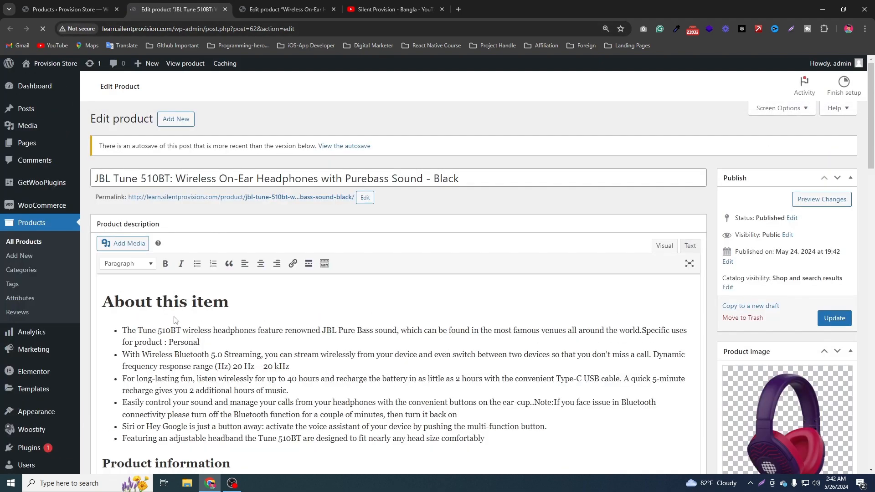
{"action": "left_click", "coordinate": [174, 318]}
{"action": "scroll", "coordinate": [243, 298], "scroll_direction": "down", "scroll_amount": 3}
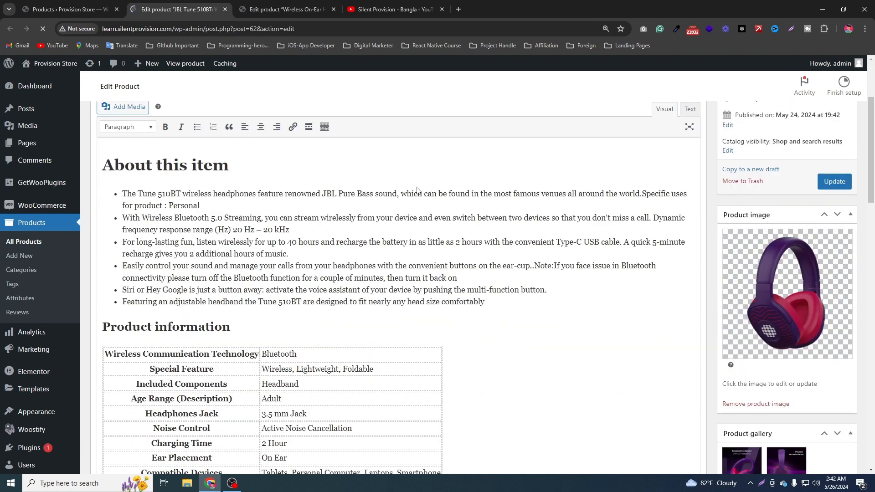
{"action": "left_click", "coordinate": [115, 164]}
{"action": "key", "text": "ctrl+a"}
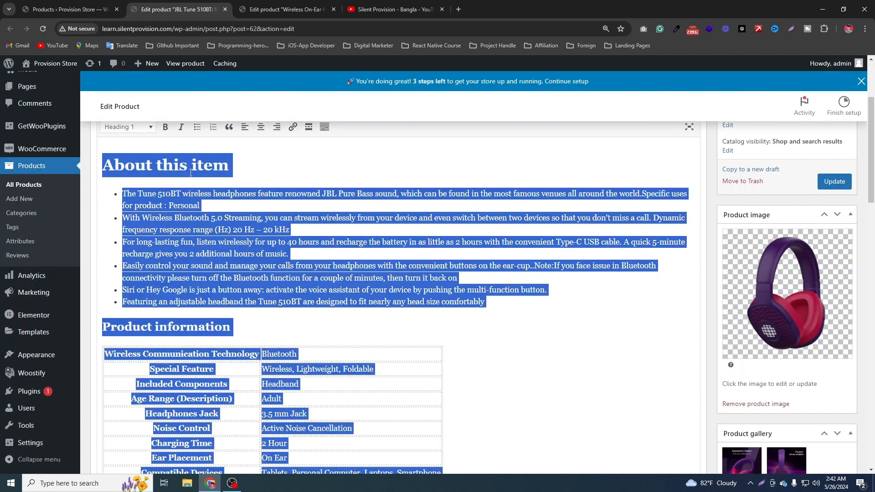
{"action": "left_click", "coordinate": [280, 9]}
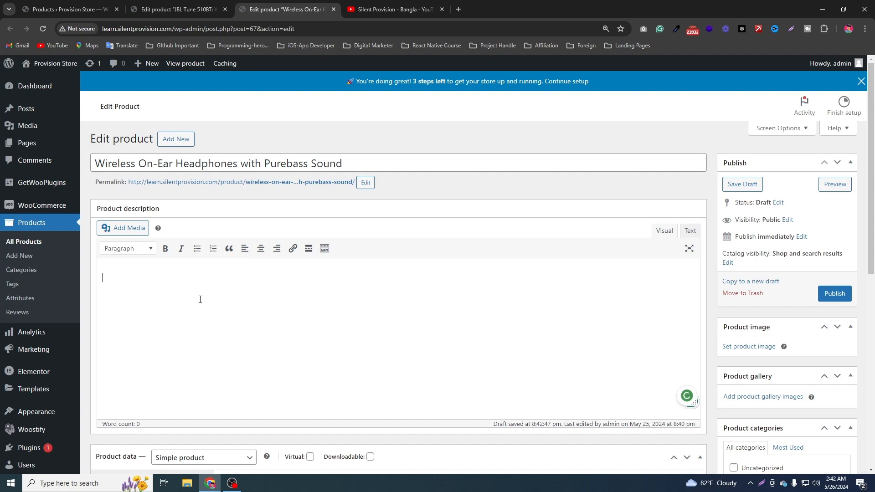
{"action": "key", "text": "ctrl+v"}
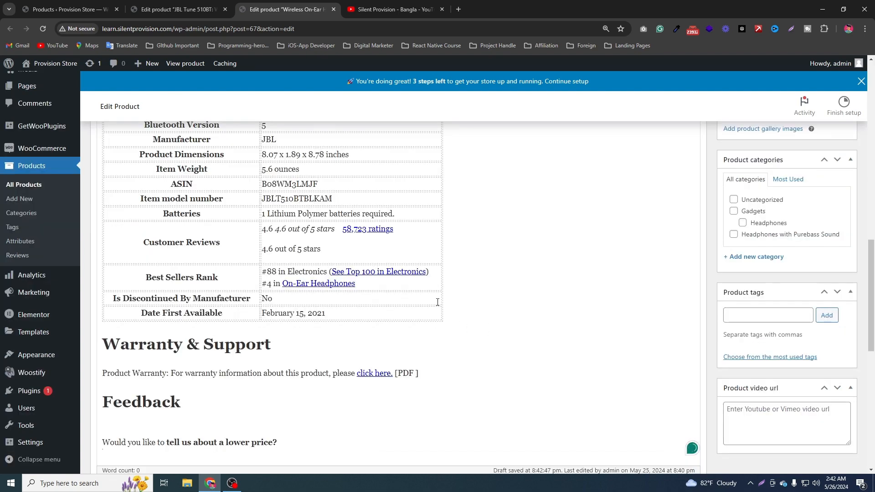
{"action": "scroll", "coordinate": [438, 302], "scroll_direction": "up", "scroll_amount": 15}
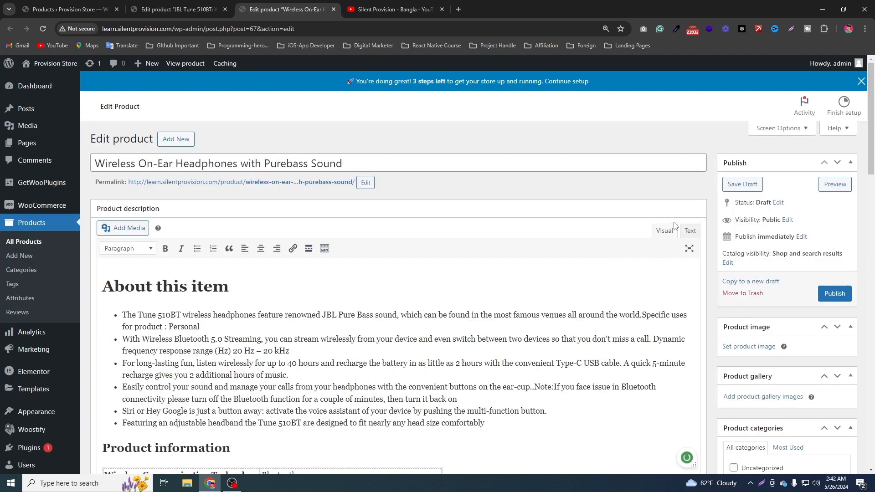
{"action": "scroll", "coordinate": [335, 273], "scroll_direction": "down", "scroll_amount": 1}
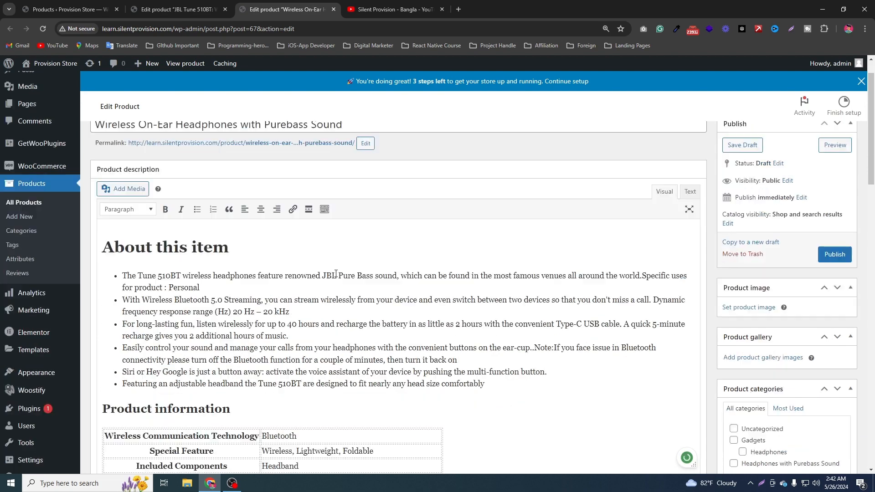
Change the draft headphone product's type to Variable product in its product data.
{"action": "scroll", "coordinate": [336, 274], "scroll_direction": "down", "scroll_amount": 20}
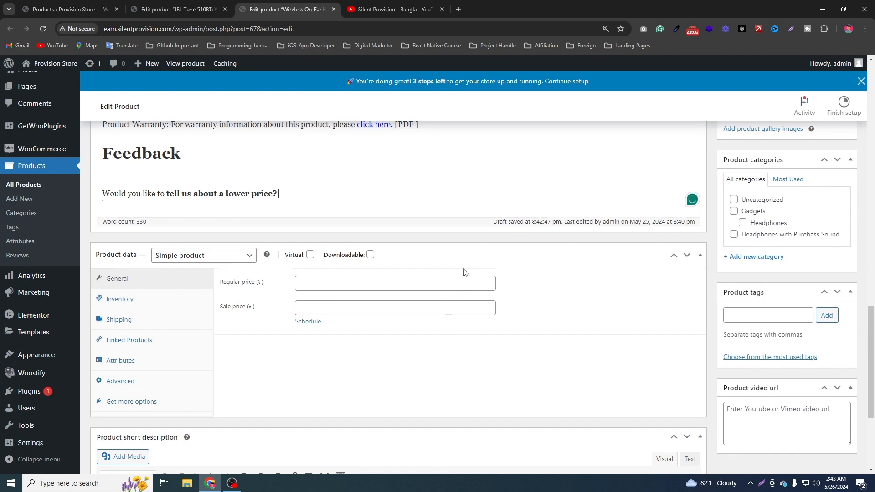
{"action": "scroll", "coordinate": [596, 307], "scroll_direction": "up", "scroll_amount": 3}
{"action": "scroll", "coordinate": [279, 305], "scroll_direction": "down", "scroll_amount": 4}
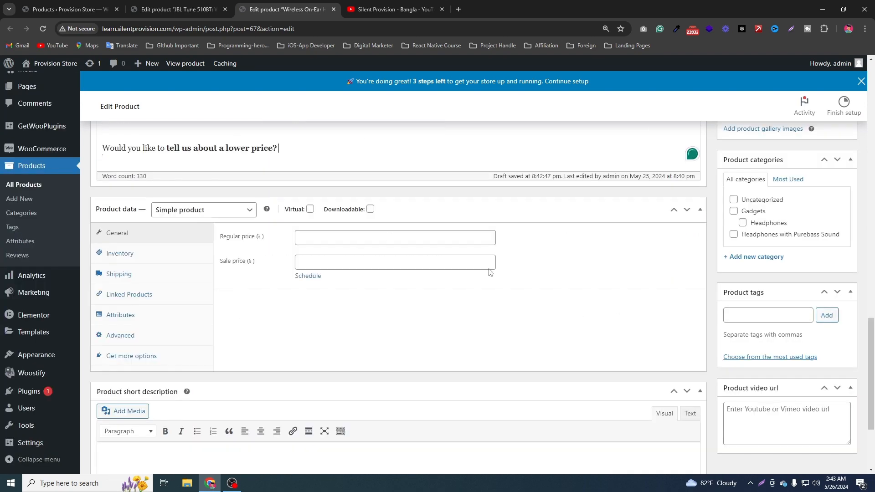
{"action": "left_click", "coordinate": [190, 211]}
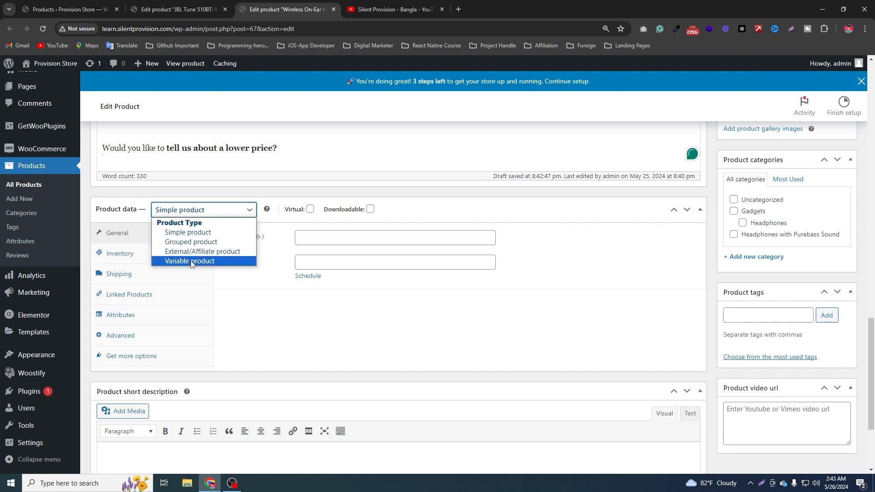
{"action": "left_click", "coordinate": [204, 264]}
{"action": "left_click", "coordinate": [203, 264]}
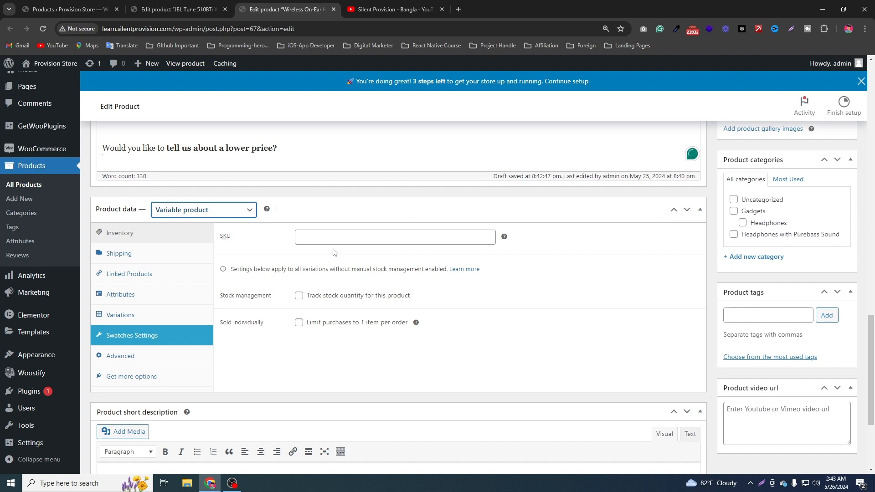
Save the Wireless On-Ear Headphones product as a draft.
{"action": "scroll", "coordinate": [587, 263], "scroll_direction": "up", "scroll_amount": 5}
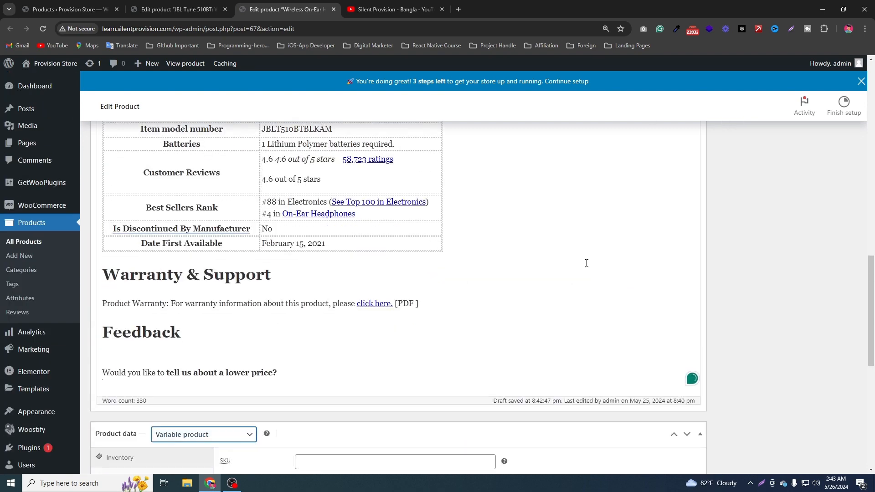
{"action": "scroll", "coordinate": [469, 313], "scroll_direction": "down", "scroll_amount": 4}
{"action": "scroll", "coordinate": [568, 308], "scroll_direction": "up", "scroll_amount": 6}
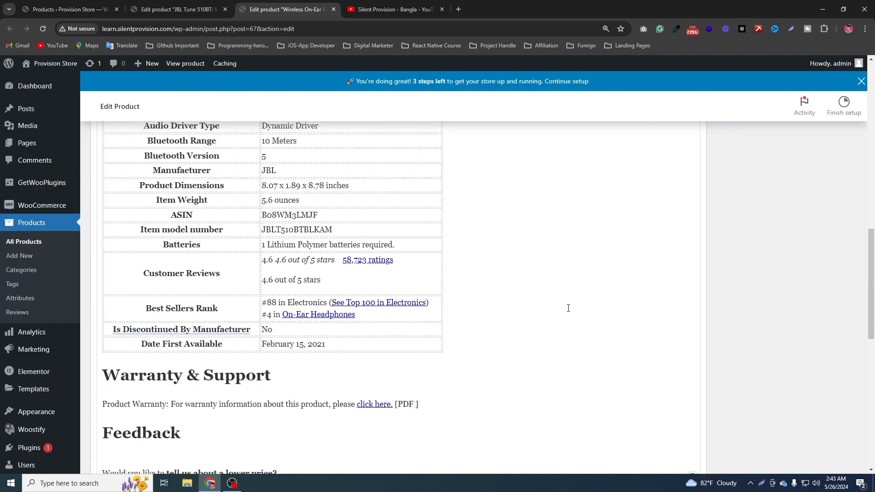
{"action": "scroll", "coordinate": [569, 308], "scroll_direction": "up", "scroll_amount": 10}
{"action": "left_click", "coordinate": [758, 186]}
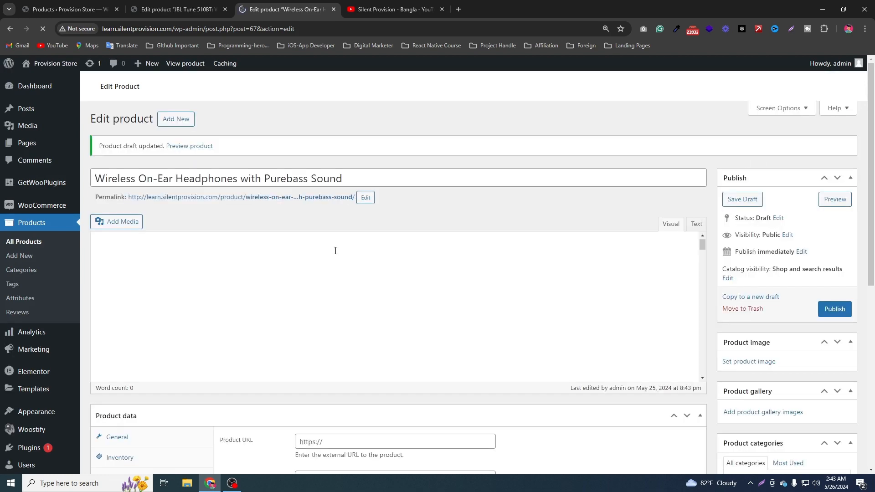
Open the store's product attributes page in a separate tab, keeping the draft product open.
{"action": "scroll", "coordinate": [447, 302], "scroll_direction": "down", "scroll_amount": 7}
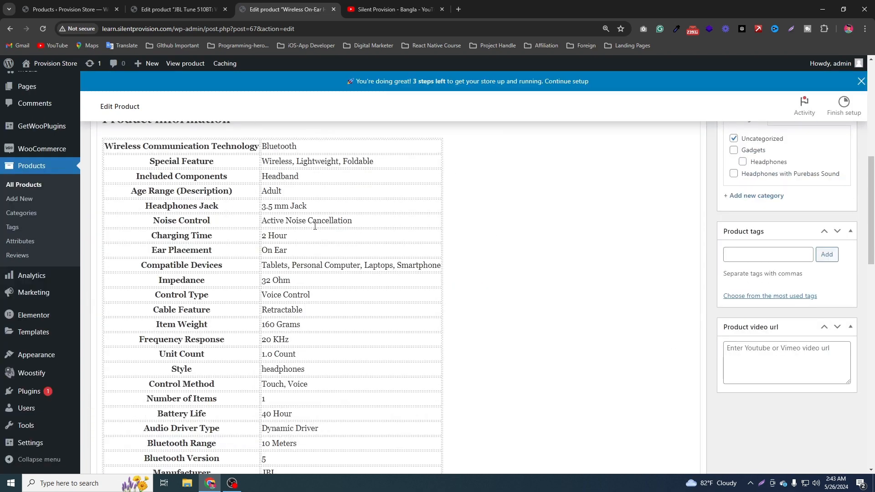
{"action": "scroll", "coordinate": [443, 221], "scroll_direction": "down", "scroll_amount": 13}
{"action": "scroll", "coordinate": [273, 210], "scroll_direction": "down", "scroll_amount": 4}
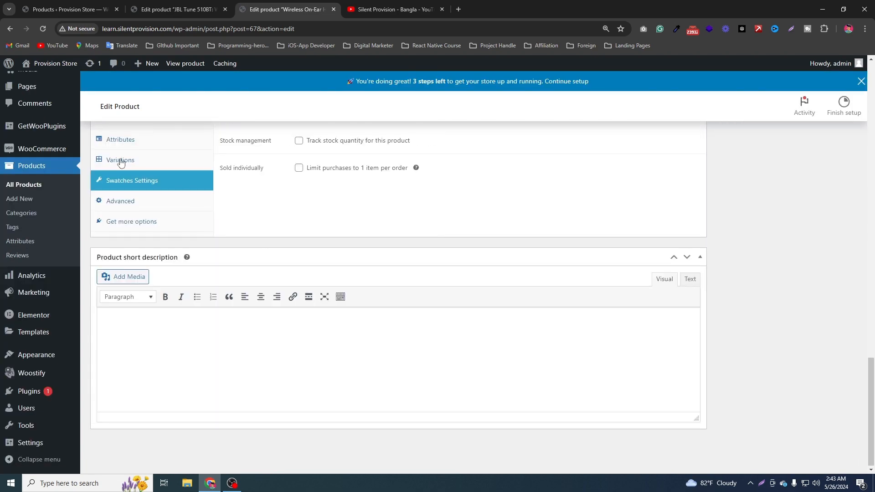
{"action": "scroll", "coordinate": [123, 214], "scroll_direction": "up", "scroll_amount": 2}
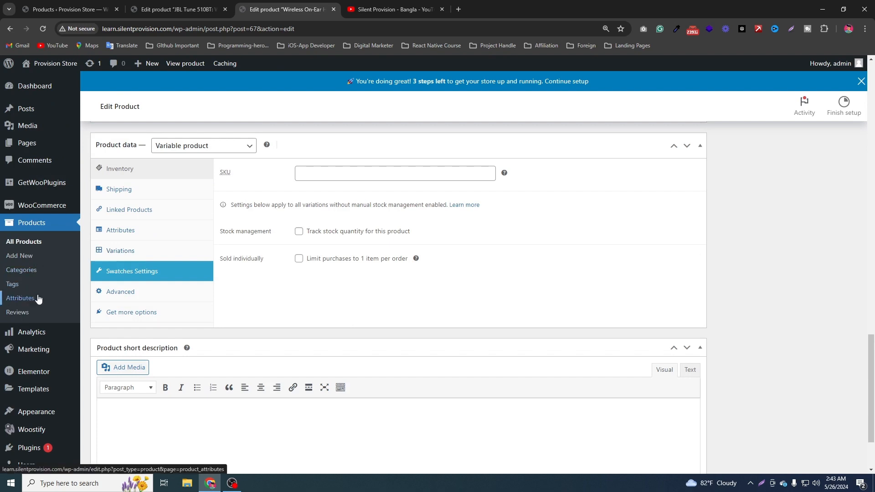
{"action": "middle_click", "coordinate": [49, 286]}
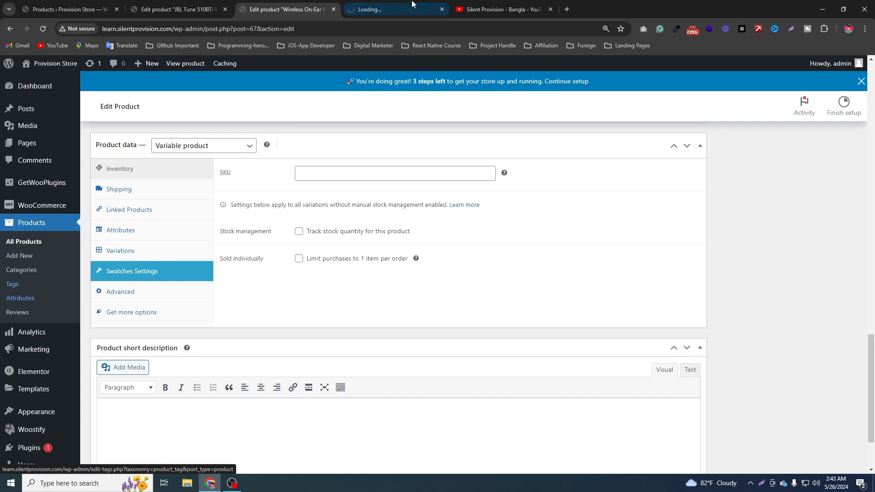
{"action": "scroll", "coordinate": [381, 124], "scroll_direction": "up", "scroll_amount": 3}
{"action": "scroll", "coordinate": [382, 123], "scroll_direction": "down", "scroll_amount": 4}
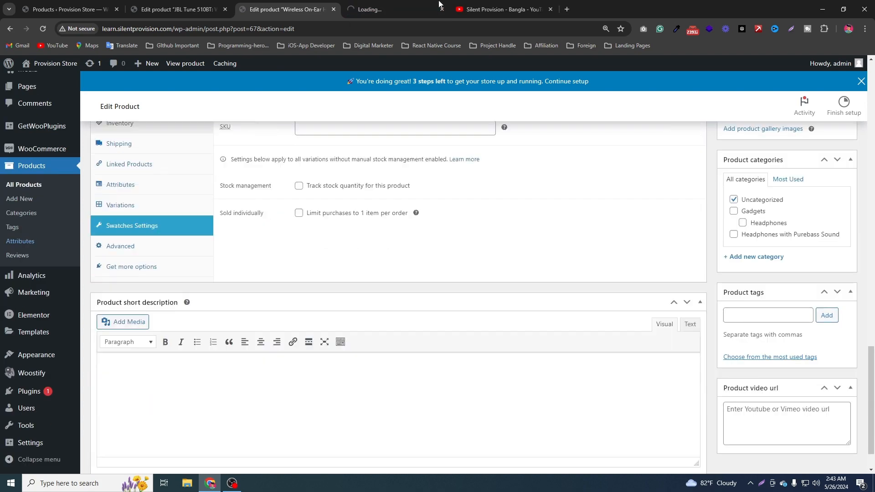
{"action": "left_click", "coordinate": [369, 9]}
{"action": "left_click", "coordinate": [328, 13]}
{"action": "scroll", "coordinate": [254, 258], "scroll_direction": "up", "scroll_amount": 3}
{"action": "left_click", "coordinate": [215, 11]}
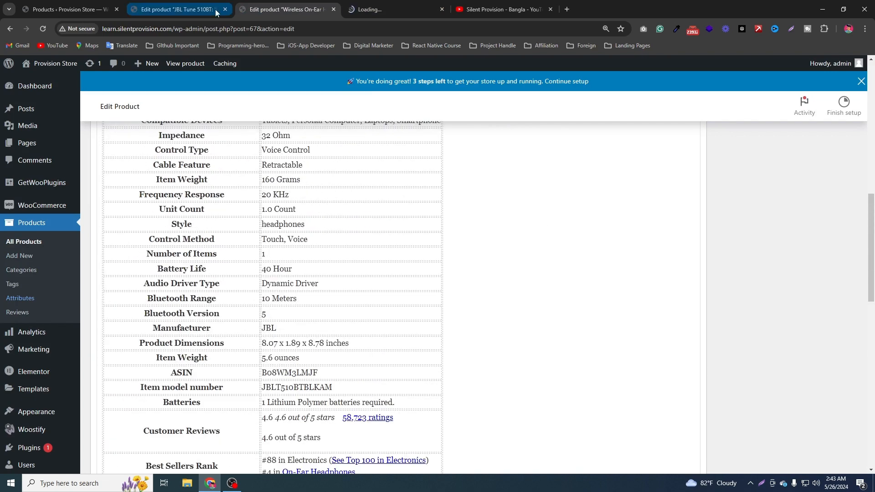
{"action": "left_click", "coordinate": [283, 9]}
{"action": "scroll", "coordinate": [433, 346], "scroll_direction": "down", "scroll_amount": 5}
{"action": "scroll", "coordinate": [427, 334], "scroll_direction": "down", "scroll_amount": 1}
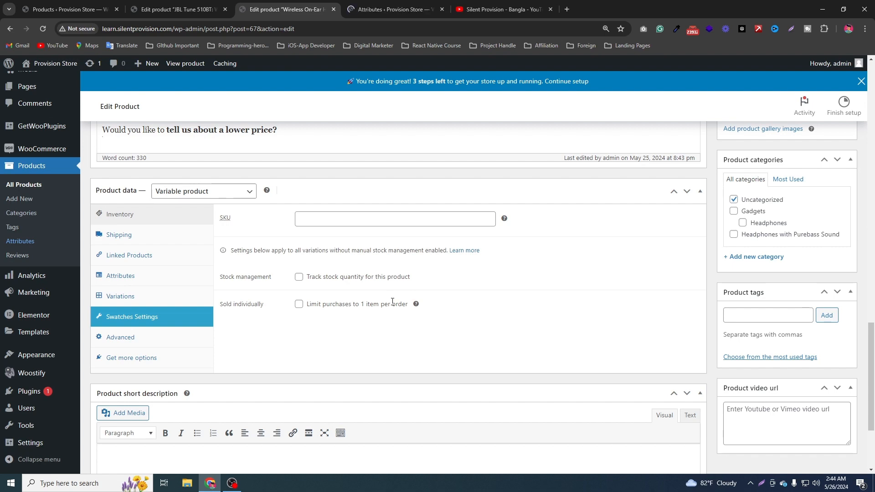
Add a store-wide product attribute named Color with type Color, keeping custom ordering as the sort order.
{"action": "left_click", "coordinate": [411, 4]}
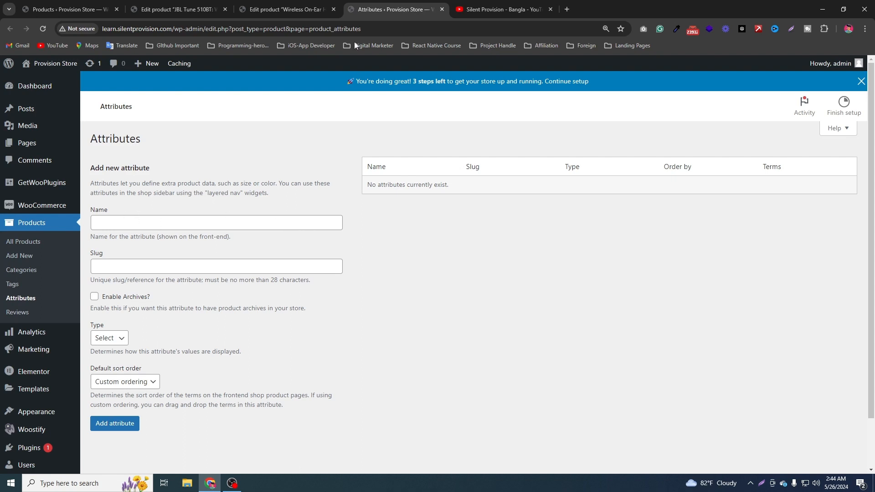
{"action": "left_click", "coordinate": [286, 11]}
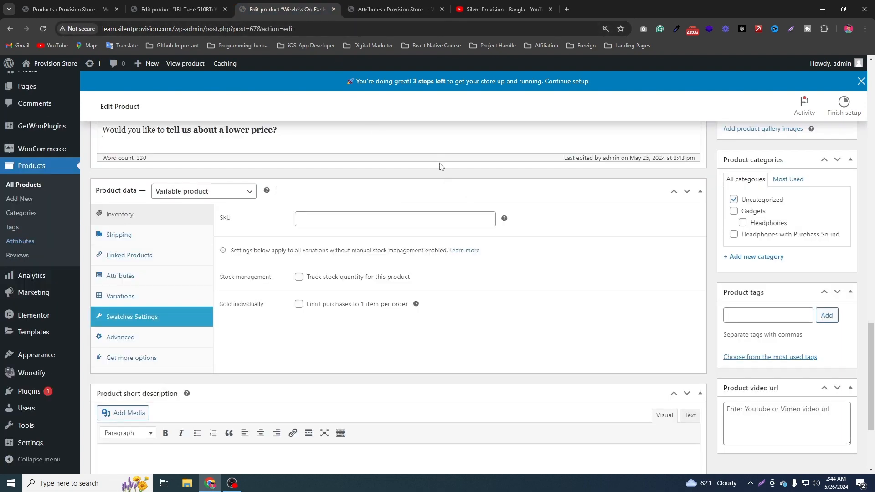
{"action": "left_click", "coordinate": [381, 6]}
{"action": "left_click", "coordinate": [142, 220]}
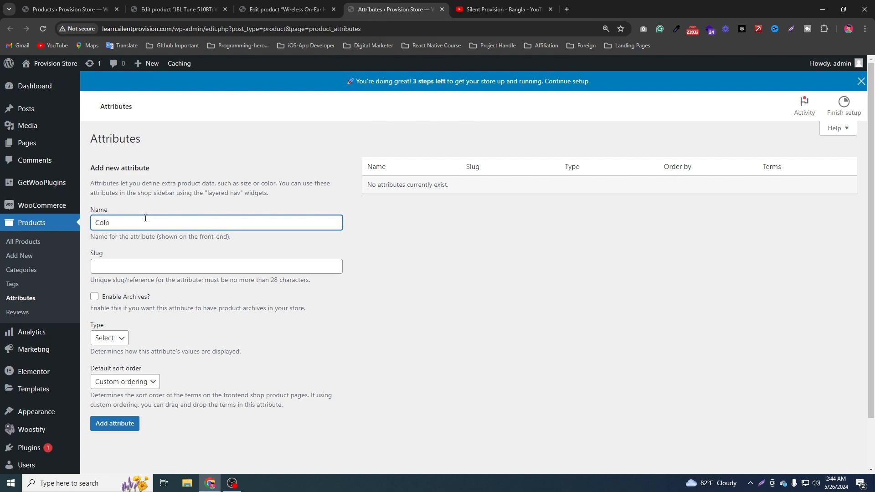
{"action": "left_click", "coordinate": [119, 339]}
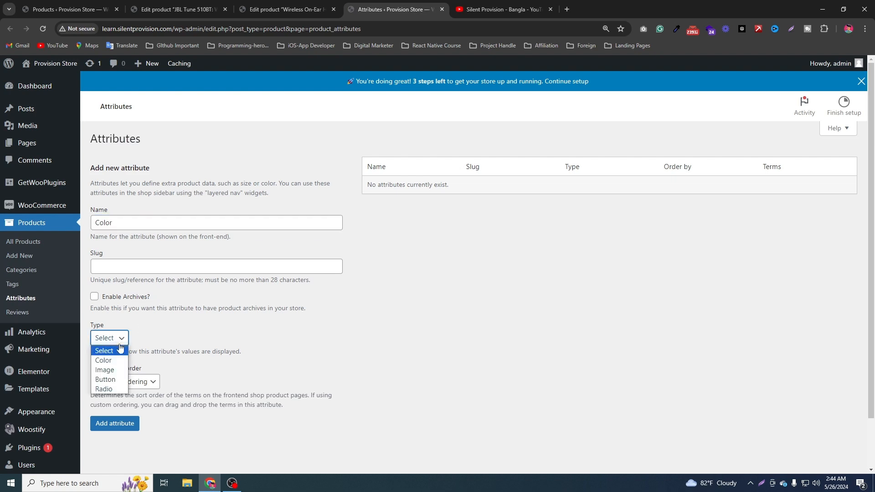
{"action": "left_click", "coordinate": [103, 361]}
{"action": "left_click", "coordinate": [130, 382]}
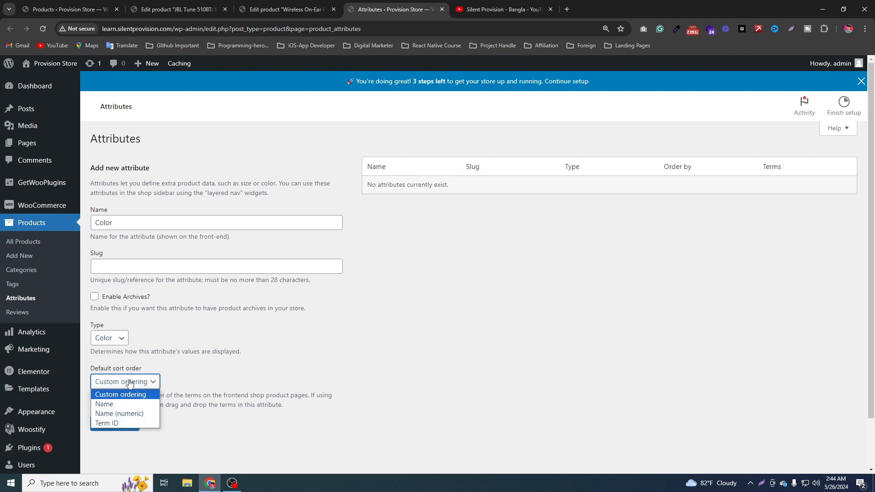
{"action": "left_click", "coordinate": [251, 330]}
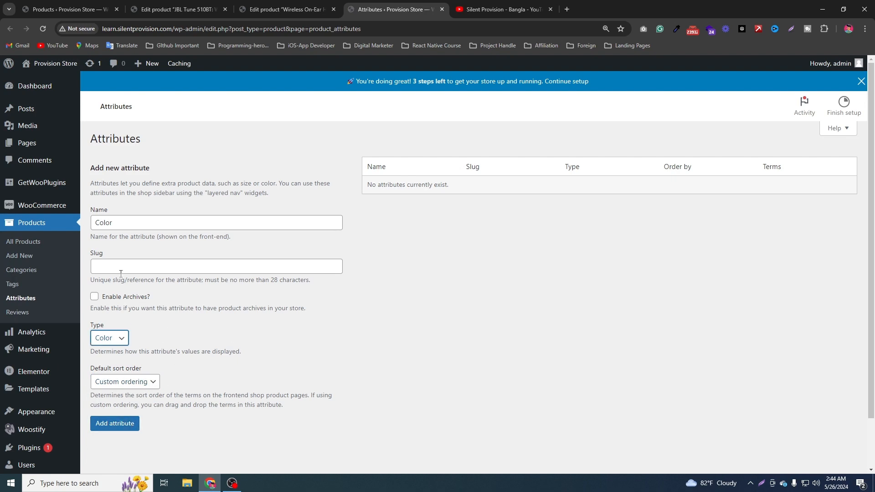
{"action": "left_click", "coordinate": [128, 425]}
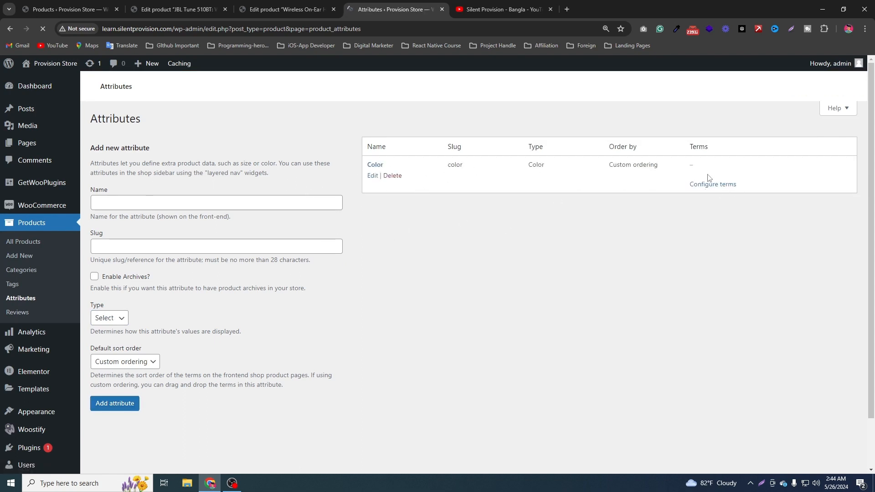
Open the Color attribute's term configuration and add a term named Black with a black swatch.
{"action": "left_click", "coordinate": [284, 10]}
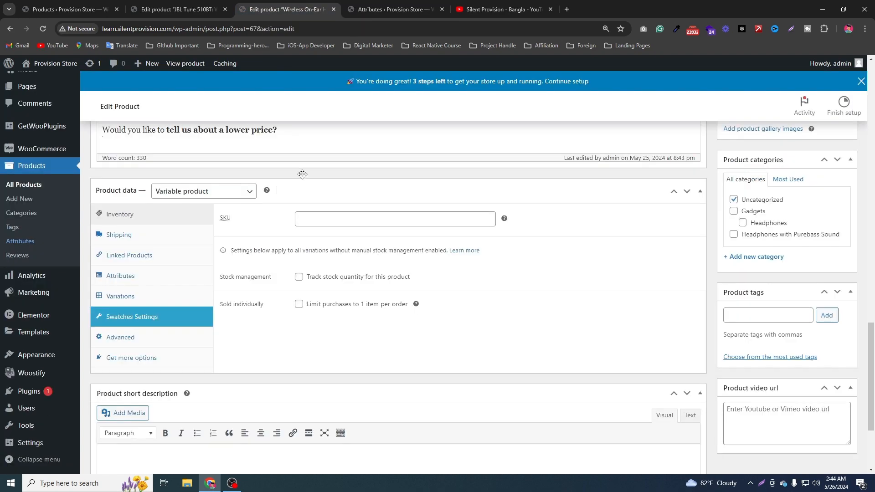
{"action": "left_click", "coordinate": [401, 9]}
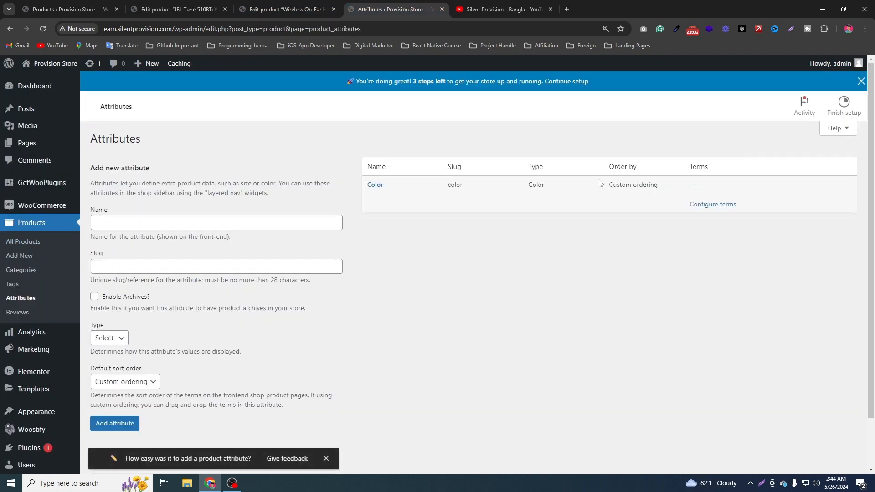
{"action": "left_click", "coordinate": [713, 206]}
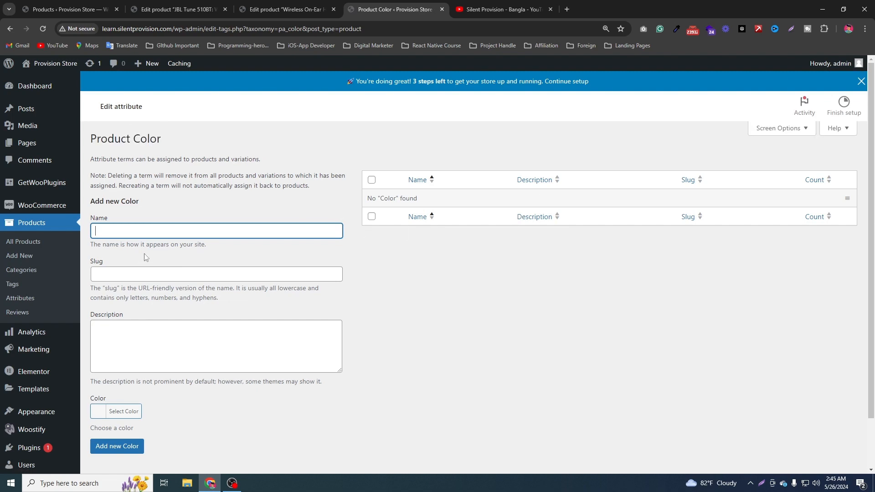
{"action": "type", "text": "Black"}
{"action": "scroll", "coordinate": [119, 363], "scroll_direction": "down", "scroll_amount": 1}
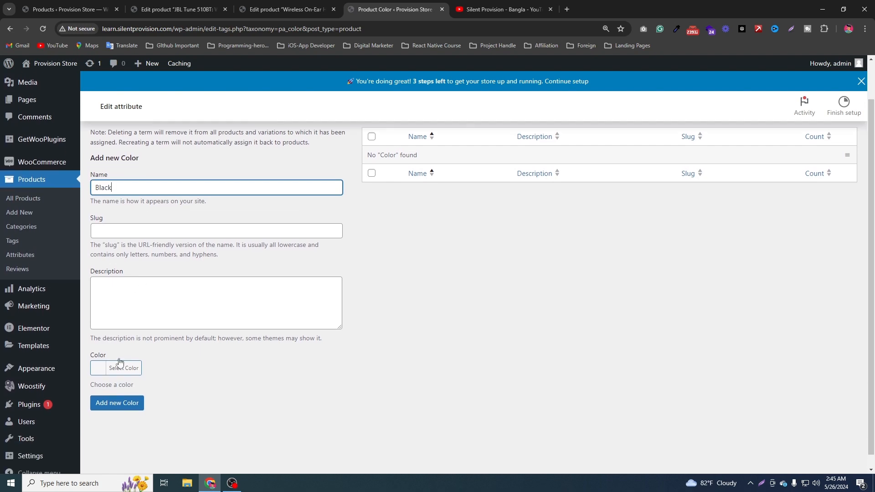
{"action": "left_click", "coordinate": [119, 367]}
{"action": "scroll", "coordinate": [130, 365], "scroll_direction": "down", "scroll_amount": 2}
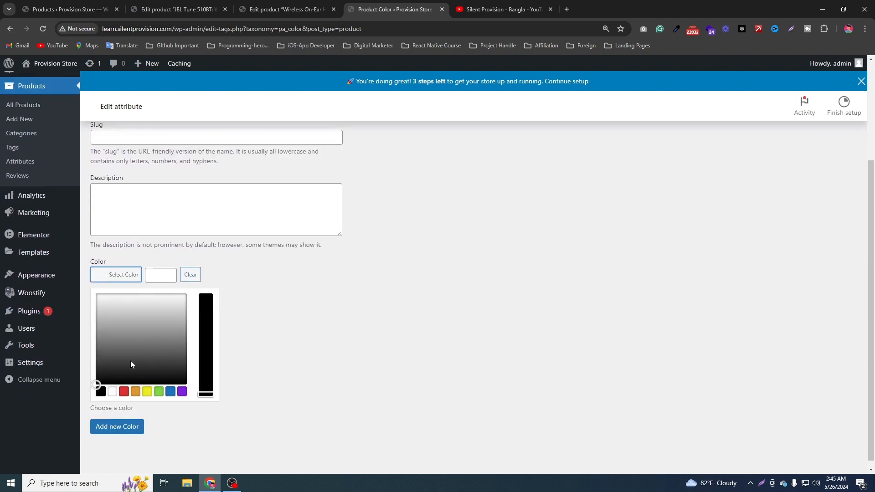
{"action": "left_click", "coordinate": [100, 392]}
{"action": "left_click", "coordinate": [267, 295]}
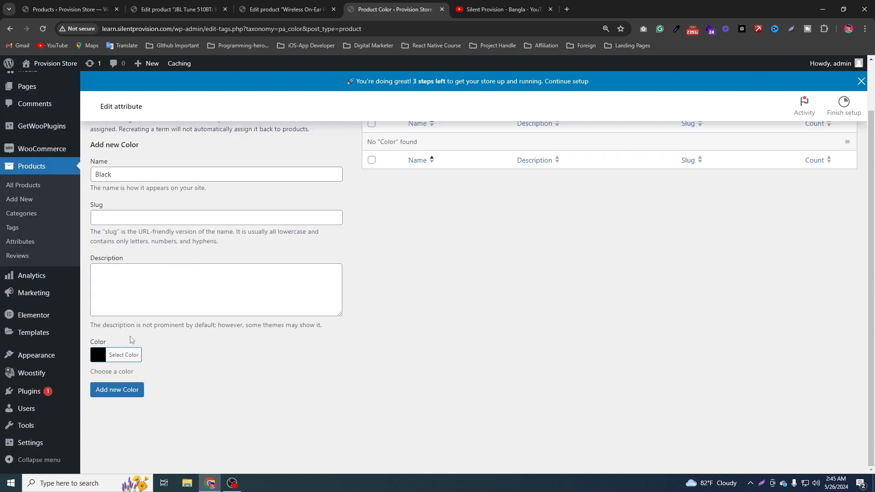
{"action": "left_click", "coordinate": [108, 395]}
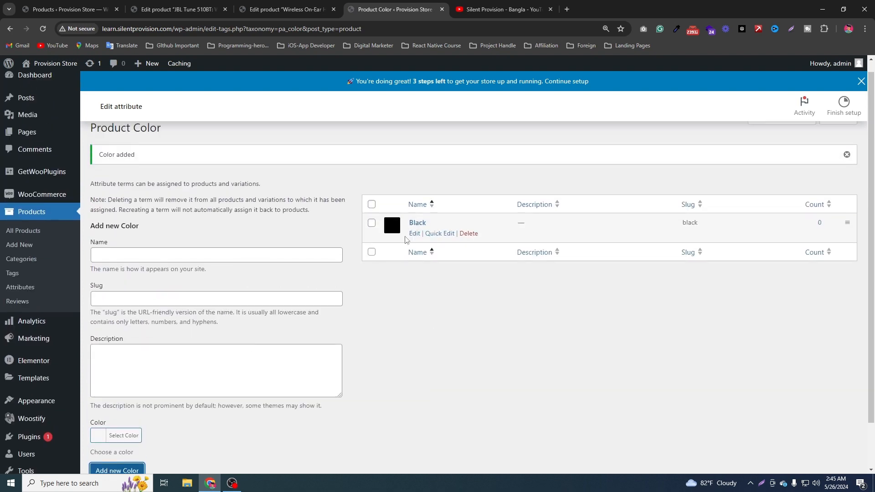
Add a second Color term named Sea Green, using the preset green as its swatch.
{"action": "left_click", "coordinate": [171, 258]}
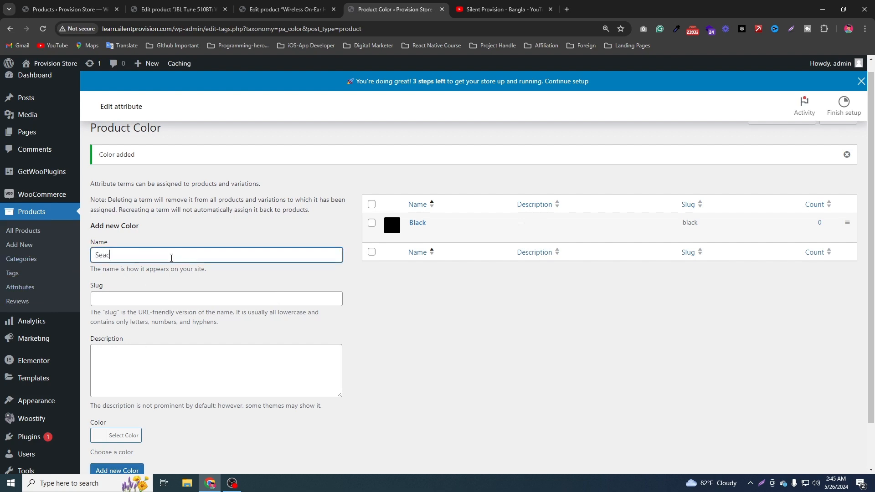
{"action": "type", "text": "Seagre"}
{"action": "key", "text": "BackSpace"}
{"action": "type", "text": "Green"}
{"action": "left_click", "coordinate": [112, 435]}
{"action": "scroll", "coordinate": [274, 314], "scroll_direction": "down", "scroll_amount": 3}
{"action": "scroll", "coordinate": [280, 312], "scroll_direction": "down", "scroll_amount": 1}
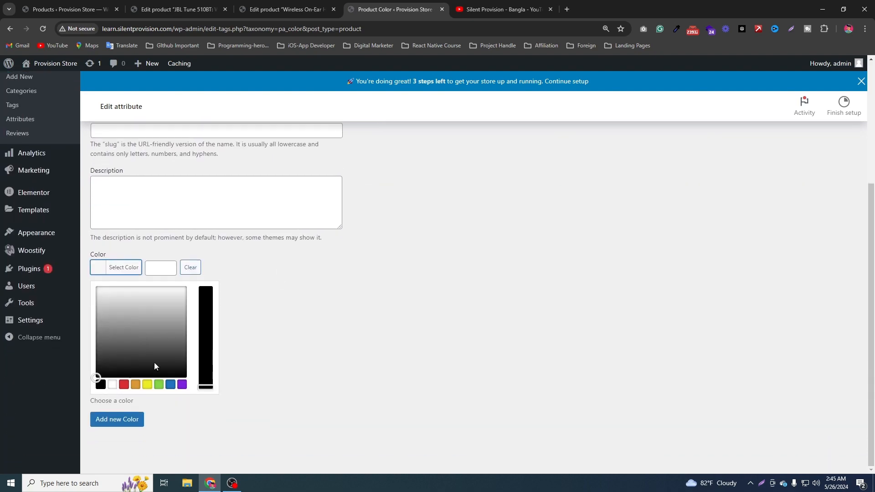
{"action": "left_click", "coordinate": [159, 384]}
{"action": "left_click", "coordinate": [307, 269]}
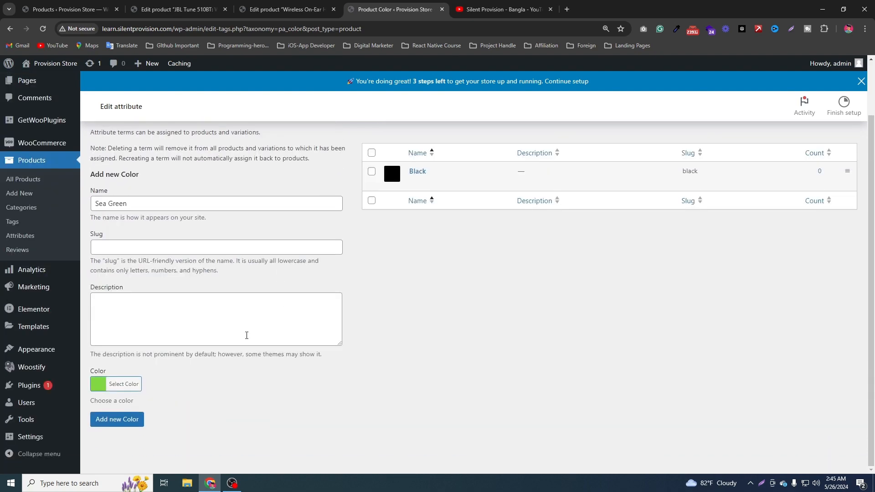
{"action": "left_click", "coordinate": [120, 424]}
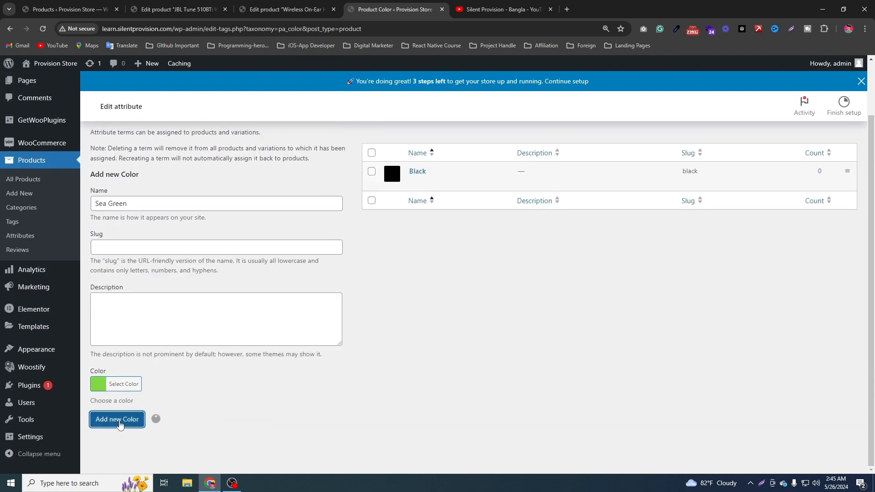
Add a third Color term named Red, using the preset red #dd3333 as its swatch.
{"action": "left_click", "coordinate": [148, 199]}
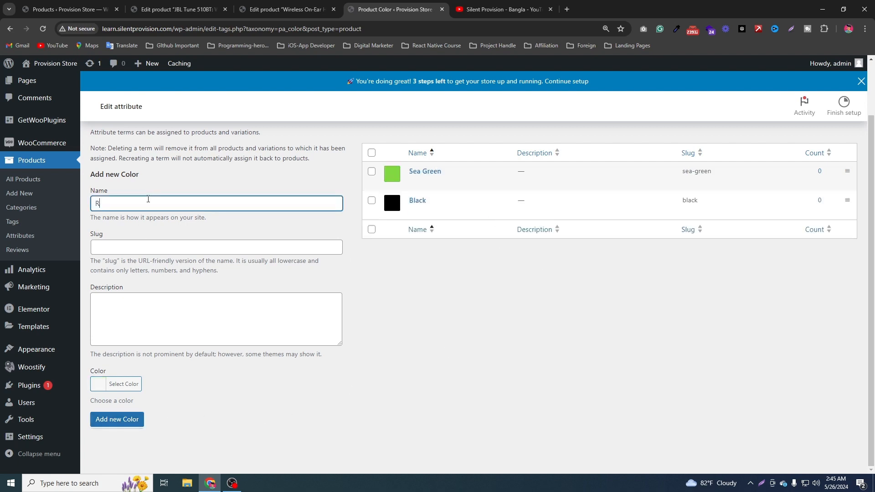
{"action": "type", "text": "Red"}
{"action": "left_click", "coordinate": [110, 385]}
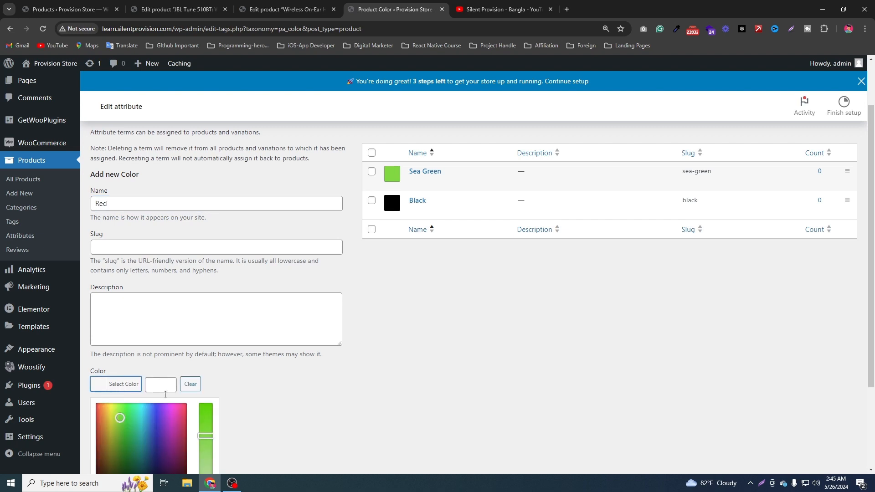
{"action": "scroll", "coordinate": [235, 379], "scroll_direction": "down", "scroll_amount": 2}
{"action": "left_click", "coordinate": [124, 384]}
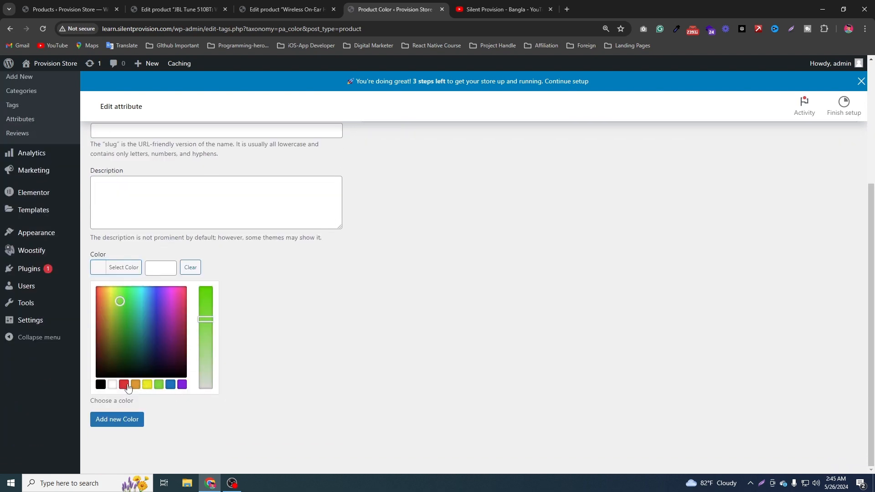
{"action": "left_click", "coordinate": [119, 417]}
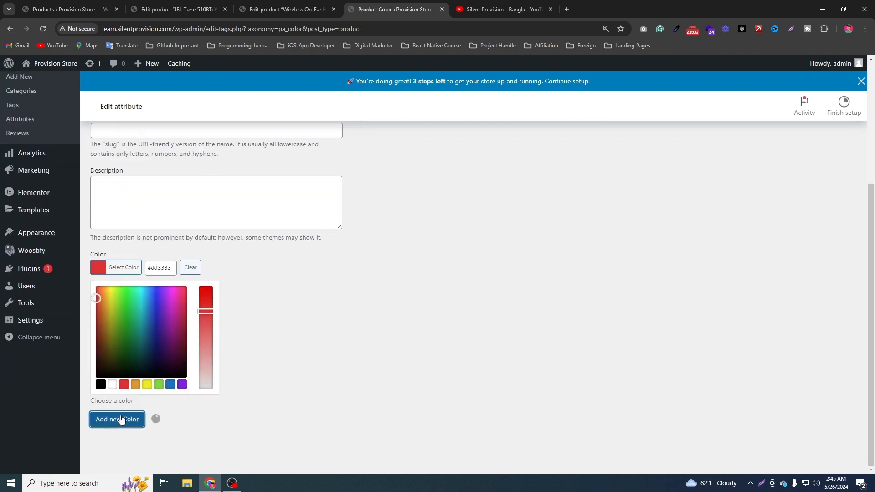
{"action": "scroll", "coordinate": [458, 327], "scroll_direction": "up", "scroll_amount": 3}
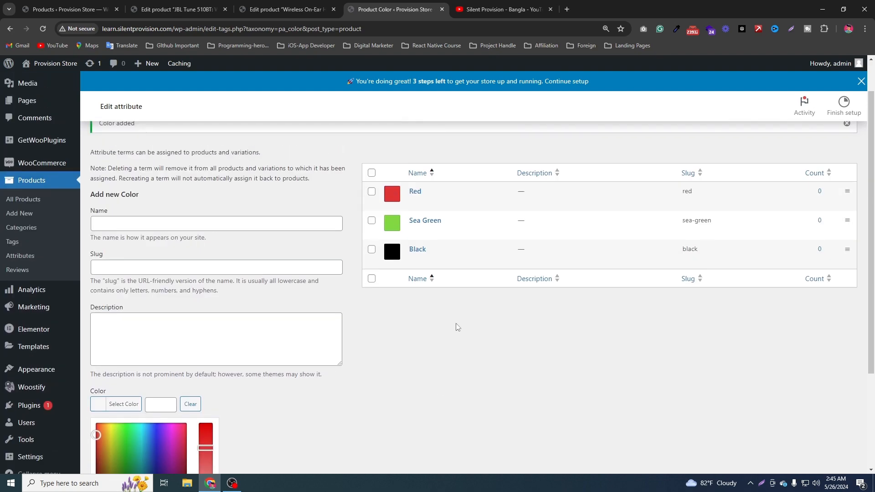
{"action": "left_click", "coordinate": [415, 343]}
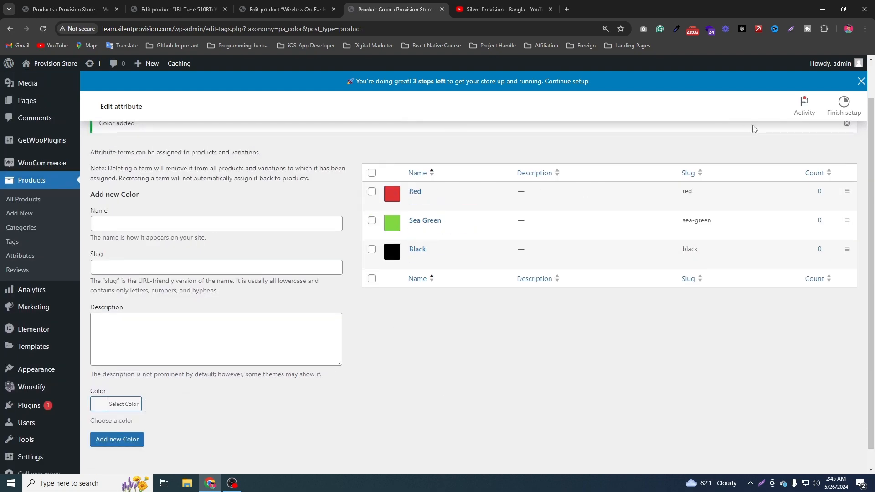
{"action": "scroll", "coordinate": [498, 273], "scroll_direction": "up", "scroll_amount": 1}
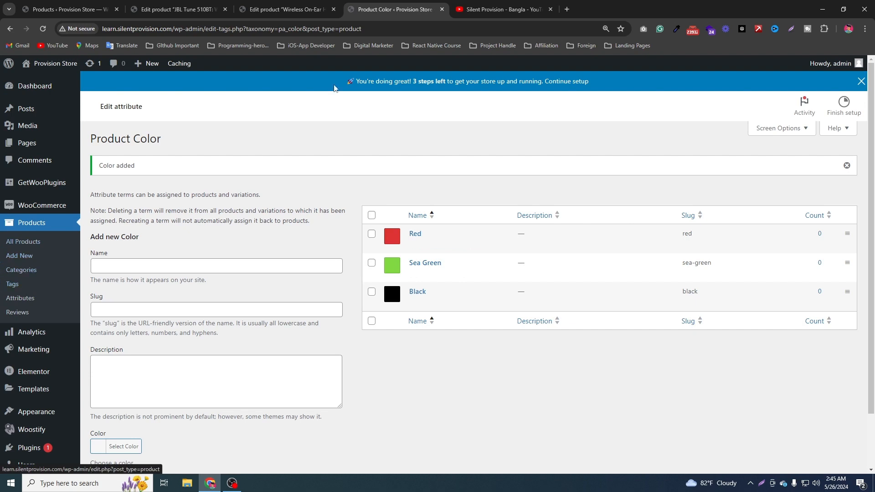
Return to the store's attributes page and add an attribute named Size with type Select and custom ordering.
{"action": "scroll", "coordinate": [201, 381], "scroll_direction": "down", "scroll_amount": 2}
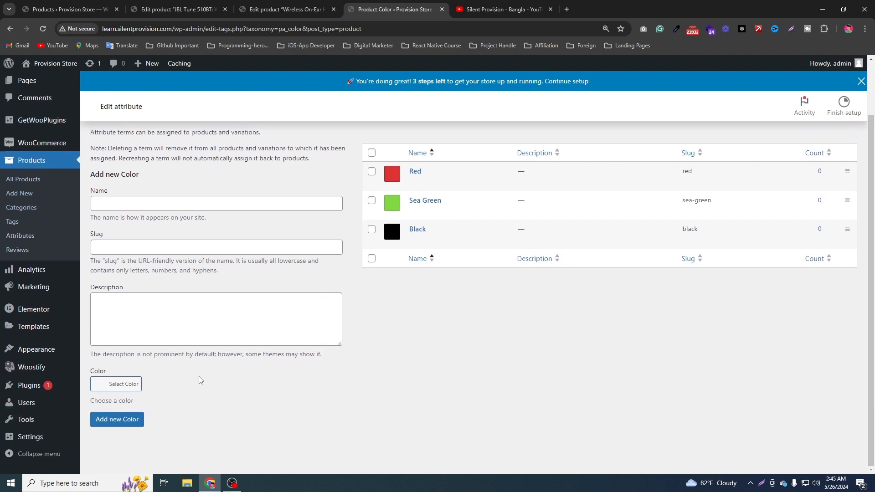
{"action": "left_click", "coordinate": [23, 238]}
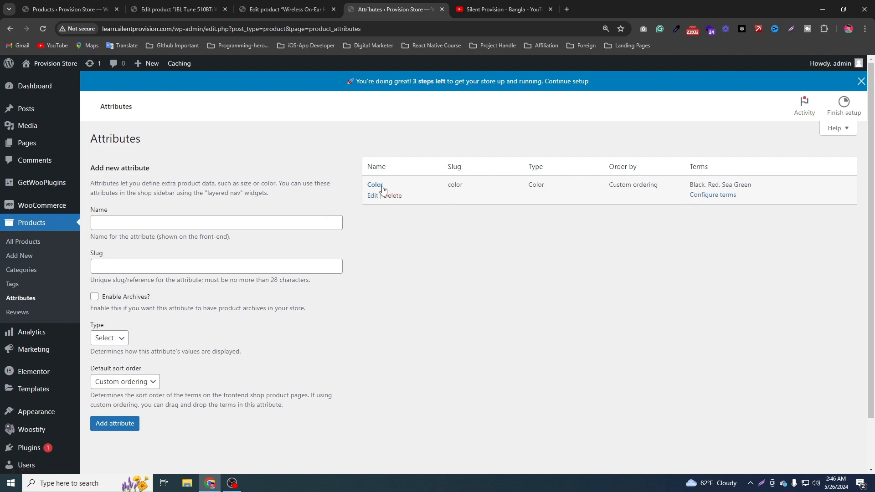
{"action": "left_click", "coordinate": [198, 223]}
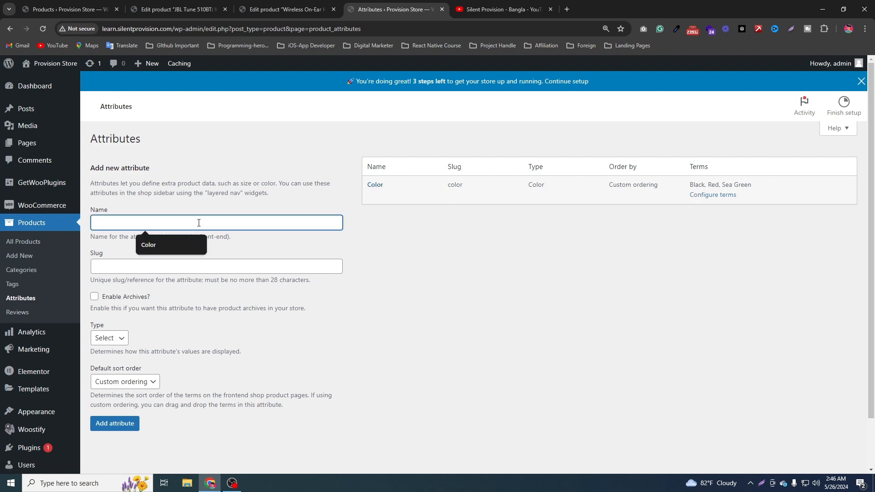
{"action": "type", "text": "Size"}
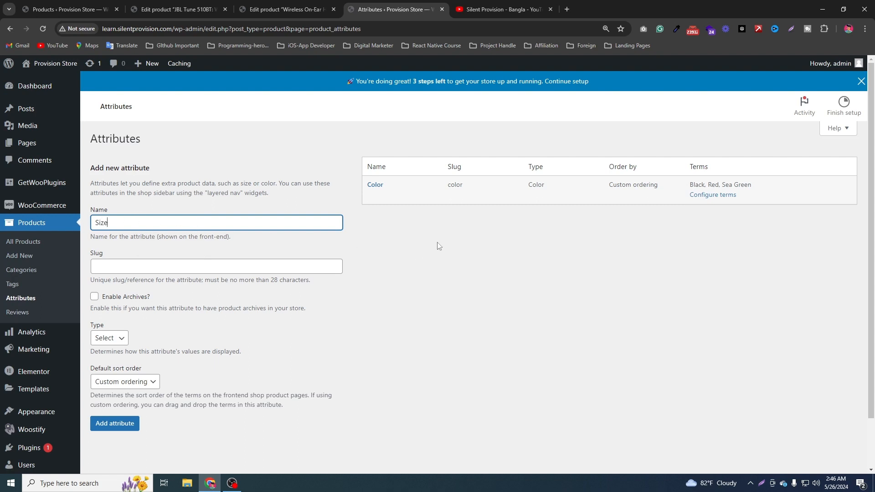
{"action": "left_click", "coordinate": [114, 341]}
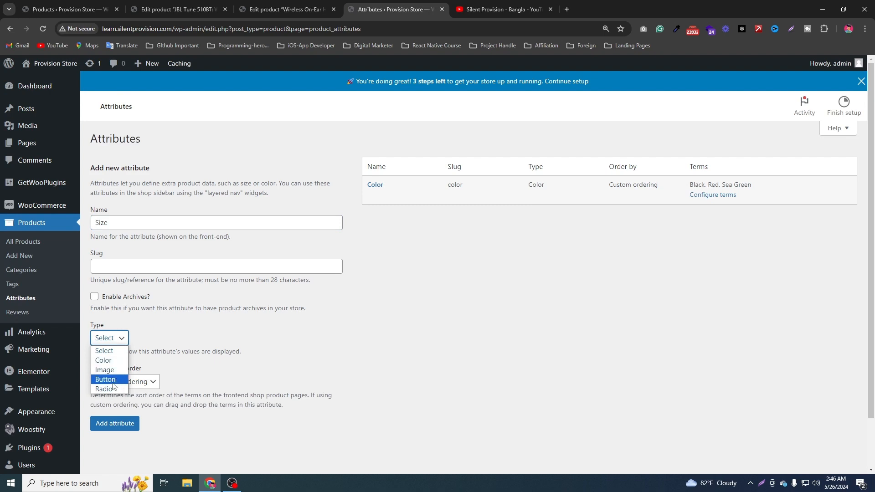
{"action": "left_click", "coordinate": [279, 336]}
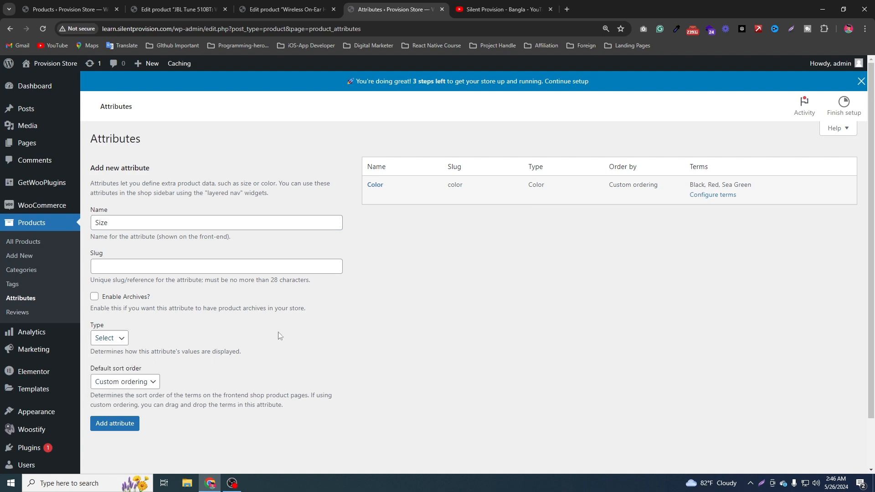
{"action": "left_click", "coordinate": [129, 427]}
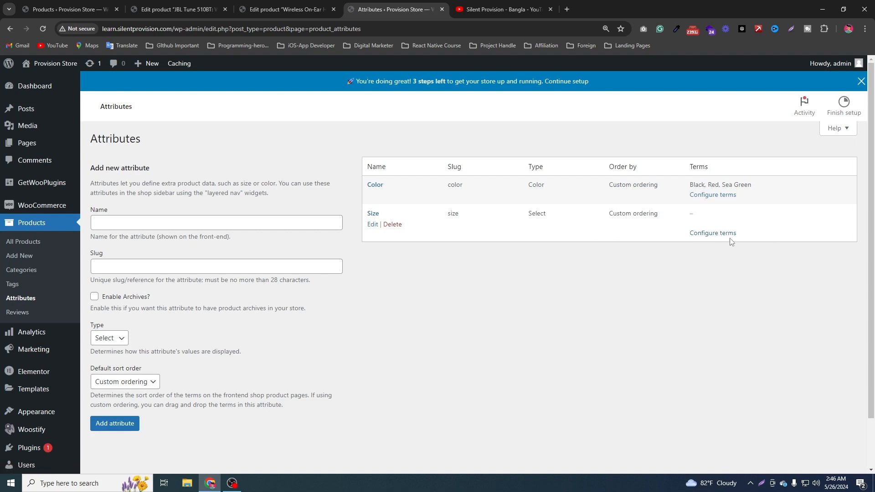
Open the Size attribute's term configuration and add the terms Adult and Kids.
{"action": "left_click", "coordinate": [712, 233]}
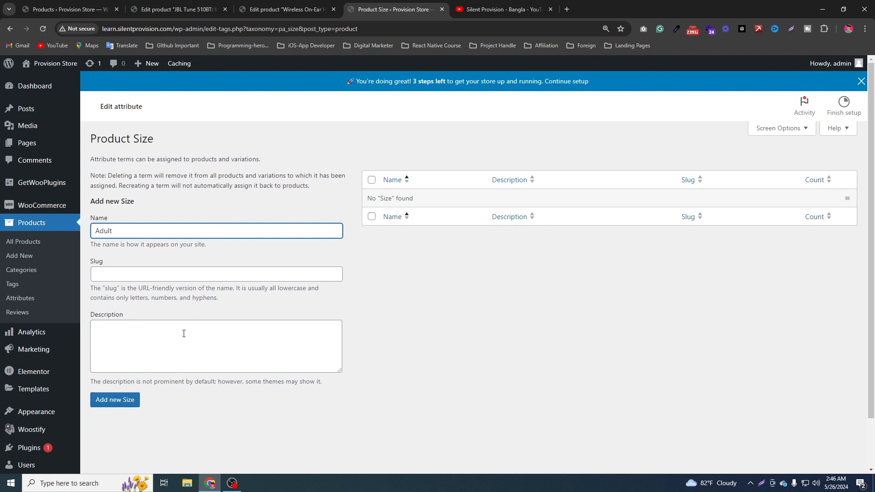
{"action": "left_click", "coordinate": [121, 400]}
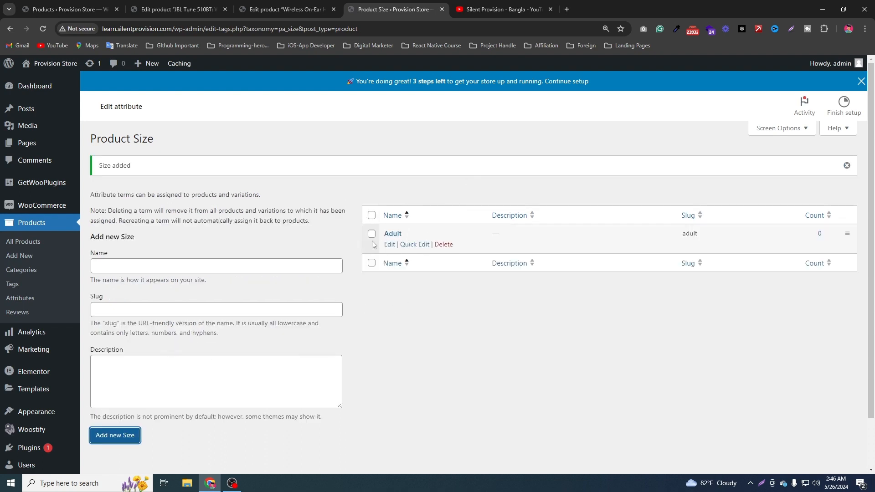
{"action": "left_click", "coordinate": [134, 264]}
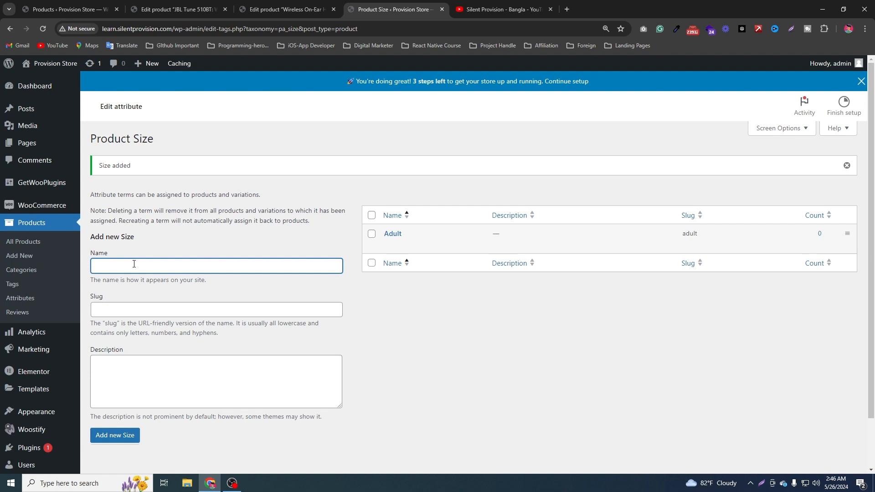
{"action": "type", "text": "Kids"}
{"action": "scroll", "coordinate": [350, 321], "scroll_direction": "down", "scroll_amount": 1}
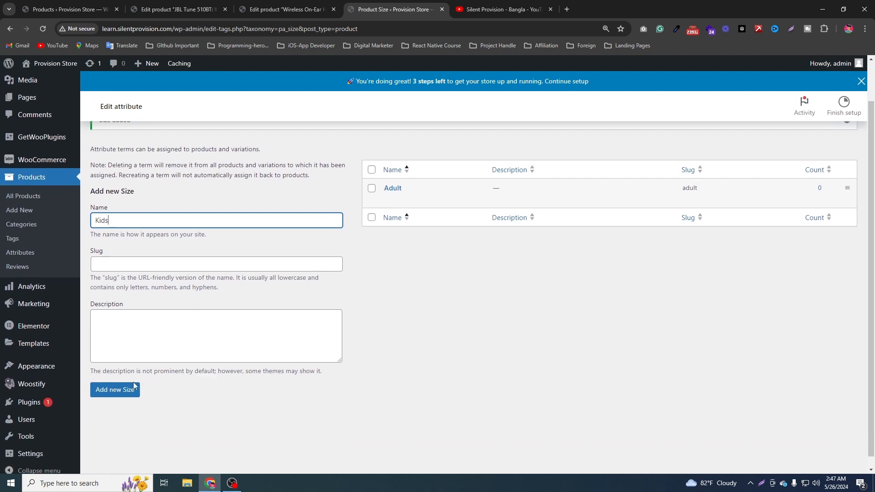
{"action": "left_click", "coordinate": [119, 435]}
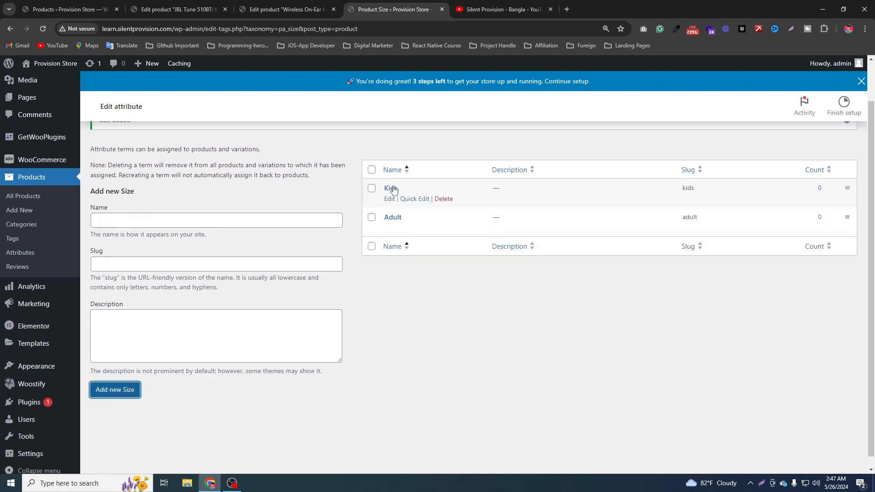
Go back to the attributes list and check the Color and Size entries with their terms.
{"action": "left_click", "coordinate": [11, 252]}
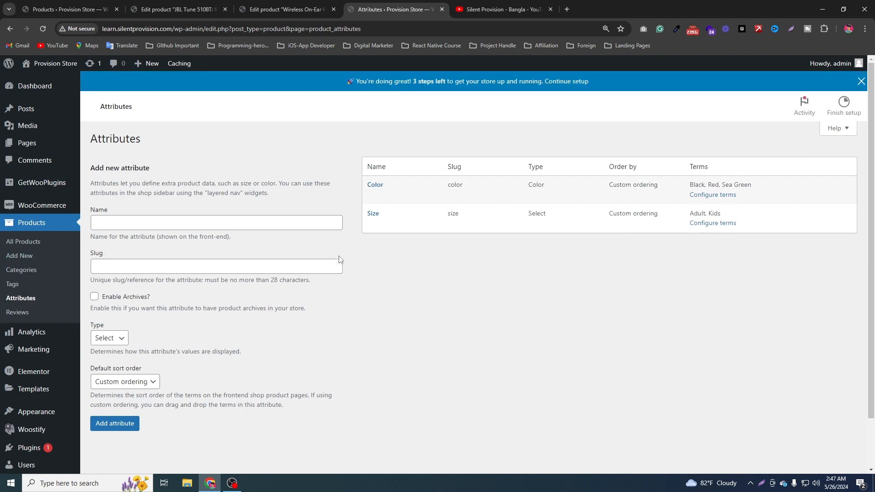
{"action": "mouse_move", "coordinate": [381, 197]}
{"action": "mouse_move", "coordinate": [377, 221]}
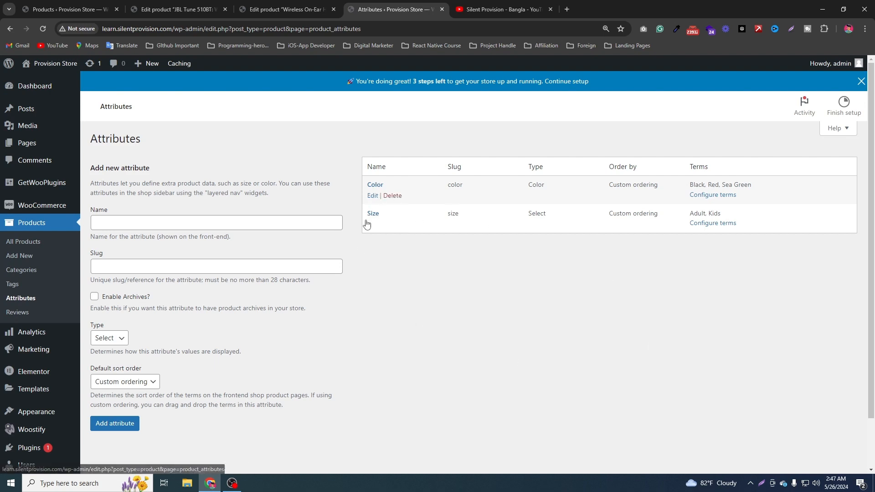
Return to the draft headphone product's attribute settings and remove the blank new attribute.
{"action": "left_click", "coordinate": [285, 9]}
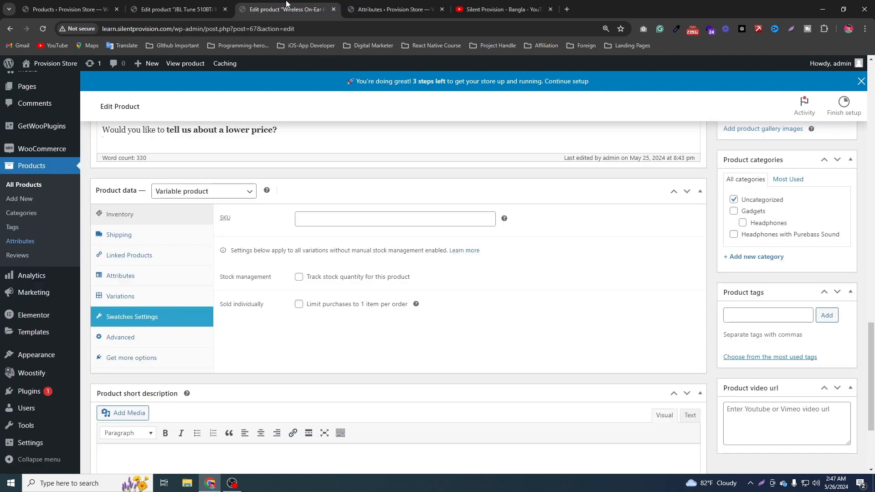
{"action": "scroll", "coordinate": [688, 302], "scroll_direction": "up", "scroll_amount": 4}
{"action": "scroll", "coordinate": [566, 288], "scroll_direction": "down", "scroll_amount": 15}
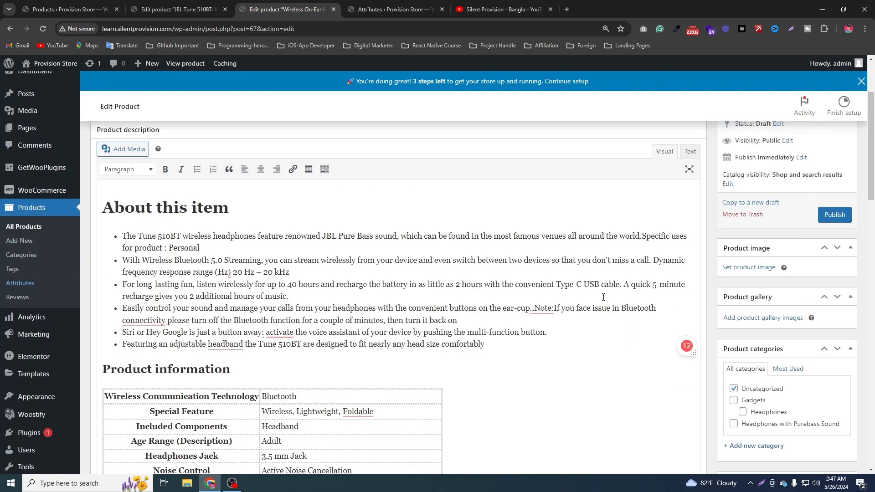
{"action": "scroll", "coordinate": [613, 306], "scroll_direction": "up", "scroll_amount": 6}
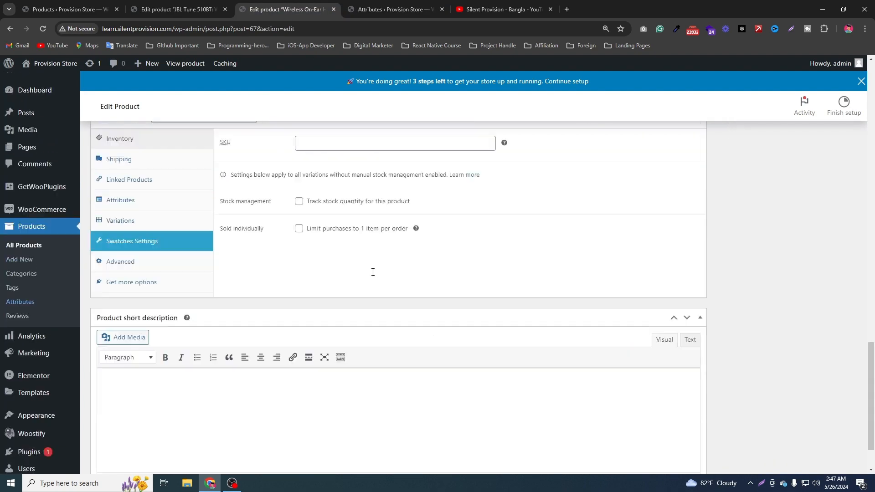
{"action": "scroll", "coordinate": [456, 227], "scroll_direction": "down", "scroll_amount": 4}
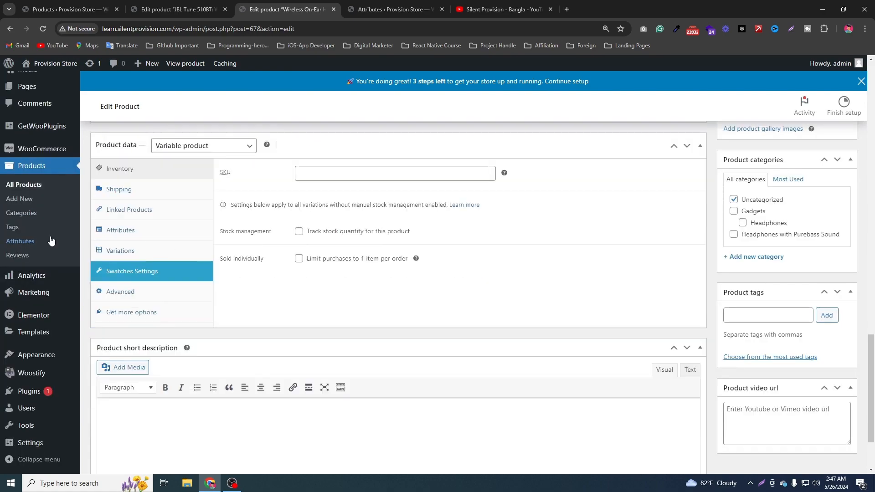
{"action": "scroll", "coordinate": [731, 219], "scroll_direction": "up", "scroll_amount": 7}
{"action": "scroll", "coordinate": [733, 219], "scroll_direction": "up", "scroll_amount": 20}
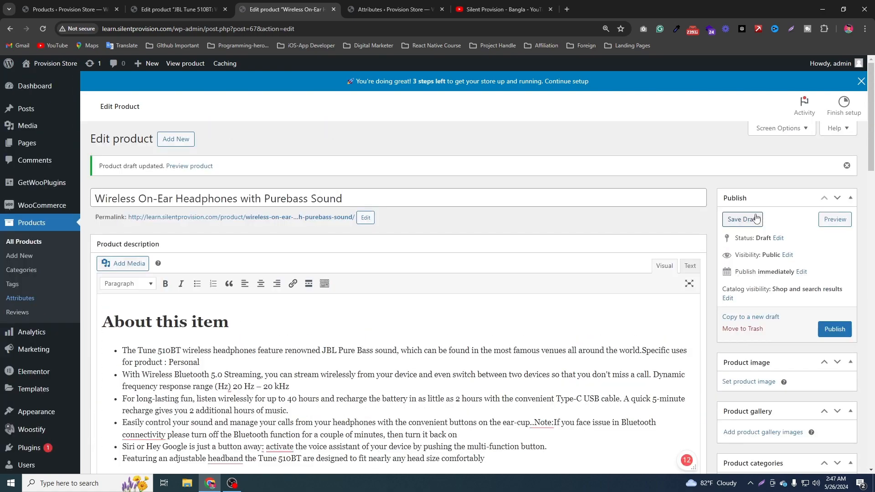
{"action": "scroll", "coordinate": [608, 297], "scroll_direction": "down", "scroll_amount": 16}
{"action": "scroll", "coordinate": [619, 298], "scroll_direction": "down", "scroll_amount": 8}
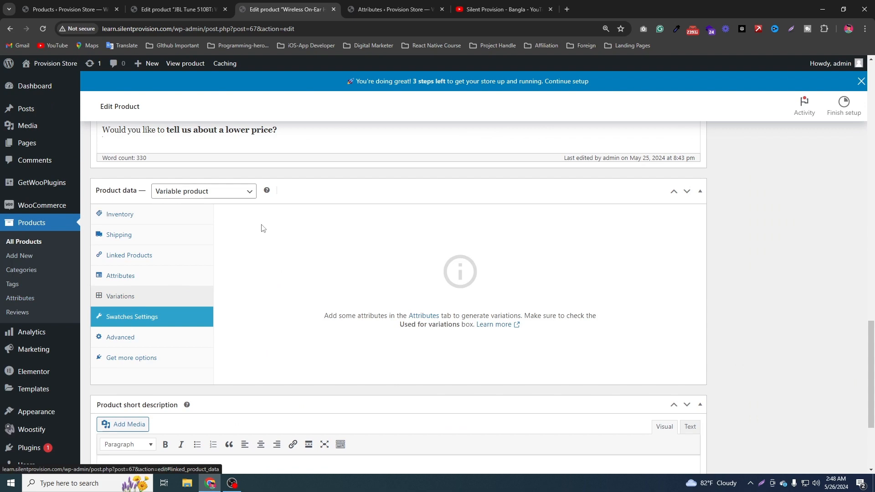
{"action": "left_click", "coordinate": [157, 278]}
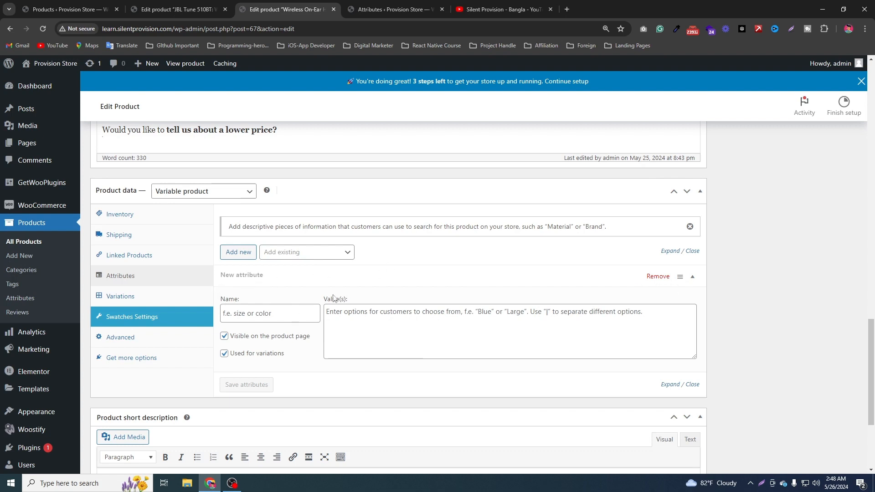
{"action": "left_click", "coordinate": [652, 277]}
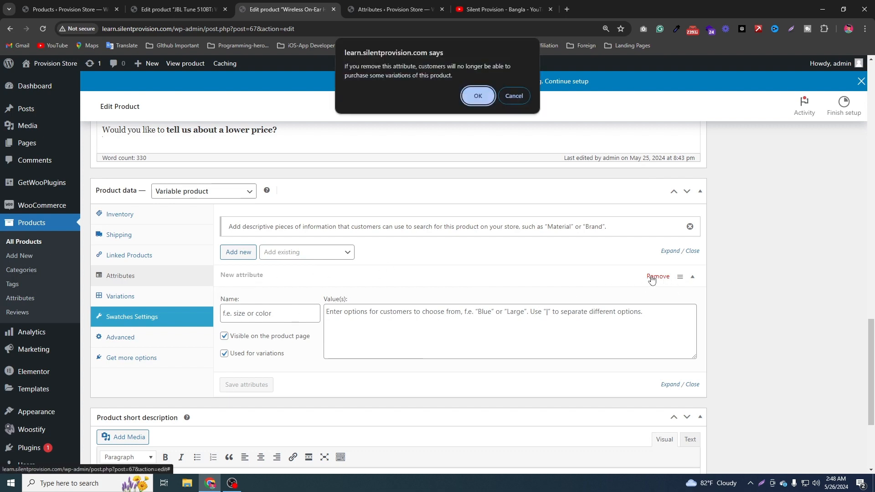
{"action": "left_click", "coordinate": [476, 95]}
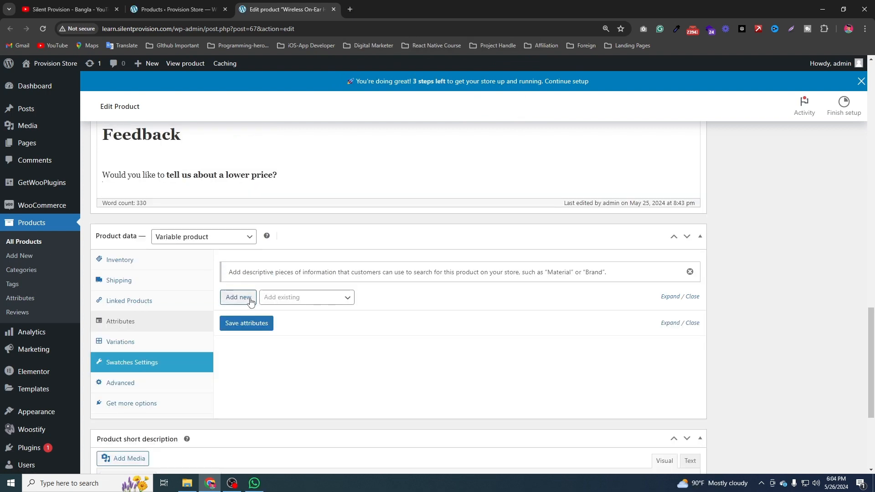
Add the existing Color attribute to the product with all its terms (Black, Red and Sea Green) and save the attributes.
{"action": "left_click", "coordinate": [302, 298]}
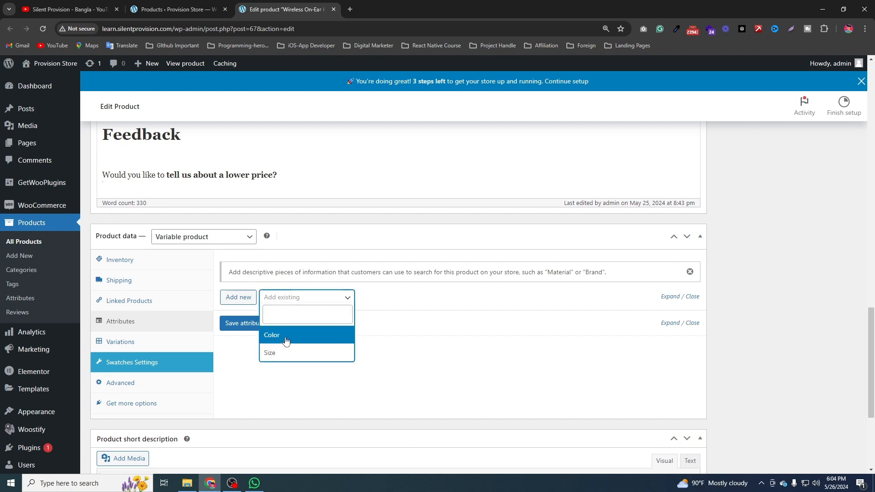
{"action": "left_click", "coordinate": [286, 341]}
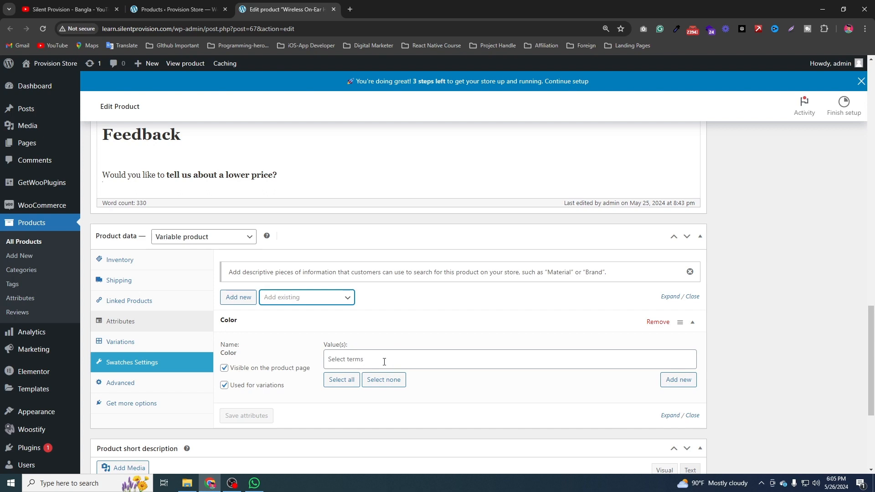
{"action": "left_click", "coordinate": [384, 361]}
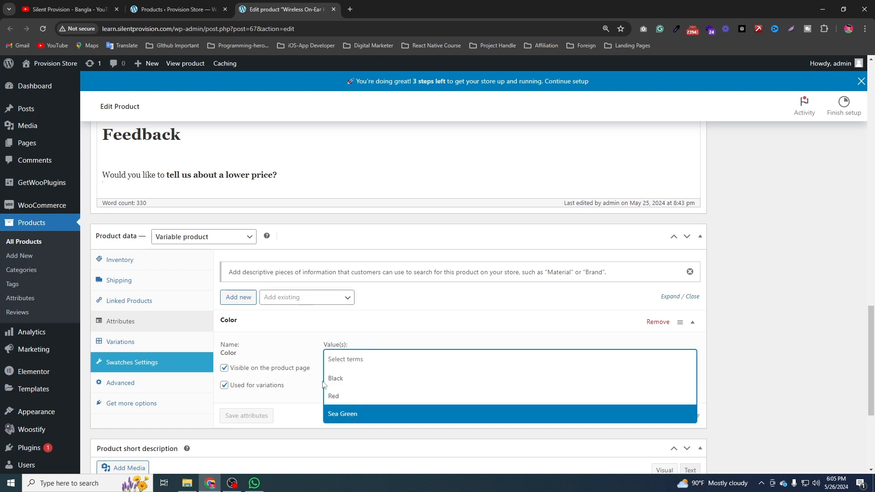
{"action": "left_click", "coordinate": [317, 354]}
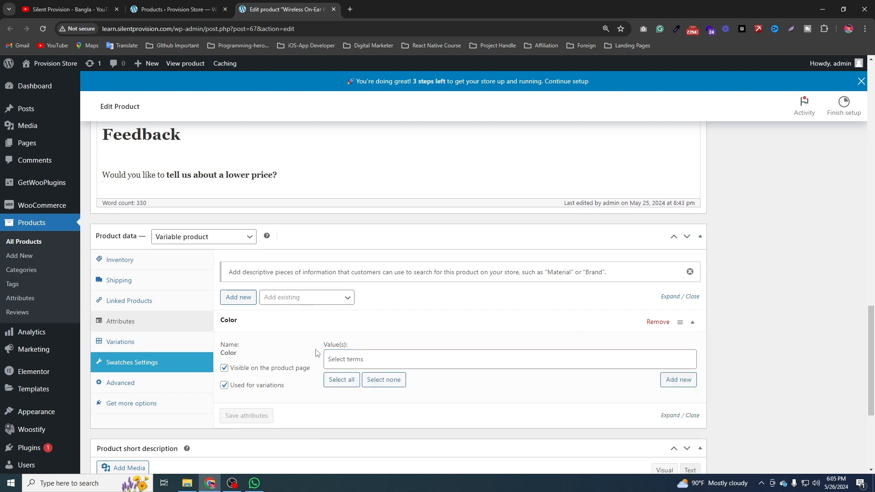
{"action": "left_click", "coordinate": [351, 385]}
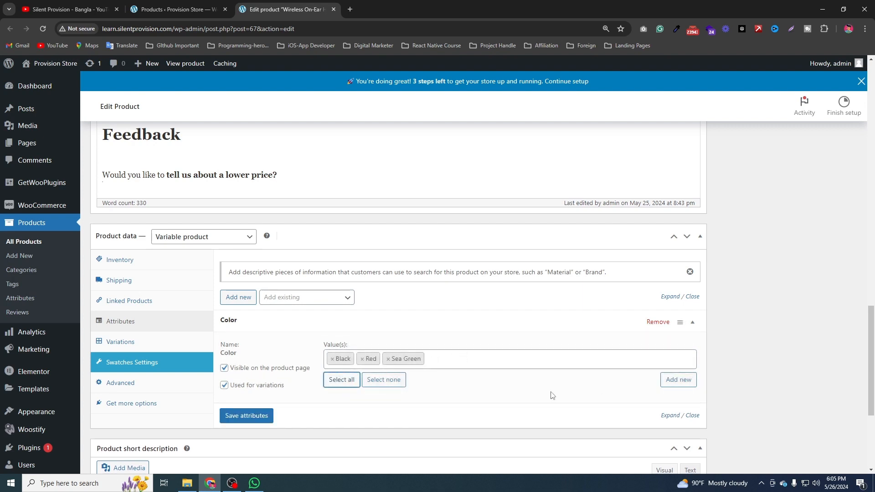
{"action": "left_click", "coordinate": [263, 416]}
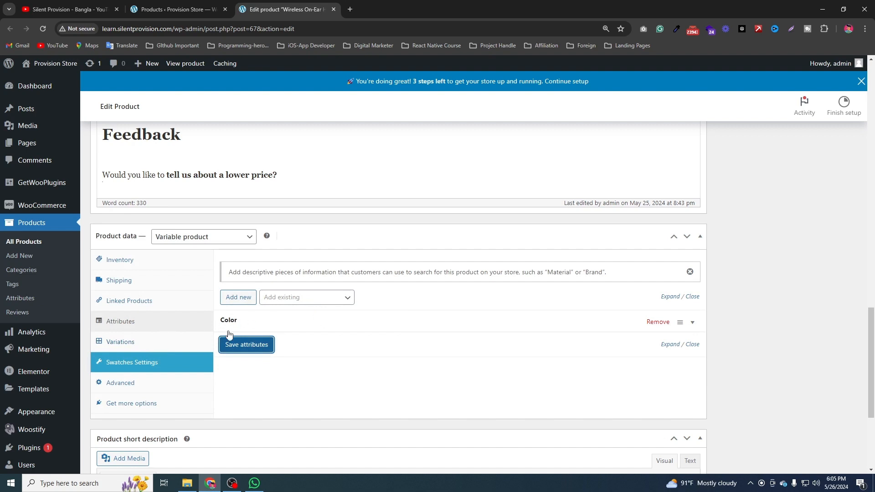
Add the existing Size attribute to the product with all its terms (Adult and Kids), save the attributes and check the saved entry.
{"action": "left_click", "coordinate": [309, 301]}
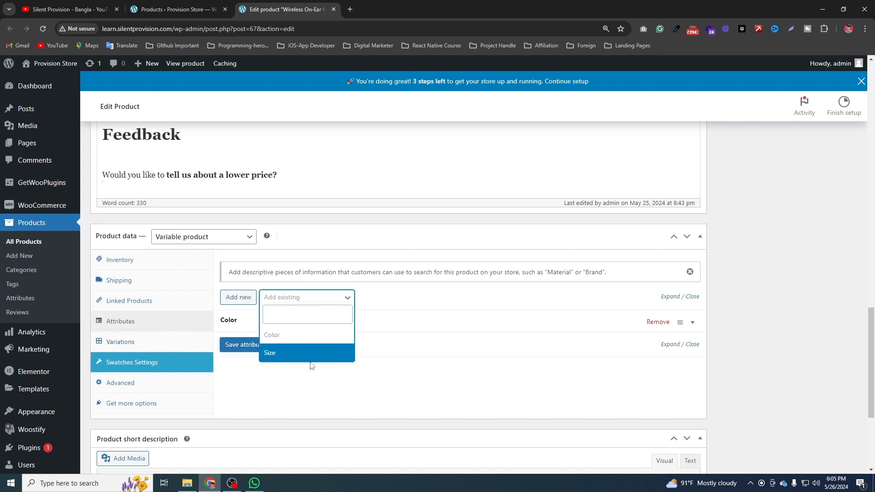
{"action": "left_click", "coordinate": [312, 353]}
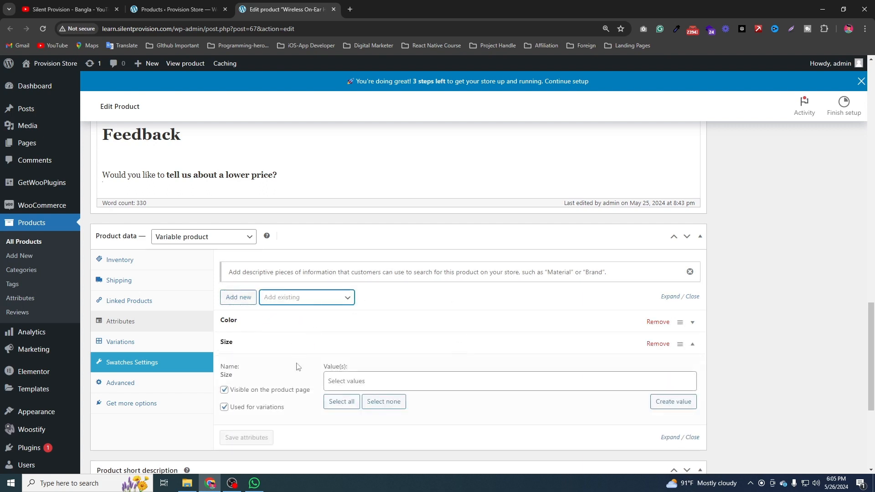
{"action": "left_click", "coordinate": [342, 402]}
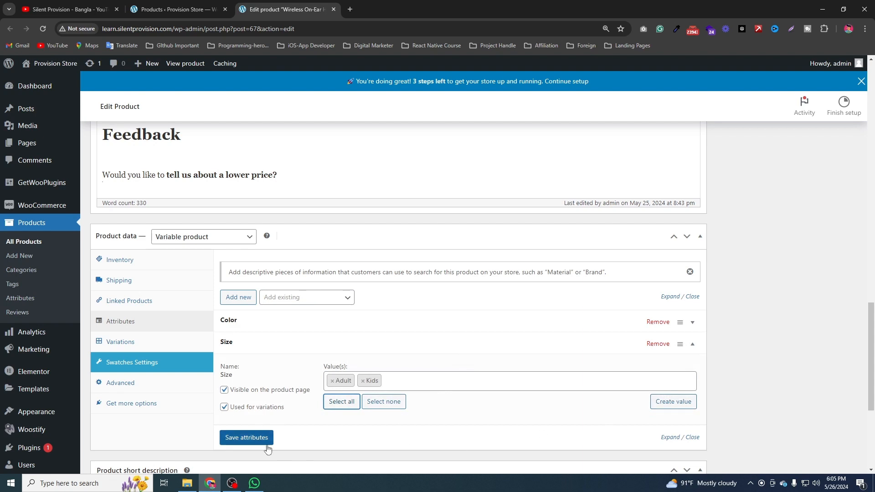
{"action": "left_click", "coordinate": [253, 440]}
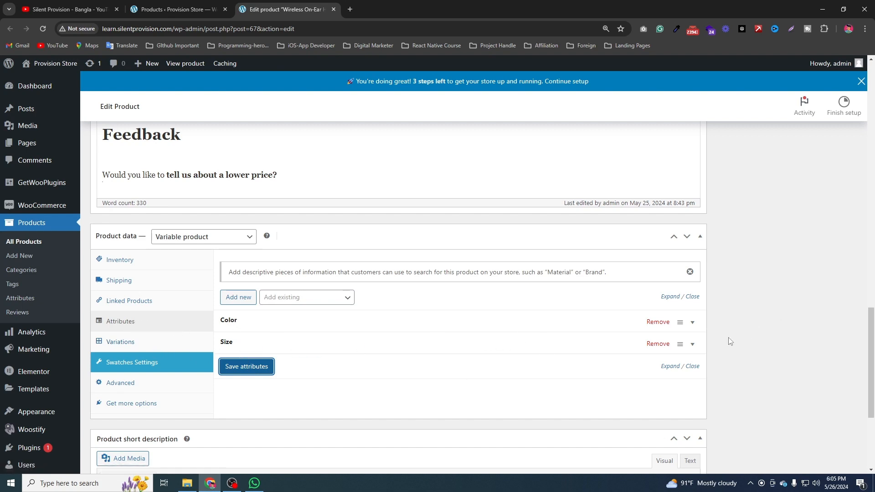
{"action": "left_click", "coordinate": [693, 344]}
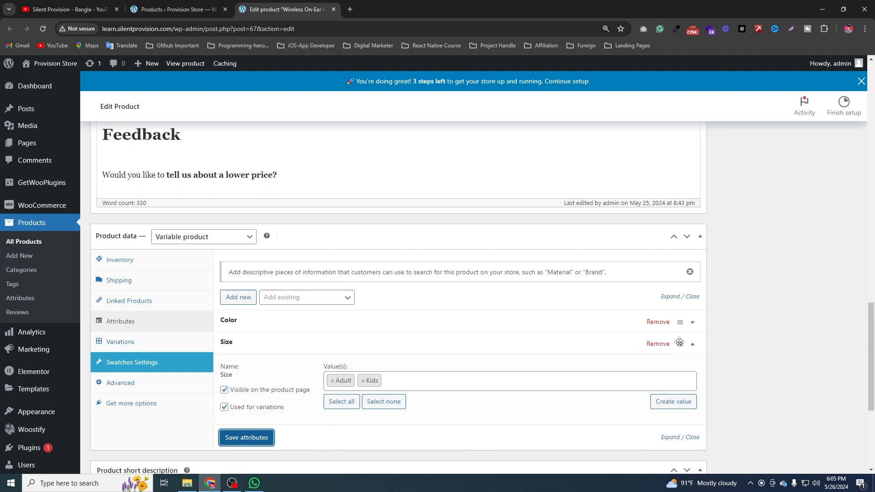
{"action": "left_click", "coordinate": [692, 344]}
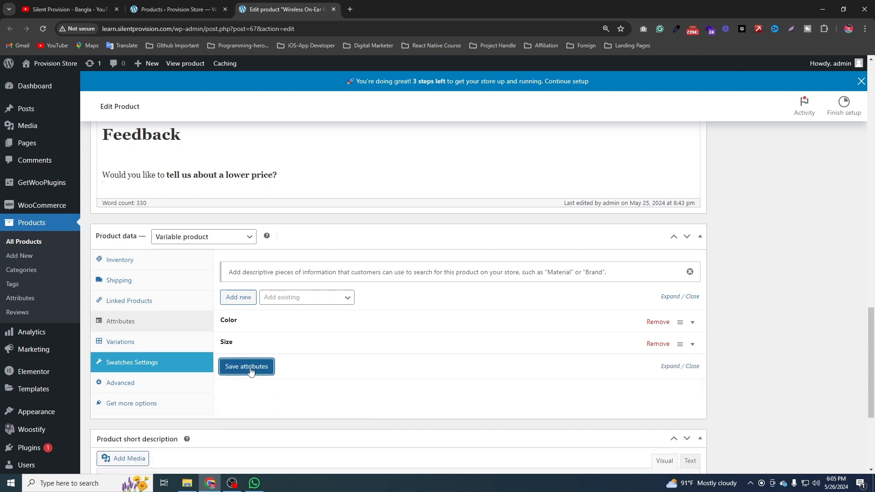
Generate all variations from the product's Color and Size attributes and accept the confirmation.
{"action": "left_click", "coordinate": [134, 363]}
{"action": "left_click", "coordinate": [132, 341]}
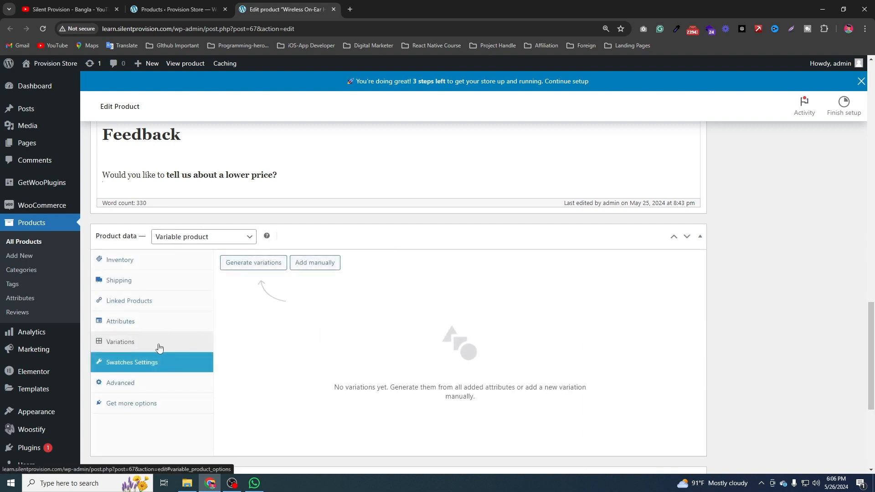
{"action": "left_click", "coordinate": [254, 263]}
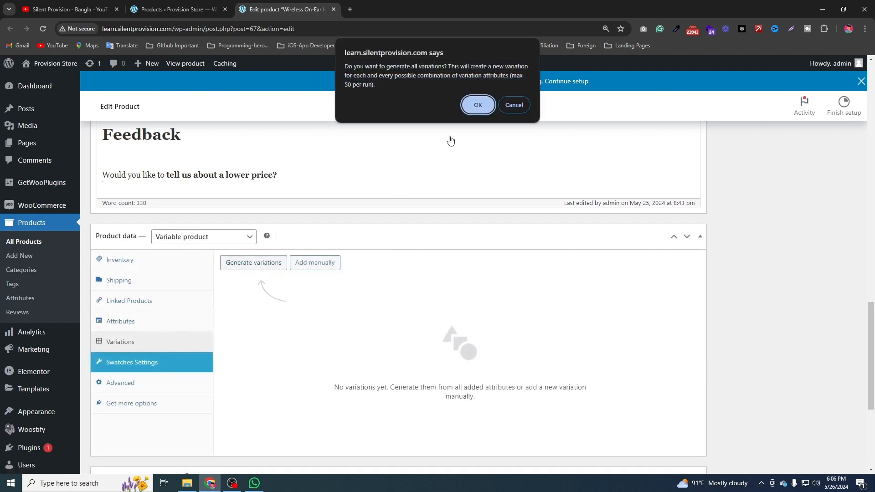
{"action": "left_click", "coordinate": [478, 106]}
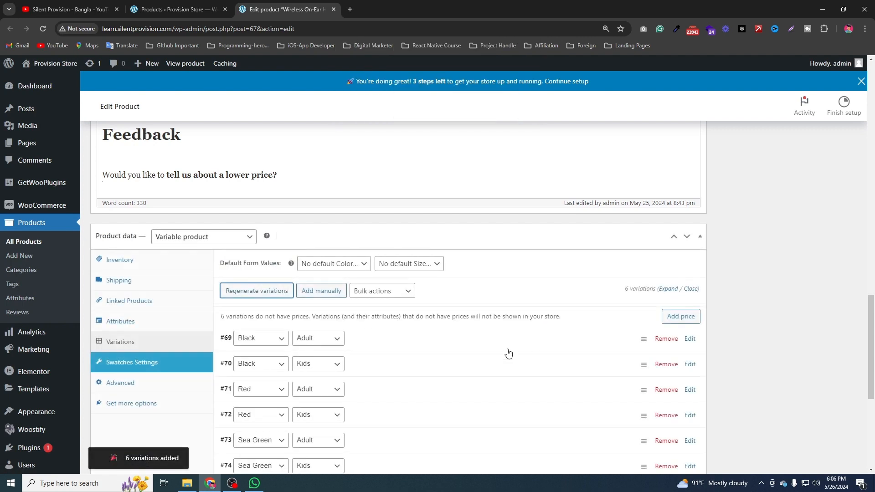
Open the Black, Adult variation for editing and look through its fields.
{"action": "scroll", "coordinate": [506, 351], "scroll_direction": "down", "scroll_amount": 2}
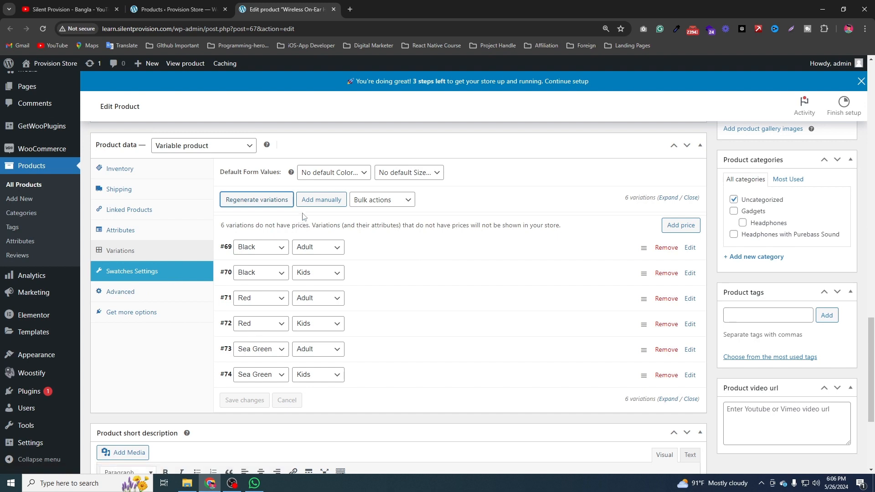
{"action": "left_click", "coordinate": [691, 248]}
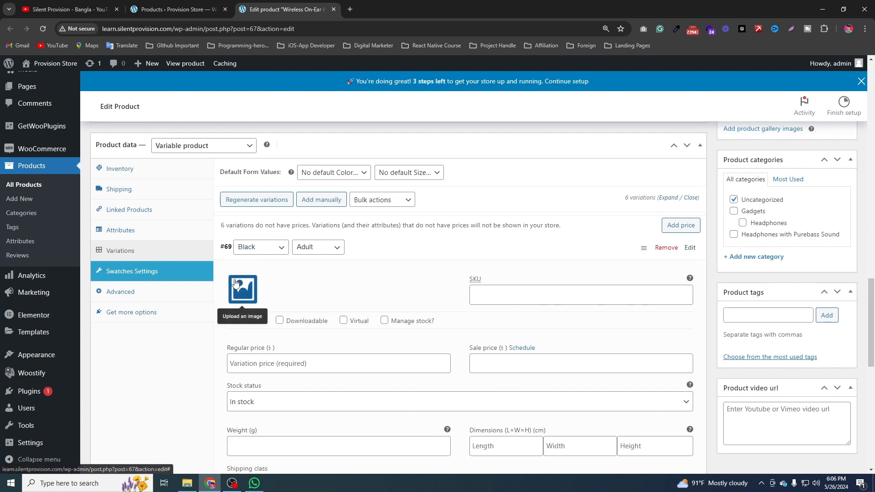
{"action": "scroll", "coordinate": [319, 264], "scroll_direction": "down", "scroll_amount": 4}
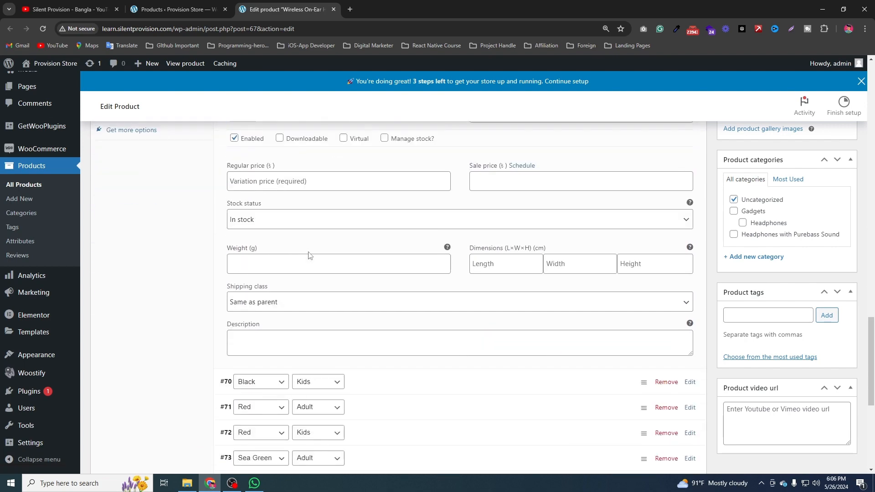
{"action": "scroll", "coordinate": [309, 255], "scroll_direction": "up", "scroll_amount": 3}
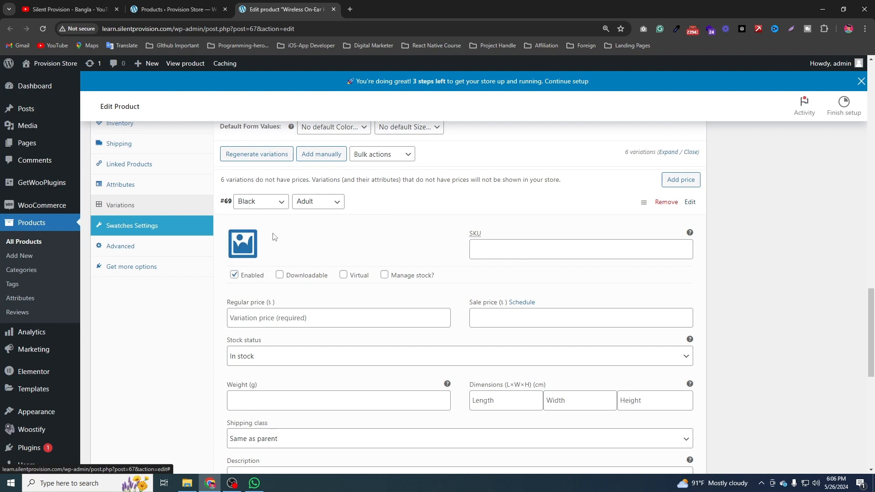
{"action": "scroll", "coordinate": [423, 260], "scroll_direction": "down", "scroll_amount": 4}
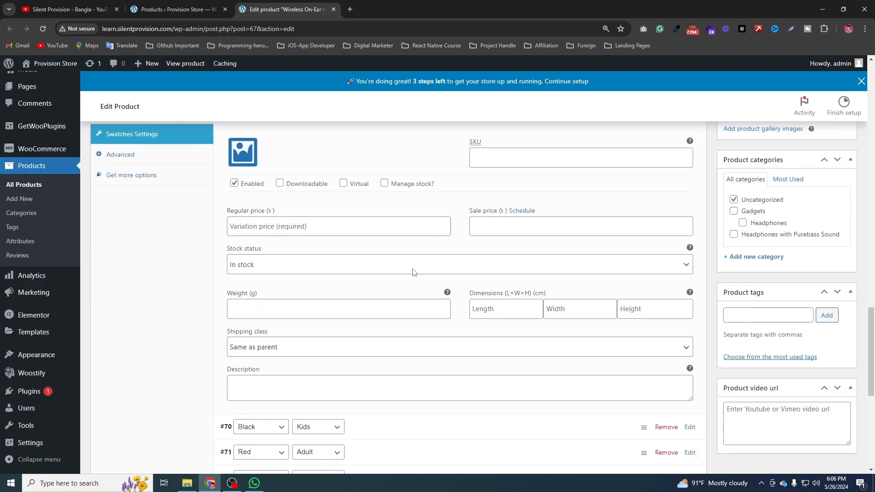
{"action": "scroll", "coordinate": [410, 315], "scroll_direction": "up", "scroll_amount": 4}
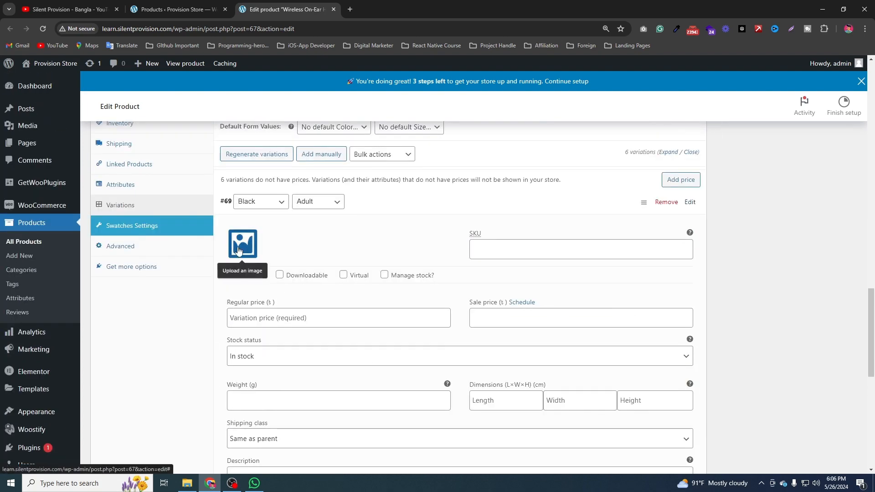
Upload Variable-Product-1, Variable-Product-1-1 and Variable-Product-1-2 from the Products folder and set Variable-Product-1-2 as the Black, Adult variation's image.
{"action": "left_click", "coordinate": [241, 251]}
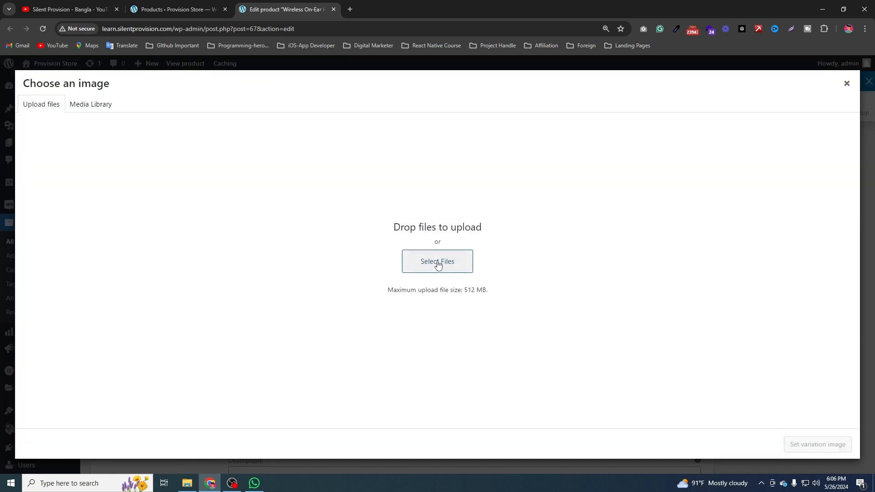
{"action": "left_click", "coordinate": [440, 261]}
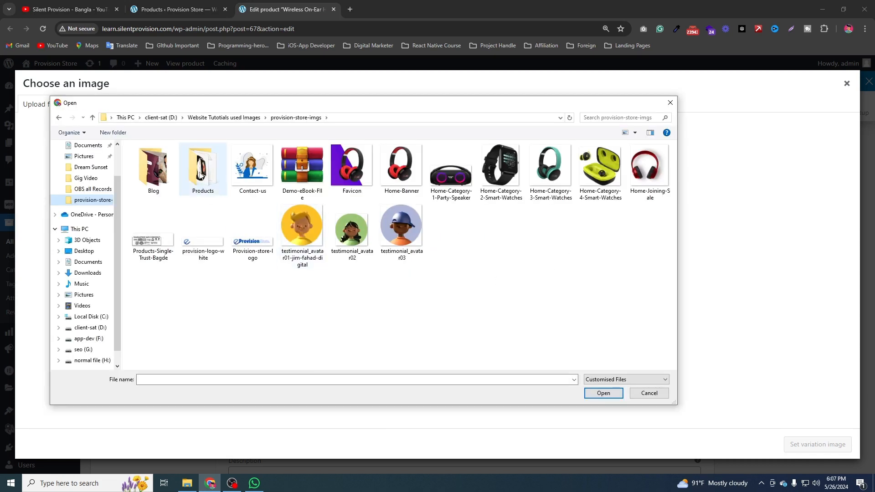
{"action": "double_click", "coordinate": [201, 174]}
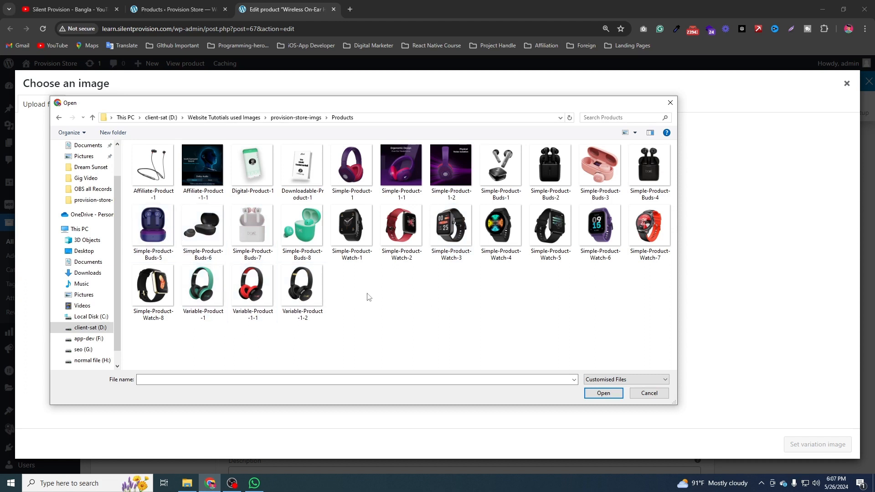
{"action": "left_click_drag", "start_coordinate": [370, 296], "coordinate": [183, 288]}
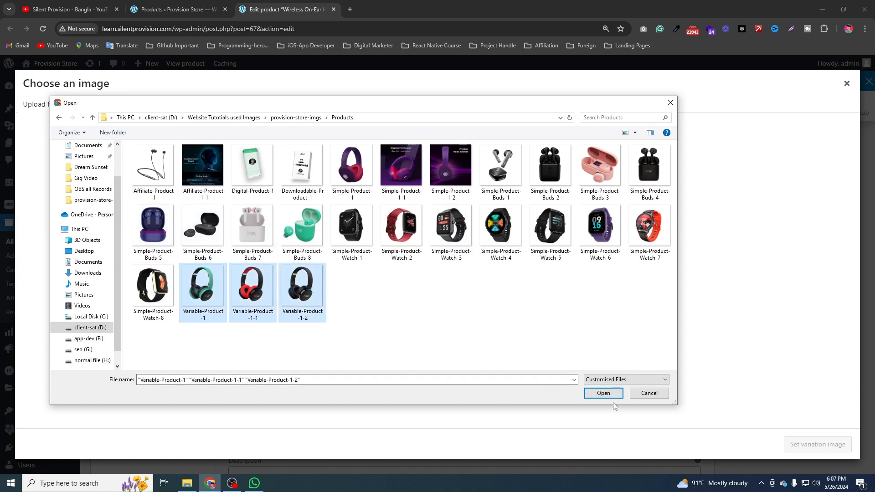
{"action": "left_click", "coordinate": [618, 396]}
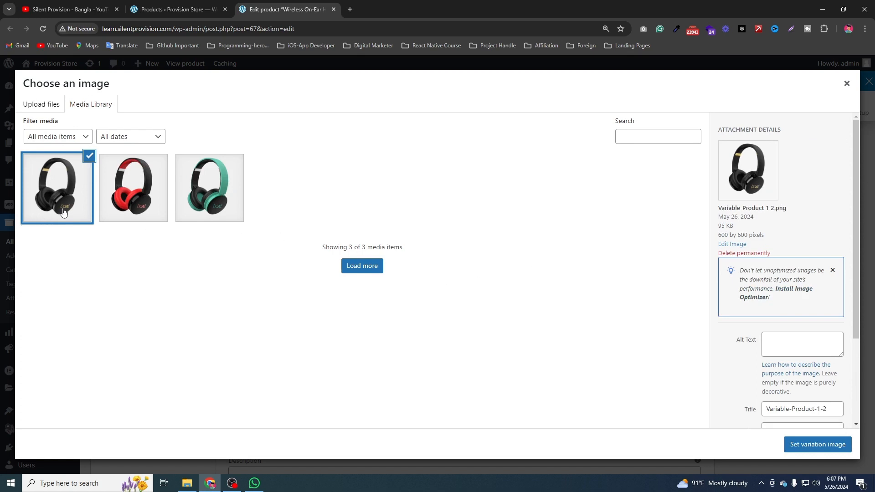
{"action": "left_click", "coordinate": [809, 450]}
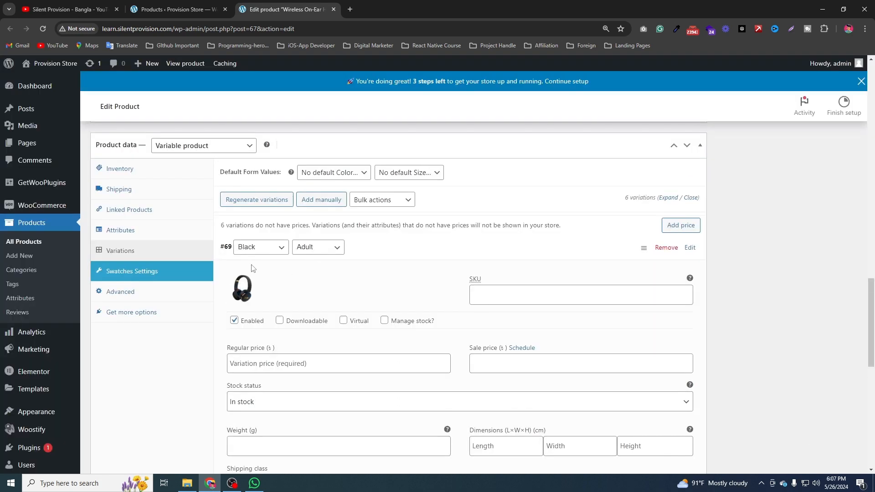
Set the Black, Adult variation's regular price to 250 and its sale price to 200.
{"action": "scroll", "coordinate": [485, 235], "scroll_direction": "down", "scroll_amount": 2}
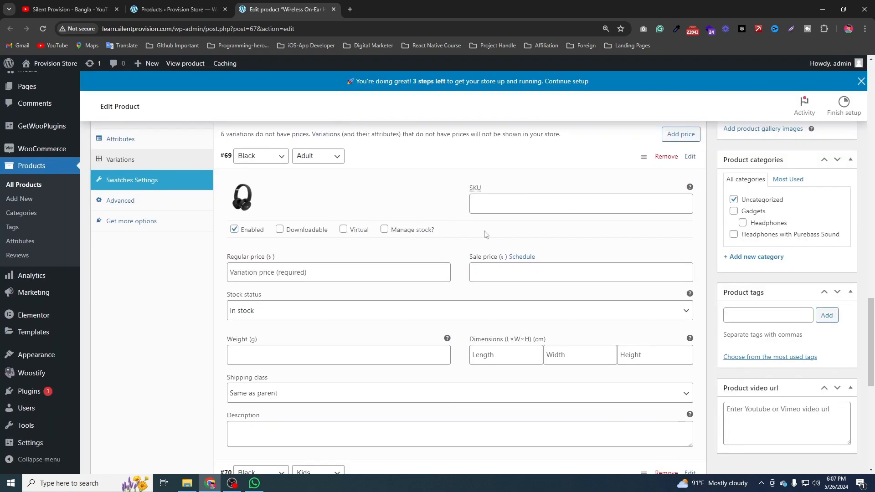
{"action": "left_click", "coordinate": [332, 267]}
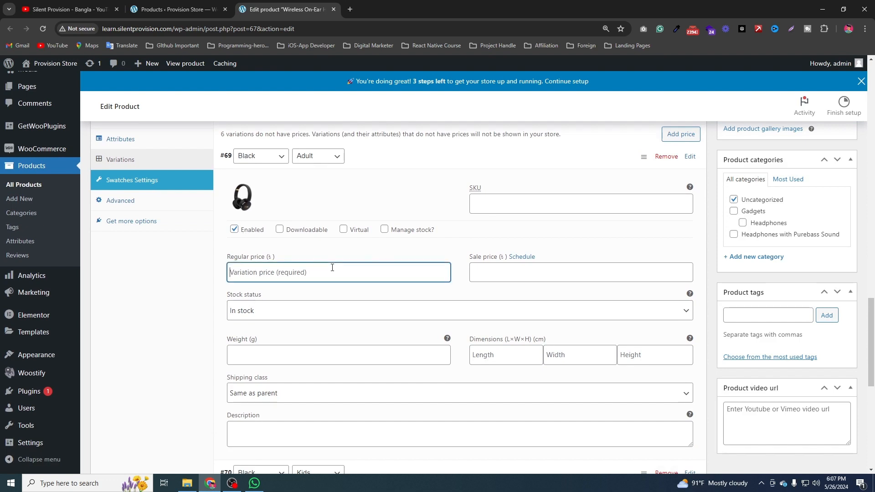
{"action": "type", "text": "250"}
{"action": "left_click", "coordinate": [554, 281]}
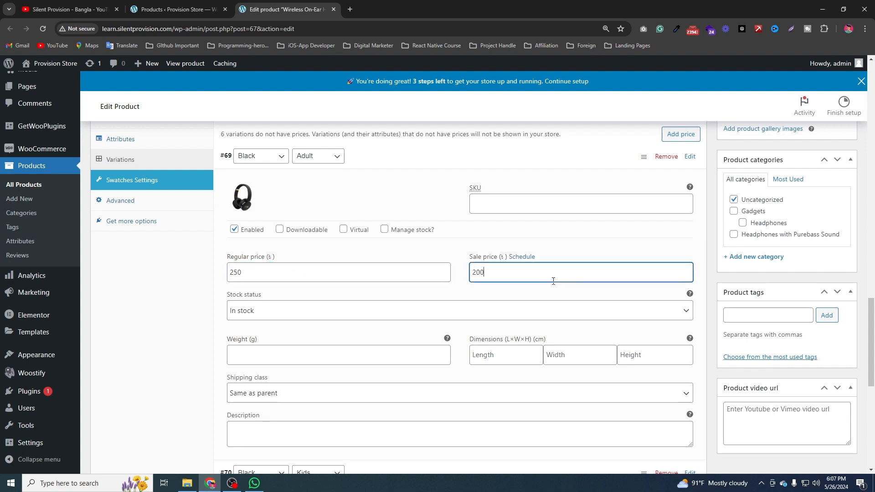
Set the Black, Adult variation's shipping class to Heaphone.
{"action": "scroll", "coordinate": [218, 319], "scroll_direction": "down", "scroll_amount": 2}
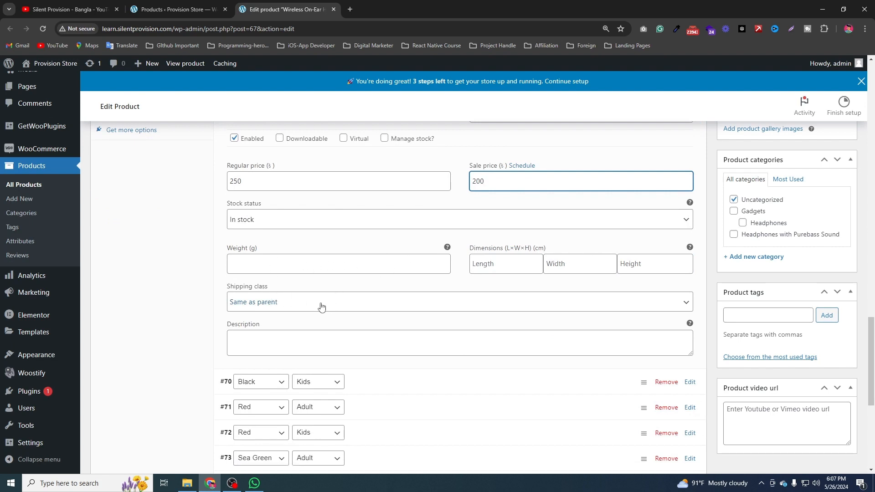
{"action": "scroll", "coordinate": [348, 286], "scroll_direction": "up", "scroll_amount": 3}
{"action": "scroll", "coordinate": [390, 201], "scroll_direction": "up", "scroll_amount": 2}
{"action": "scroll", "coordinate": [377, 265], "scroll_direction": "down", "scroll_amount": 7}
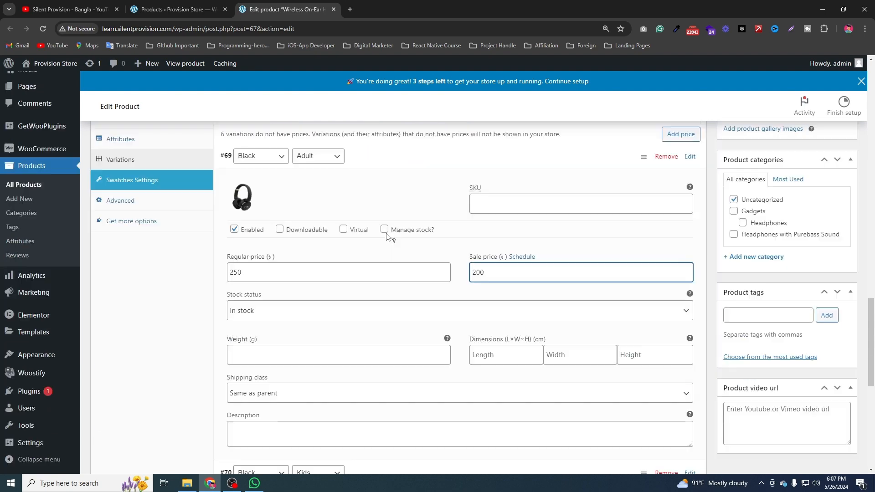
{"action": "scroll", "coordinate": [299, 304], "scroll_direction": "up", "scroll_amount": 2}
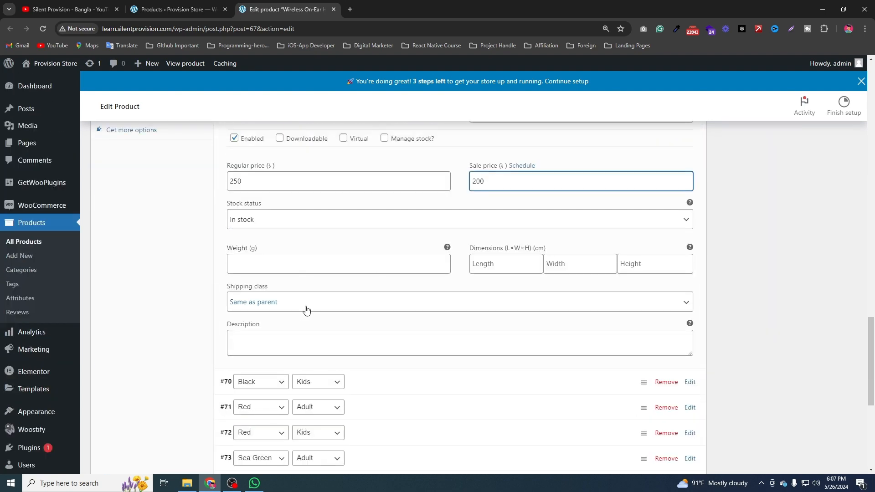
{"action": "left_click", "coordinate": [304, 310]}
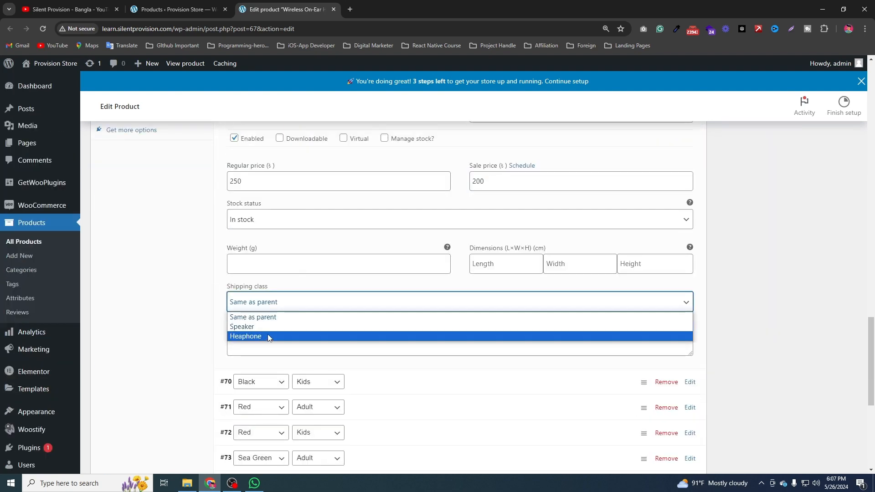
{"action": "left_click", "coordinate": [270, 336]}
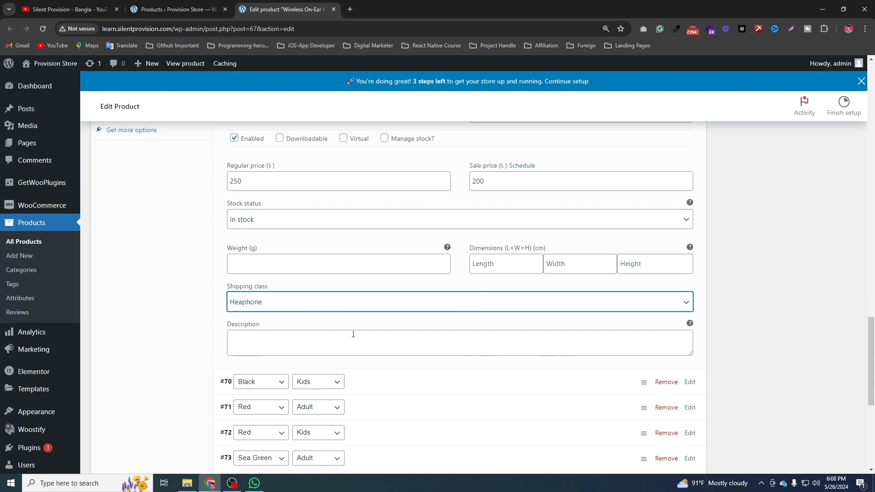
Set the Black, Adult variation's SKU to DW25as-AW, copy the SKU, and collapse the variation.
{"action": "scroll", "coordinate": [353, 334], "scroll_direction": "up", "scroll_amount": 3}
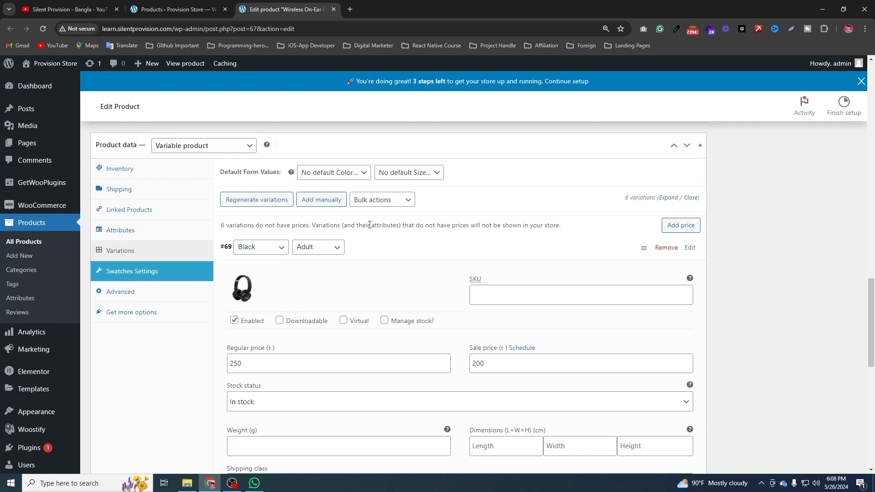
{"action": "scroll", "coordinate": [375, 220], "scroll_direction": "down", "scroll_amount": 4}
{"action": "scroll", "coordinate": [375, 220], "scroll_direction": "up", "scroll_amount": 3}
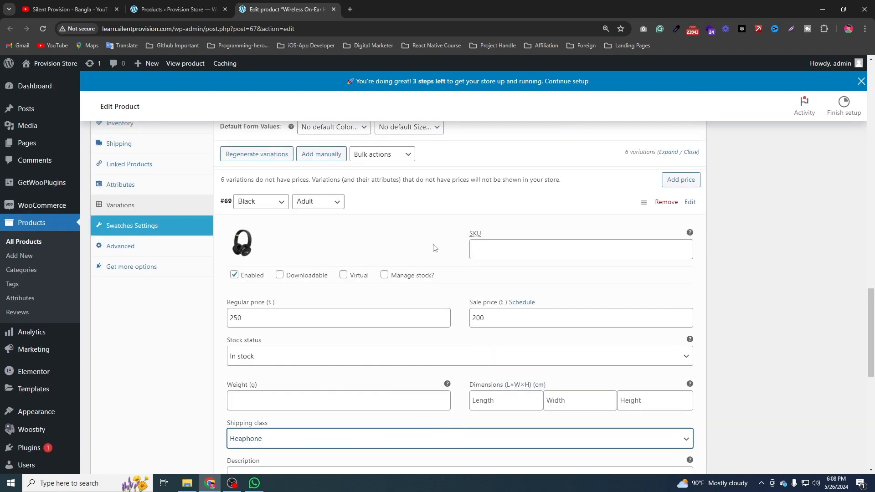
{"action": "left_click", "coordinate": [504, 246]}
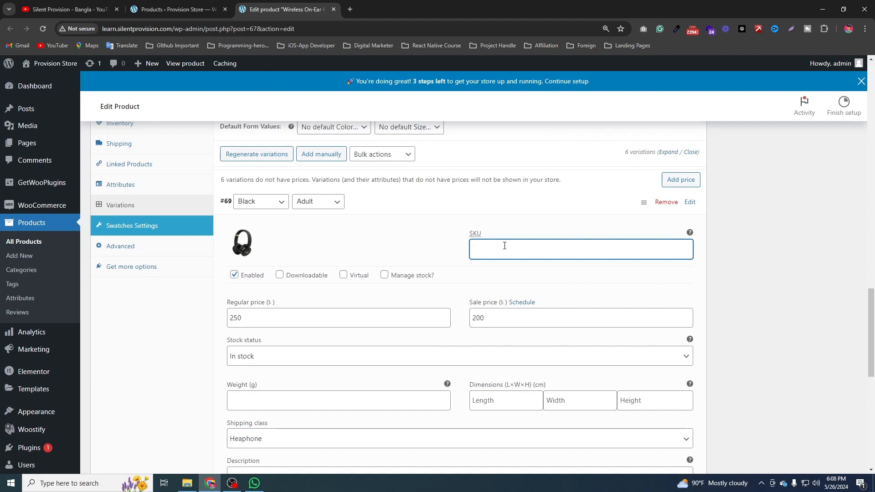
{"action": "scroll", "coordinate": [499, 248], "scroll_direction": "up", "scroll_amount": 15}
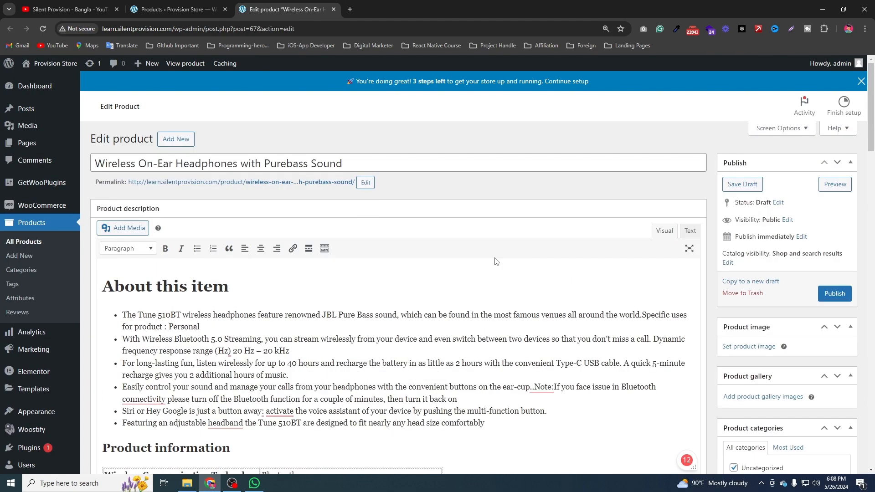
{"action": "scroll", "coordinate": [379, 208], "scroll_direction": "down", "scroll_amount": 15}
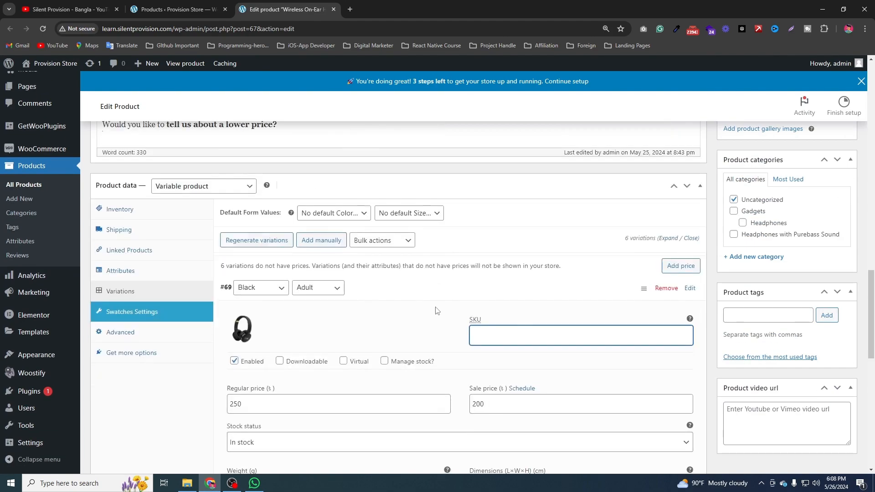
{"action": "scroll", "coordinate": [508, 283], "scroll_direction": "down", "scroll_amount": 4}
{"action": "scroll", "coordinate": [508, 283], "scroll_direction": "up", "scroll_amount": 2}
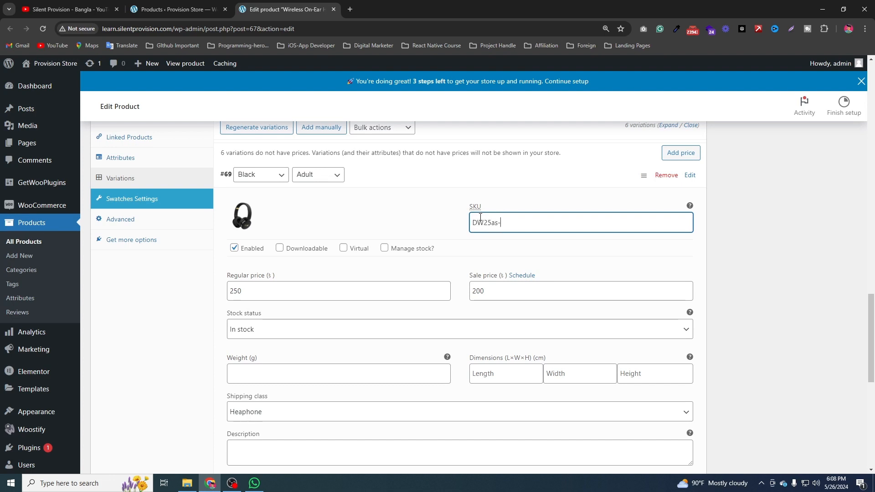
{"action": "key", "text": "ctrl+a"}
{"action": "key", "text": "ctrl+c"}
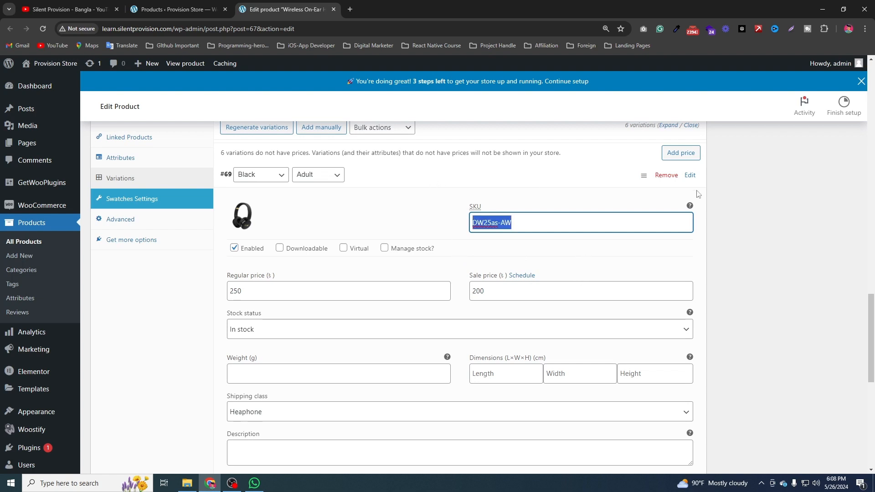
{"action": "left_click", "coordinate": [643, 176]}
{"action": "key", "text": "Escape"}
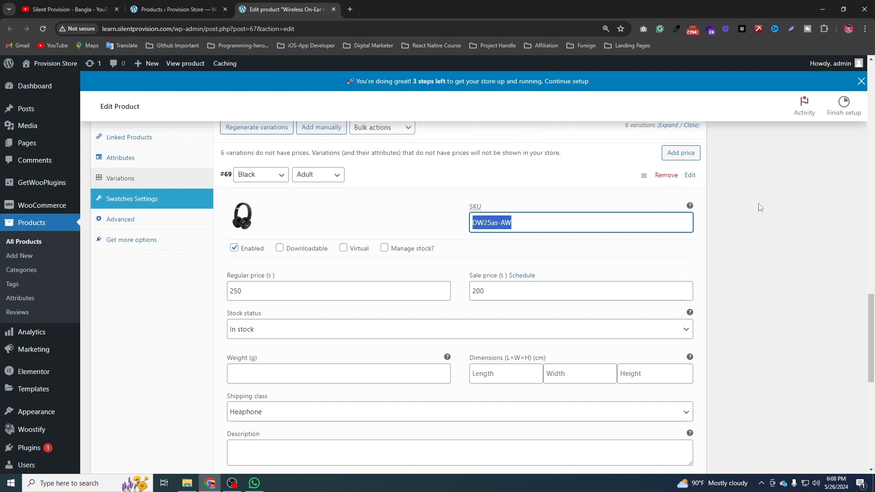
{"action": "left_click", "coordinate": [485, 172]}
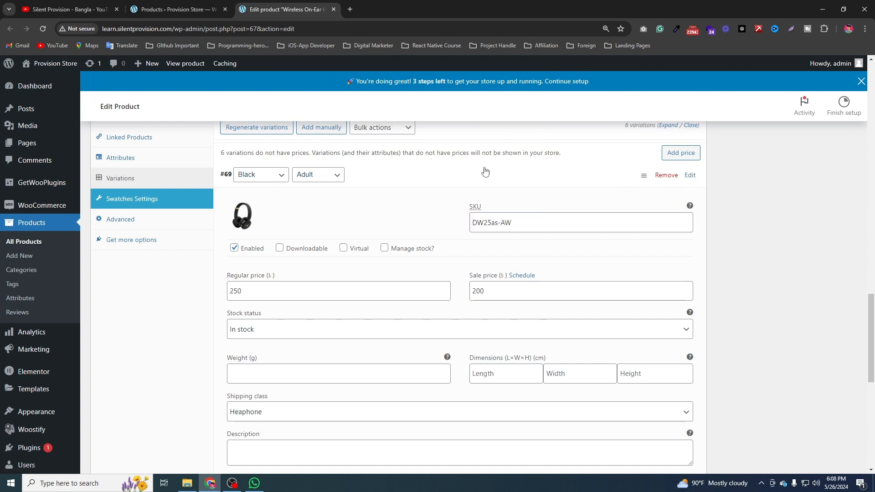
{"action": "left_click", "coordinate": [441, 169]}
{"action": "left_click", "coordinate": [438, 168]}
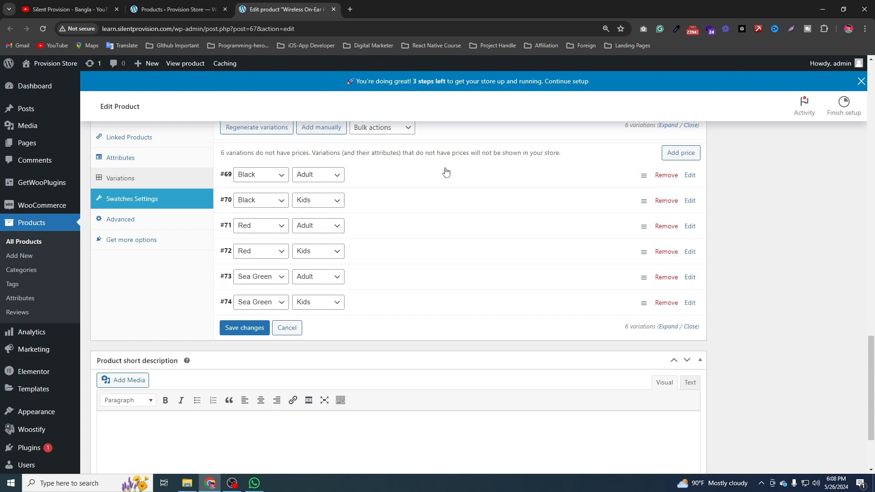
{"action": "left_click", "coordinate": [446, 172]}
{"action": "left_click", "coordinate": [446, 172]}
Open the Black, Kids variation and set Variable-Product-1-2 from the media library as its image.
{"action": "scroll", "coordinate": [380, 217], "scroll_direction": "up", "scroll_amount": 2}
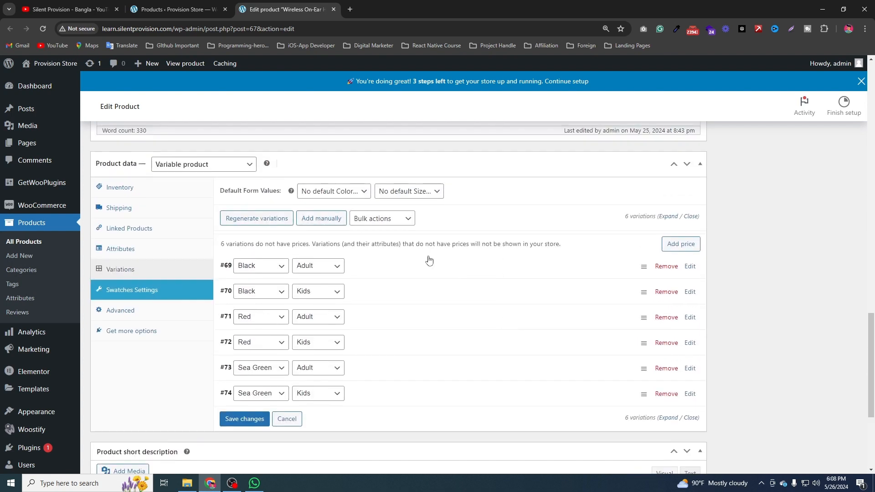
{"action": "left_click", "coordinate": [365, 299]}
{"action": "left_click", "coordinate": [242, 347]}
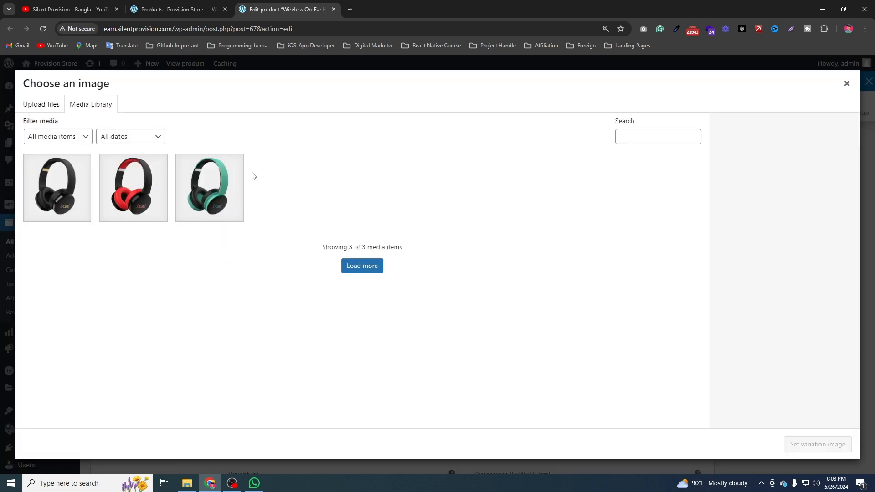
{"action": "left_click", "coordinate": [74, 199]}
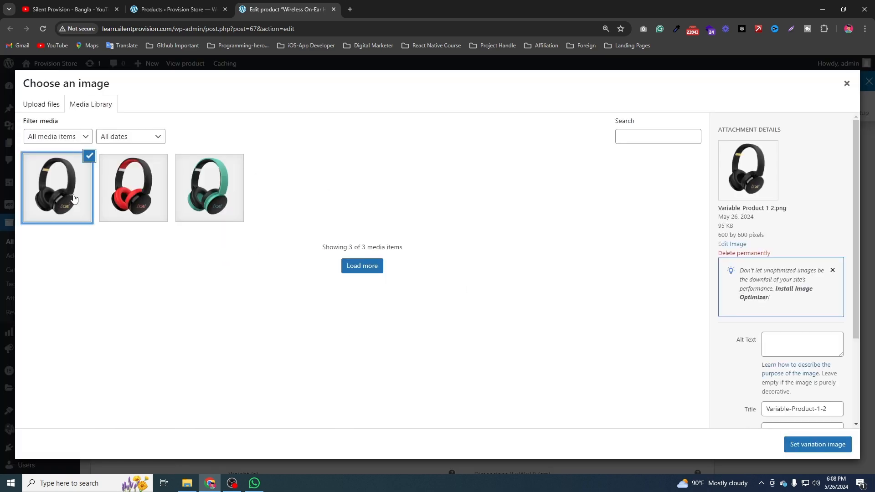
{"action": "left_click", "coordinate": [786, 445]}
Set the Black, Kids variation's SKU to DW25as-Aa.
{"action": "scroll", "coordinate": [292, 312], "scroll_direction": "down", "scroll_amount": 2}
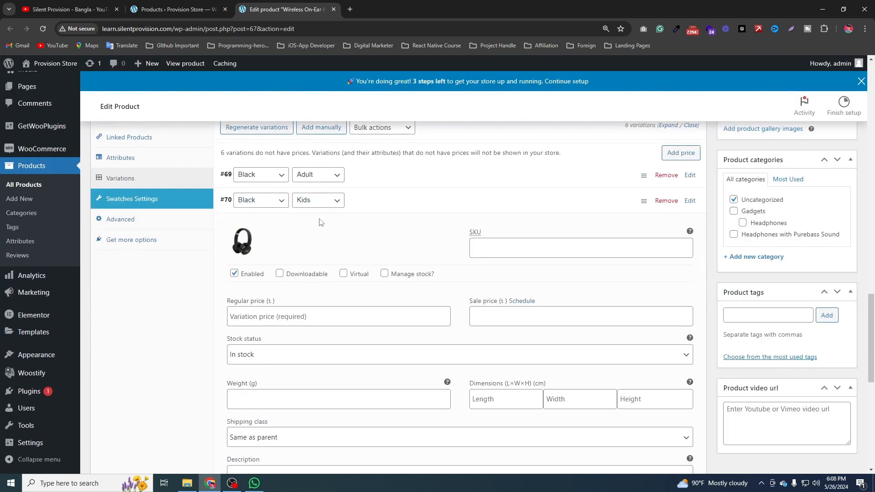
{"action": "left_click", "coordinate": [562, 243]}
{"action": "type", "text": "DW25as-AW"}
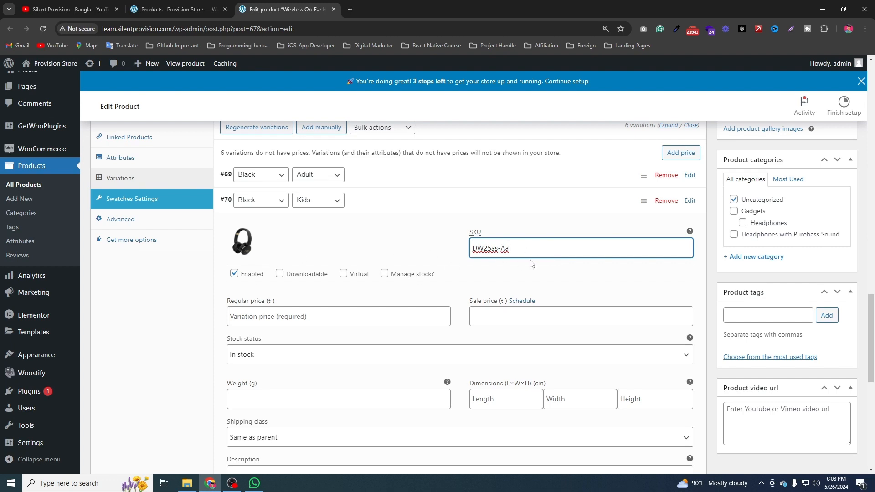
Set the Black, Kids variation's regular price to 230 and its sale price to 190, and collapse it.
{"action": "left_click", "coordinate": [289, 310]}
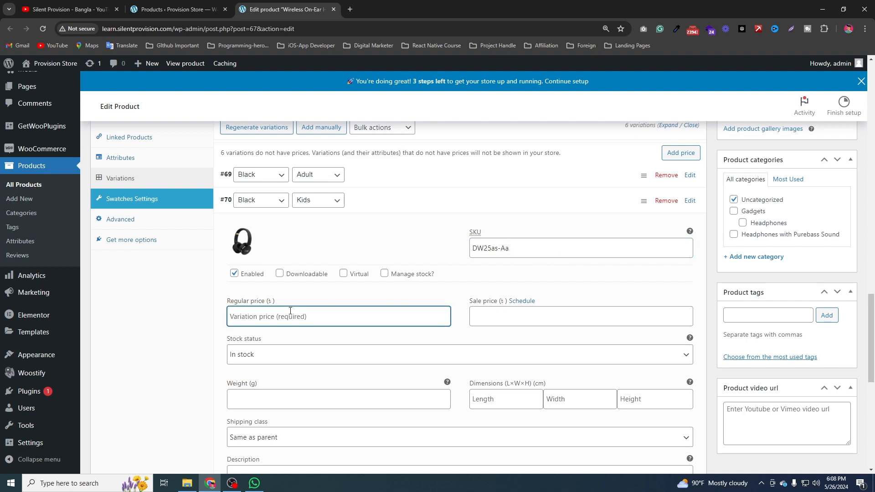
{"action": "type", "text": "250"}
{"action": "key", "text": "ctrl+a"}
{"action": "type", "text": "2"}
{"action": "left_click", "coordinate": [548, 320]}
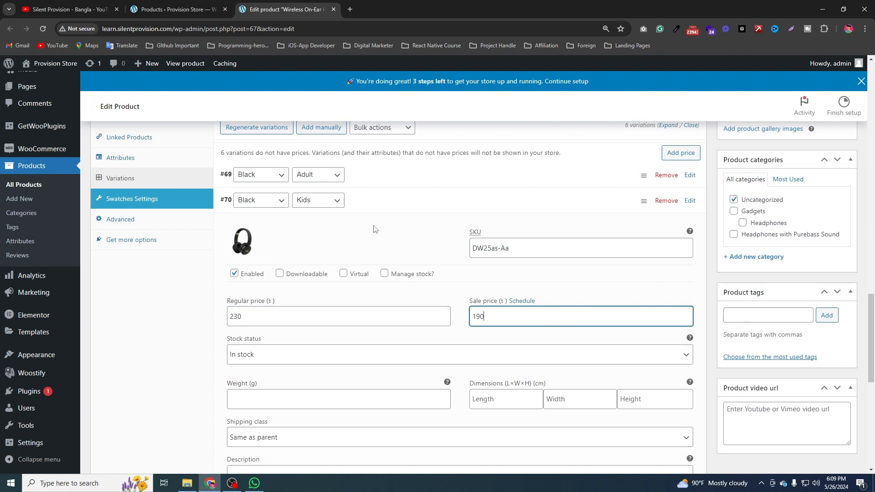
{"action": "left_click", "coordinate": [396, 203]}
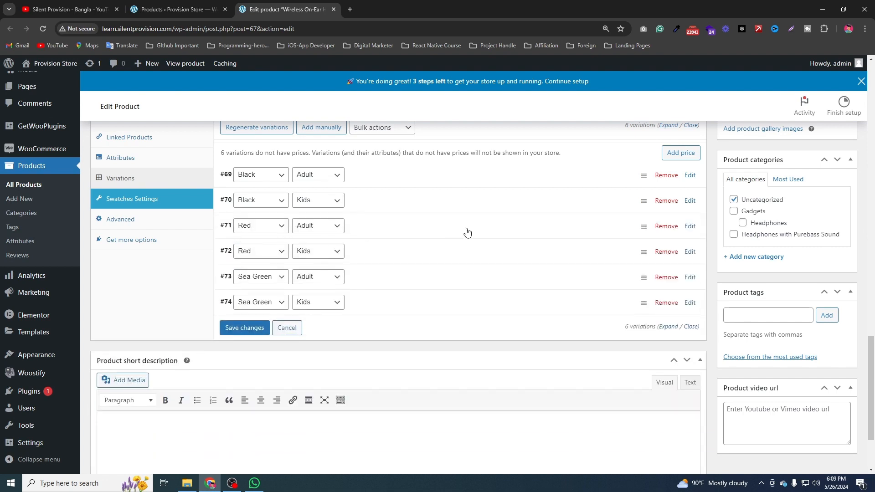
Open the Red, Adult variation and set the red headphone picture from the media library as its image.
{"action": "left_click", "coordinate": [424, 228]}
{"action": "scroll", "coordinate": [211, 246], "scroll_direction": "down", "scroll_amount": 2}
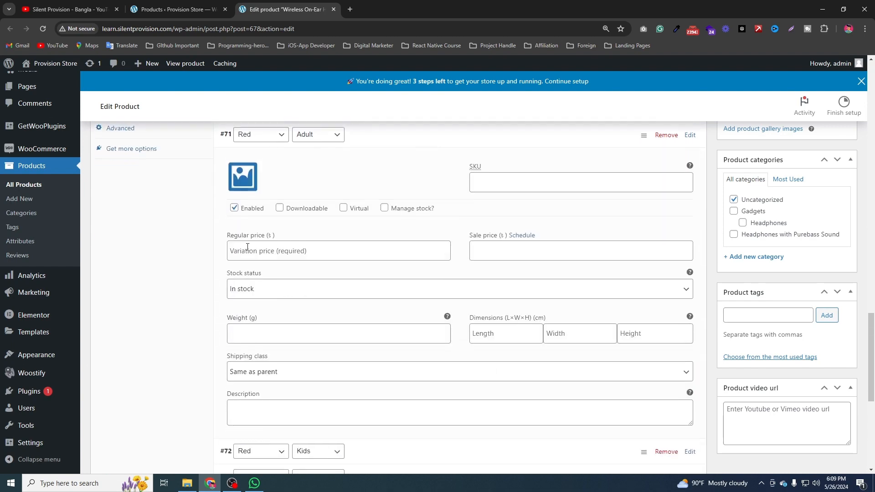
{"action": "scroll", "coordinate": [242, 208], "scroll_direction": "up", "scroll_amount": 1}
{"action": "left_click", "coordinate": [240, 233]}
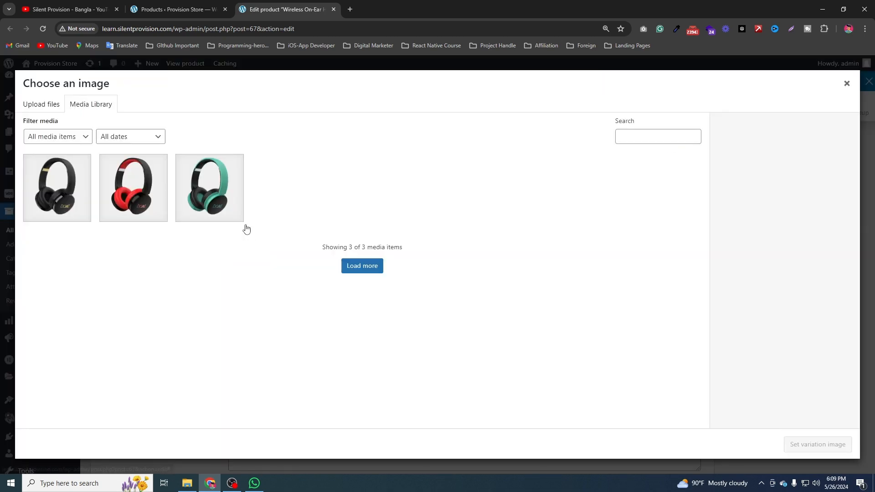
{"action": "left_click", "coordinate": [145, 186]}
{"action": "left_click", "coordinate": [817, 444]}
Set the Red, Adult variation's SKU to DW25as-sa, reusing the copied SKU as its base.
{"action": "left_click", "coordinate": [510, 231]}
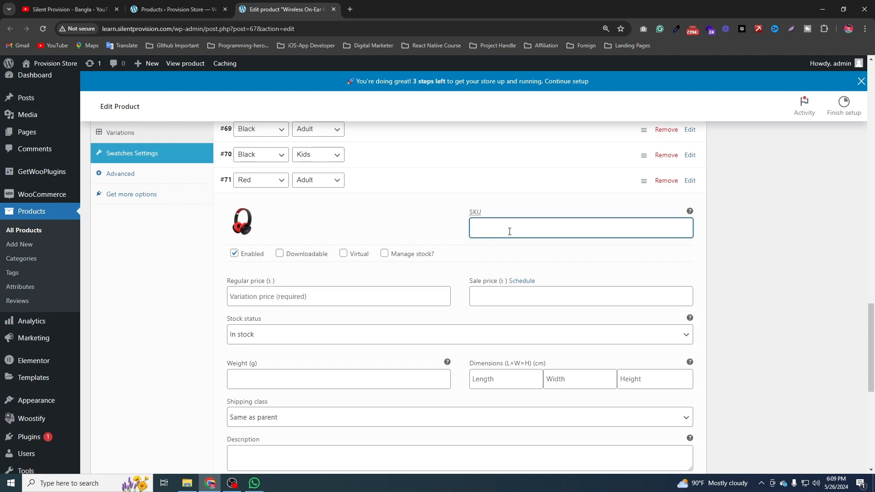
{"action": "key", "text": "ctrl+v"}
{"action": "double_click", "coordinate": [503, 226]}
{"action": "type", "text": "sa"}
Set the Red, Adult variation's regular price to 450 and its sale price to 320.
{"action": "left_click", "coordinate": [348, 294]}
{"action": "type", "text": "450"}
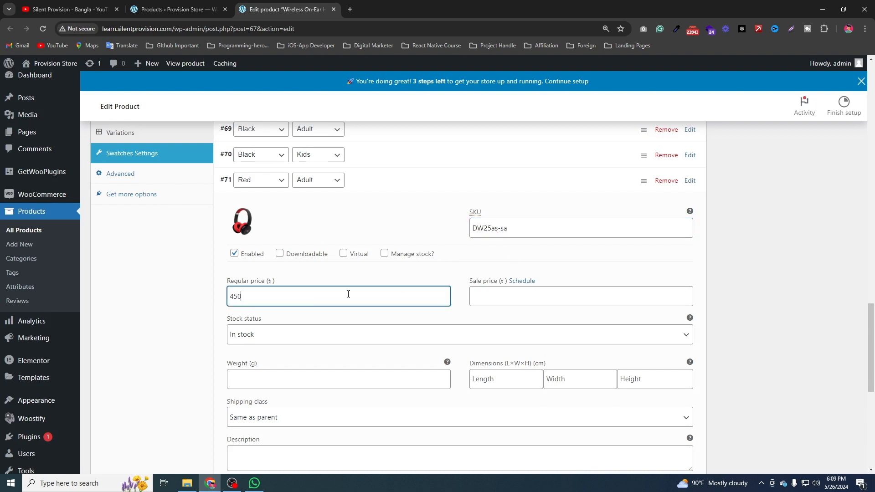
{"action": "left_click", "coordinate": [487, 302]}
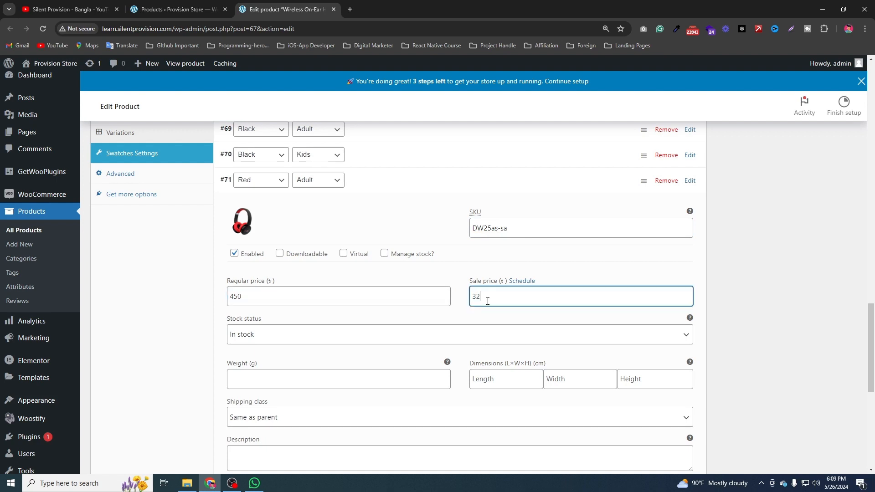
{"action": "left_click", "coordinate": [413, 182]}
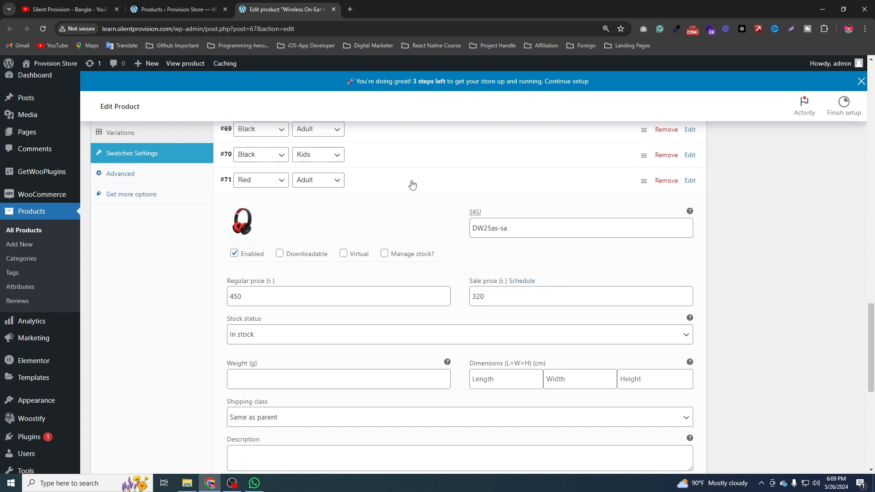
{"action": "left_click", "coordinate": [412, 182]}
Reopen the Black, Kids variation, set its shipping class to Heaphone, and collapse it.
{"action": "scroll", "coordinate": [413, 183], "scroll_direction": "down", "scroll_amount": 2}
{"action": "scroll", "coordinate": [328, 337], "scroll_direction": "down", "scroll_amount": 1}
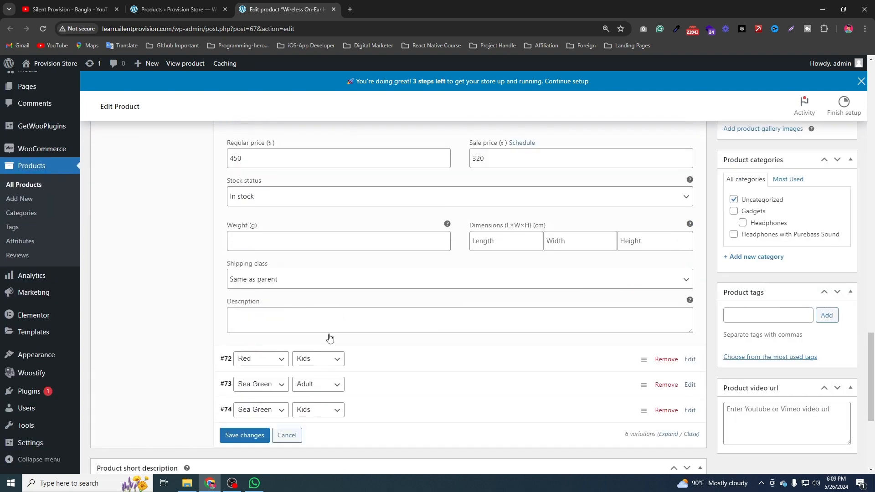
{"action": "scroll", "coordinate": [334, 334], "scroll_direction": "up", "scroll_amount": 4}
{"action": "scroll", "coordinate": [310, 312], "scroll_direction": "down", "scroll_amount": 2}
{"action": "scroll", "coordinate": [312, 311], "scroll_direction": "up", "scroll_amount": 2}
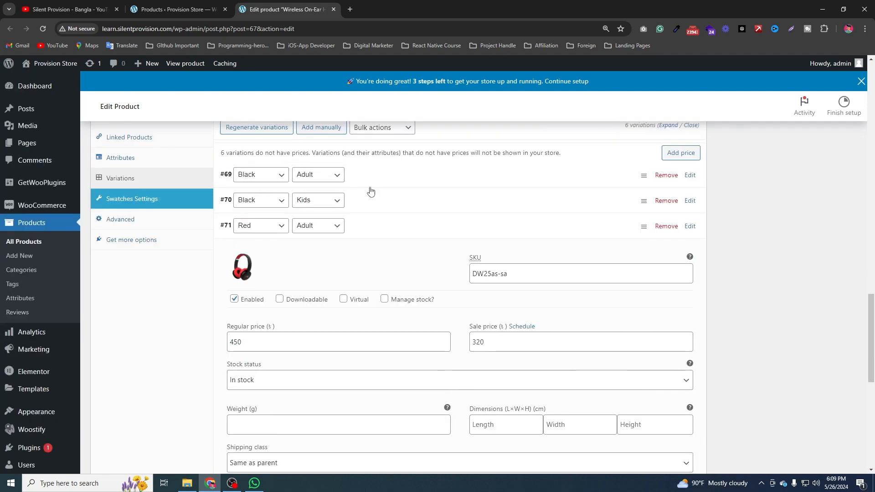
{"action": "left_click", "coordinate": [369, 205]}
{"action": "scroll", "coordinate": [363, 307], "scroll_direction": "down", "scroll_amount": 4}
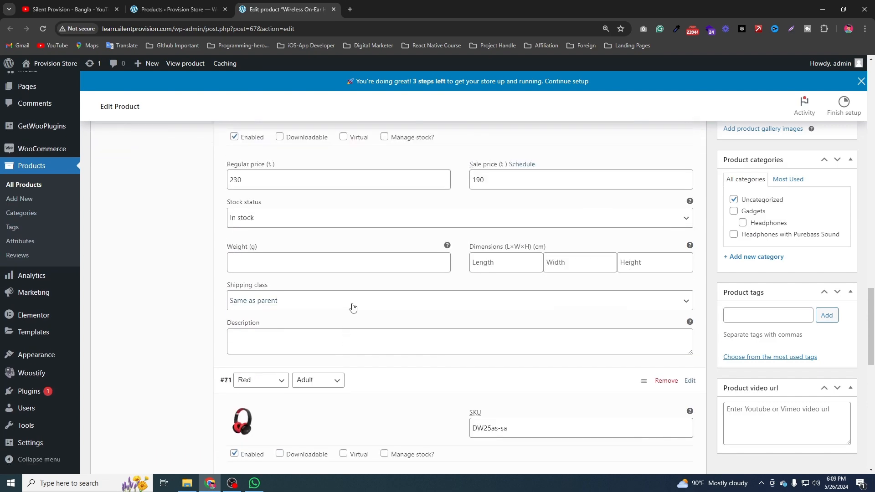
{"action": "left_click", "coordinate": [351, 304]}
{"action": "left_click", "coordinate": [331, 335]}
{"action": "scroll", "coordinate": [332, 328], "scroll_direction": "up", "scroll_amount": 4}
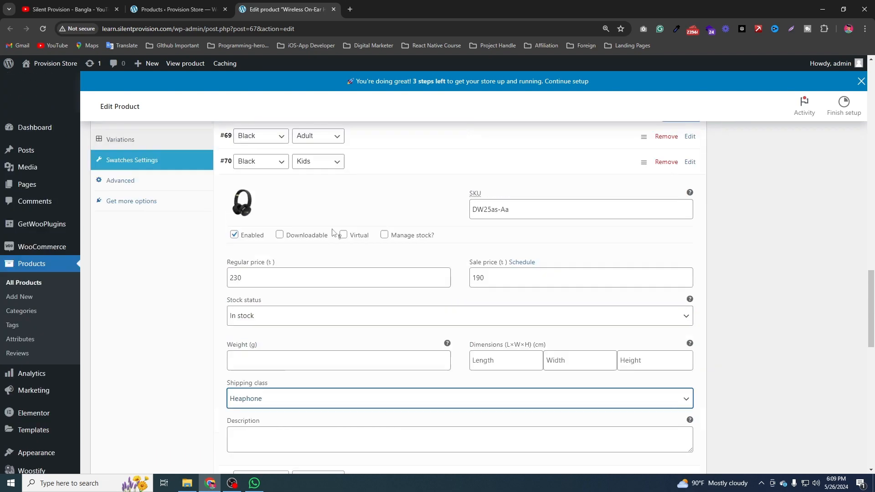
{"action": "left_click", "coordinate": [416, 246]}
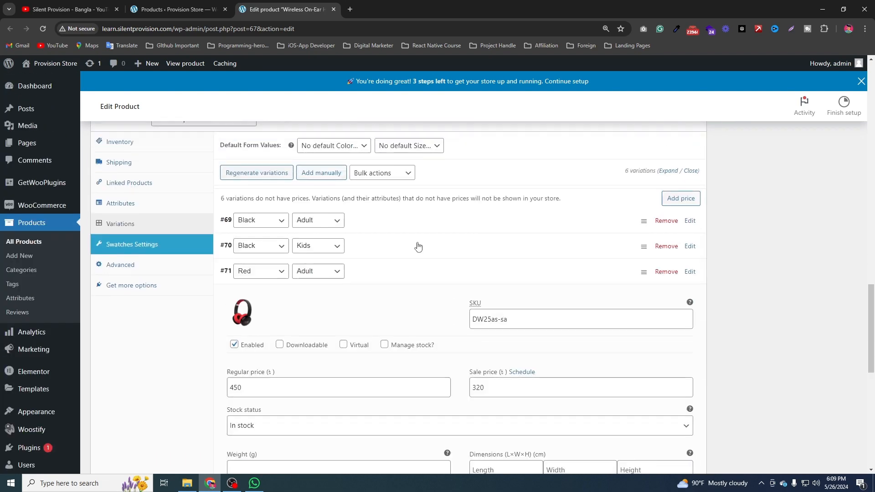
Collapse the Red, Adult variation and set Variable-Product-1-1 as the Red, Kids variation's image.
{"action": "left_click", "coordinate": [423, 279]}
{"action": "left_click", "coordinate": [384, 296]}
{"action": "left_click", "coordinate": [245, 341]}
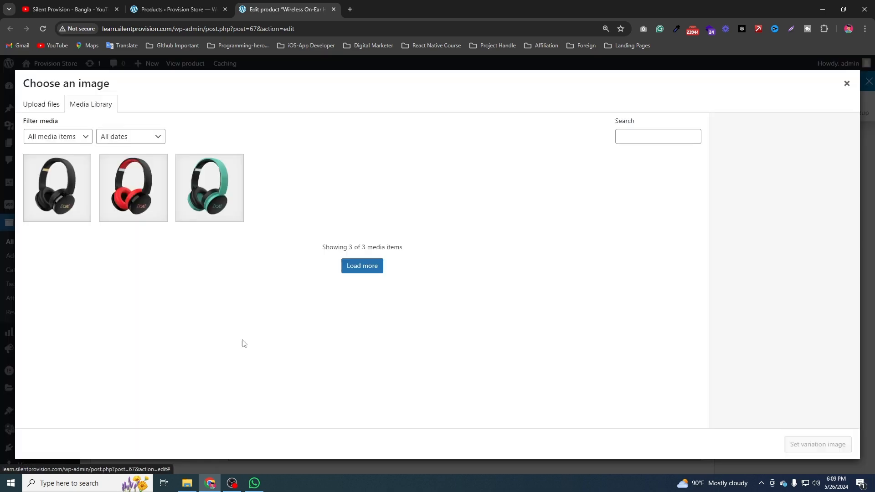
{"action": "left_click", "coordinate": [144, 201]}
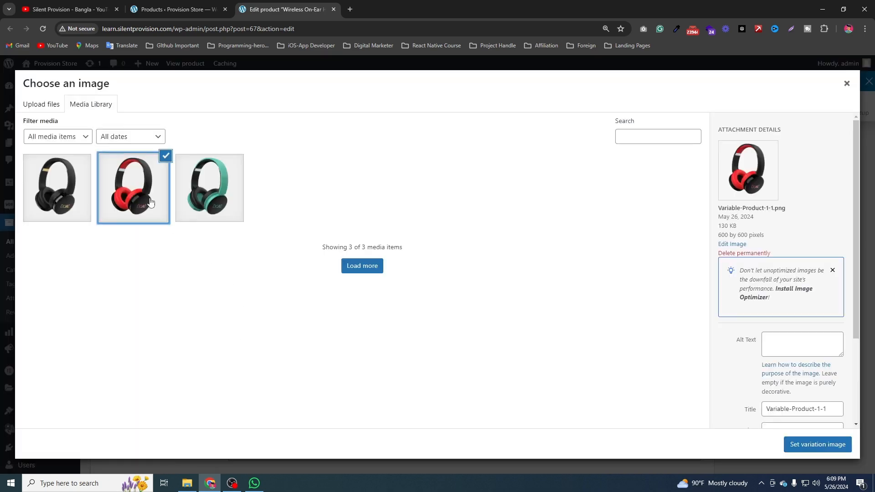
{"action": "left_click", "coordinate": [817, 445]}
Set the Red, Kids variation's regular price to 550 and its sale price to 300, and collapse it.
{"action": "scroll", "coordinate": [319, 319], "scroll_direction": "down", "scroll_amount": 2}
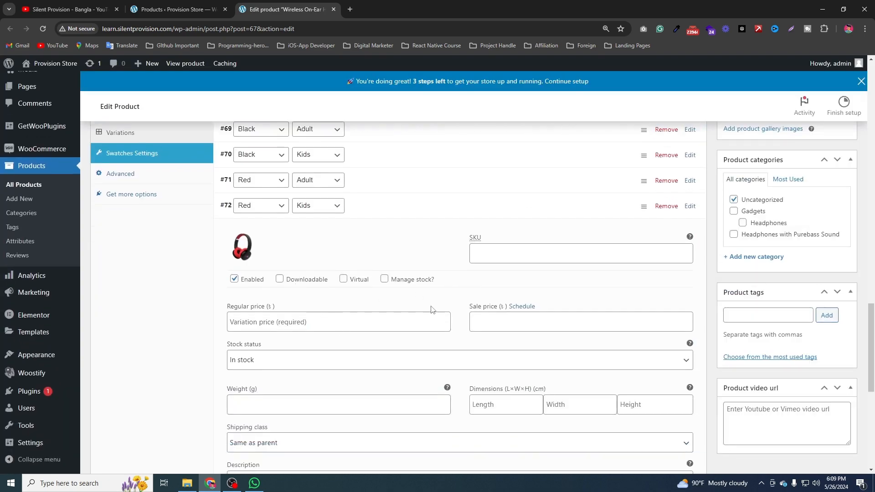
{"action": "left_click", "coordinate": [396, 317]}
{"action": "type", "text": "550"}
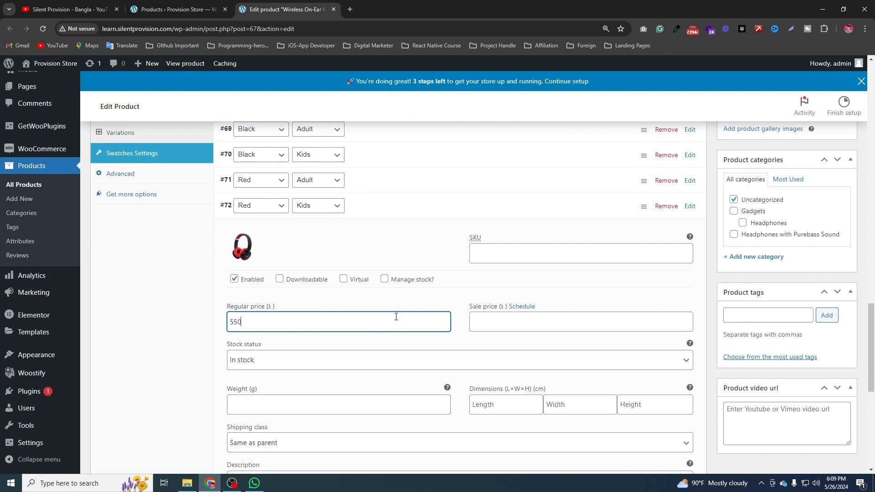
{"action": "left_click", "coordinate": [493, 321]}
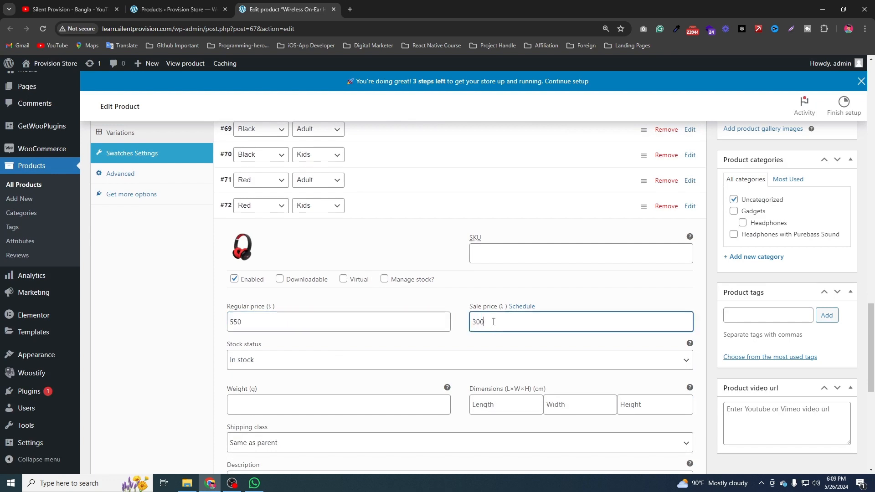
{"action": "type", "text": "300"}
{"action": "left_click", "coordinate": [385, 206]}
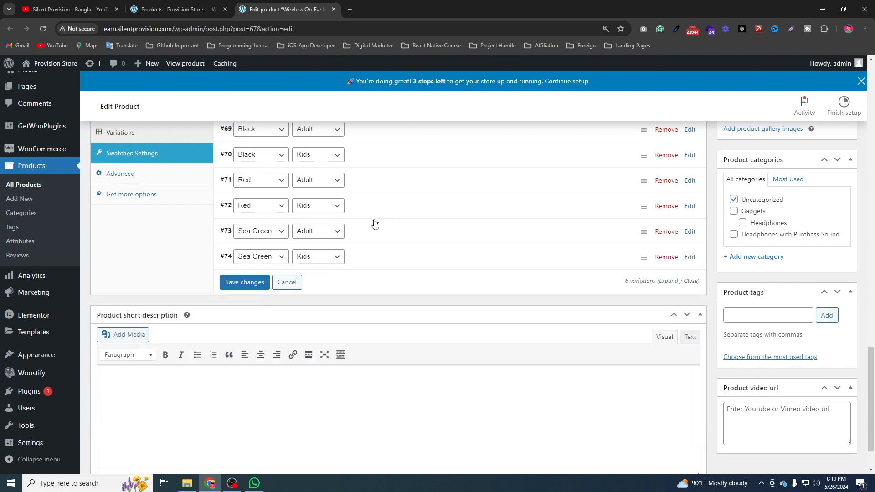
Set Variable-Product-1 as the Sea Green, Adult variation's image and enter DW25as-wse as its SKU.
{"action": "left_click", "coordinate": [414, 234]}
{"action": "left_click", "coordinate": [241, 284]}
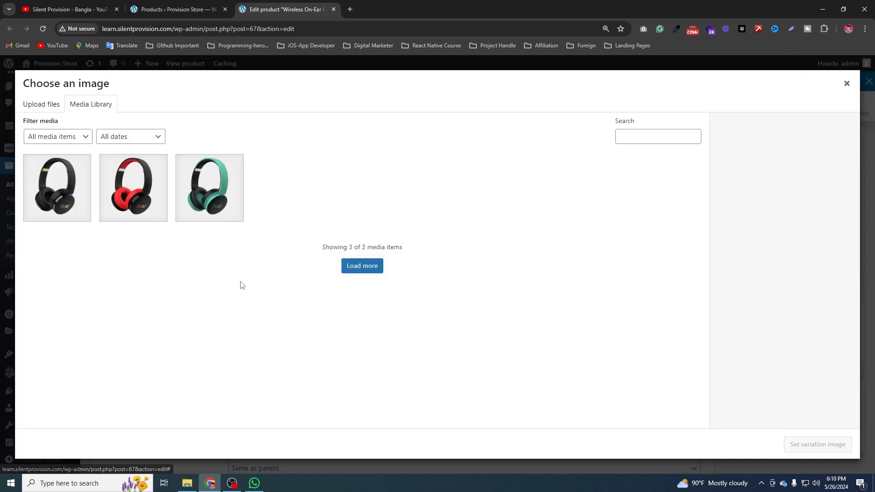
{"action": "left_click", "coordinate": [210, 188]}
{"action": "left_click", "coordinate": [817, 444]}
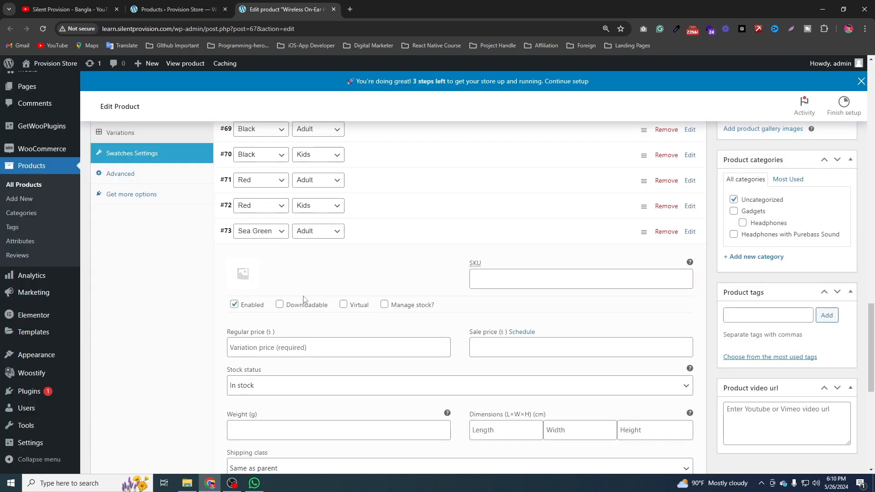
{"action": "left_click", "coordinate": [563, 283]}
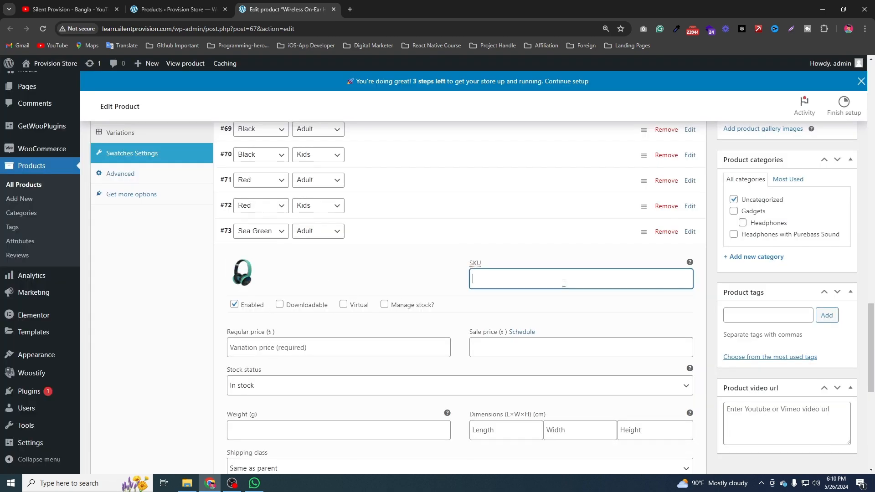
{"action": "type", "text": "DW25as-AW"}
Set the Sea Green, Adult variation's regular price to 450 and its sale price to 290, and collapse it.
{"action": "left_click", "coordinate": [332, 349]}
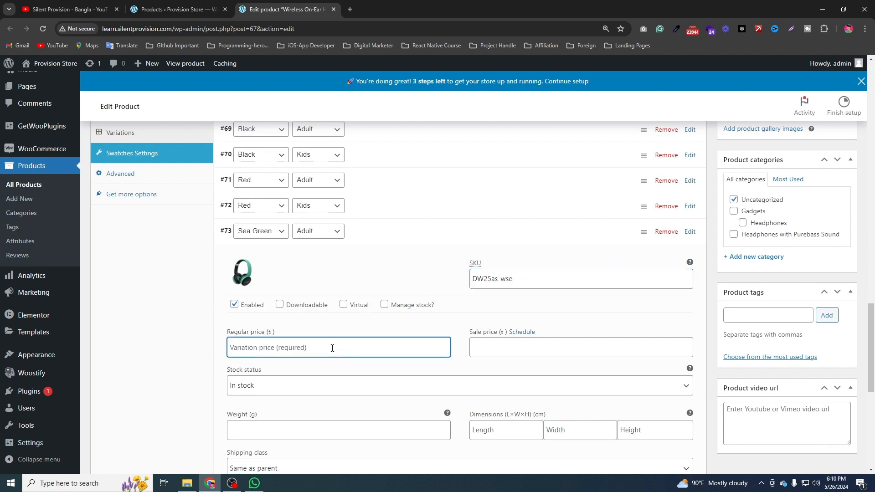
{"action": "type", "text": "450"}
{"action": "left_click", "coordinate": [575, 343]}
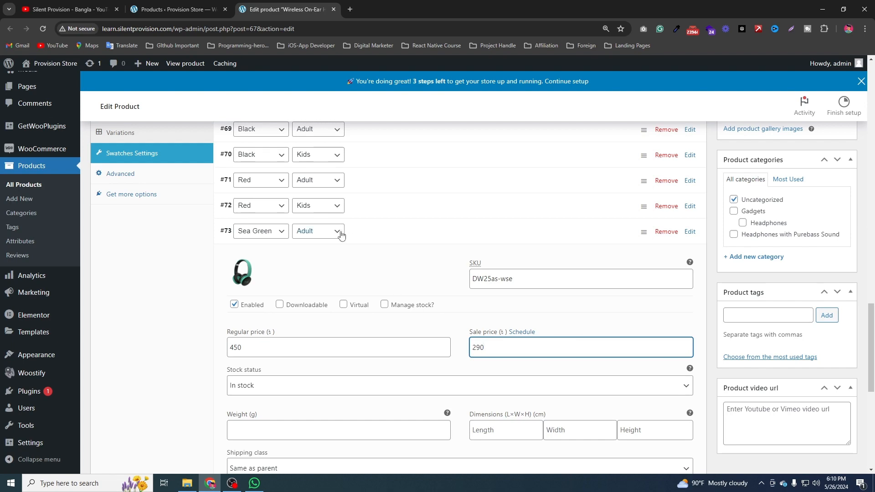
{"action": "left_click", "coordinate": [390, 234]}
Set Variable-Product-1 as the Sea Green, Kids variation's image, with a regular price of 720 and a sale price of 450.
{"action": "left_click", "coordinate": [392, 213]}
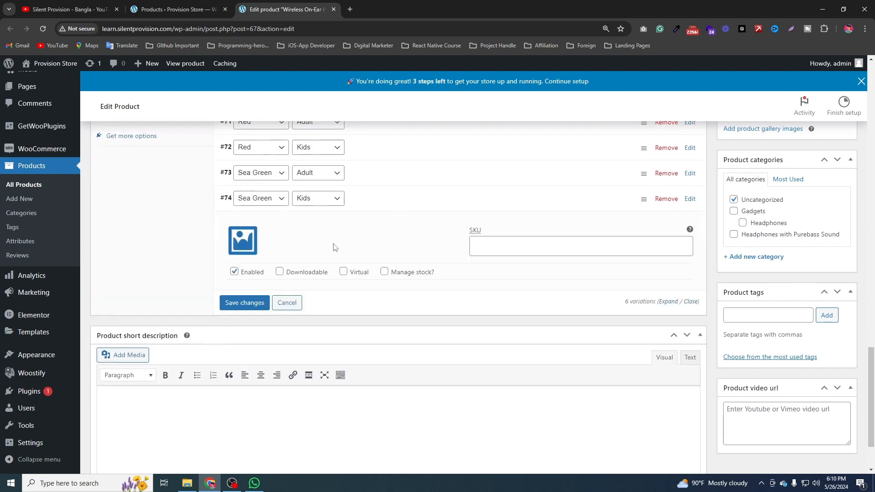
{"action": "left_click", "coordinate": [242, 241]}
{"action": "left_click", "coordinate": [226, 209]}
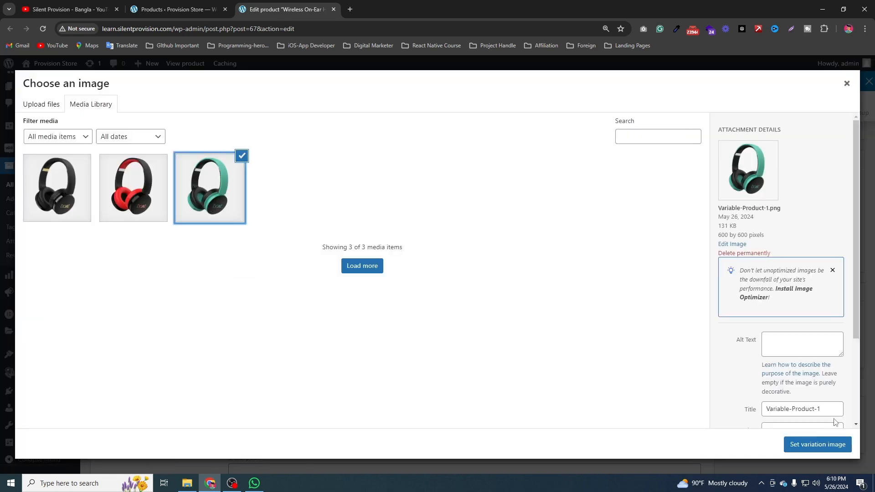
{"action": "left_click", "coordinate": [834, 444]}
{"action": "left_click", "coordinate": [320, 318]}
{"action": "type", "text": "720"}
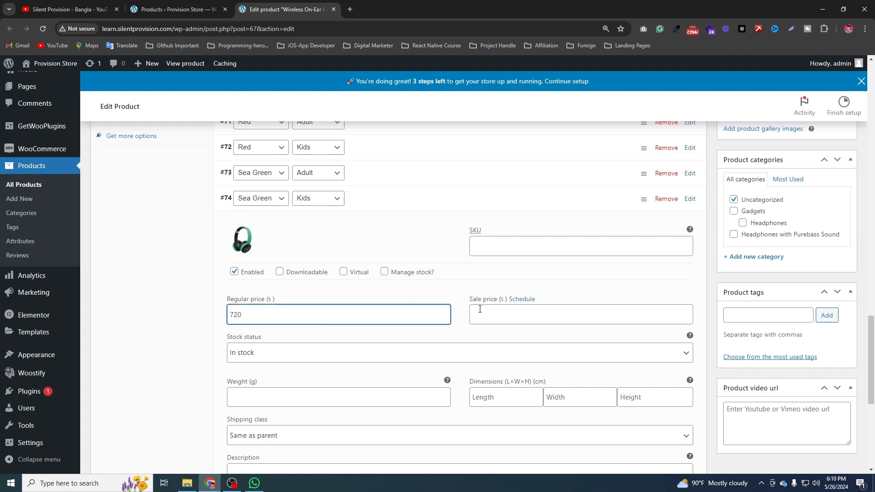
{"action": "left_click", "coordinate": [480, 309]}
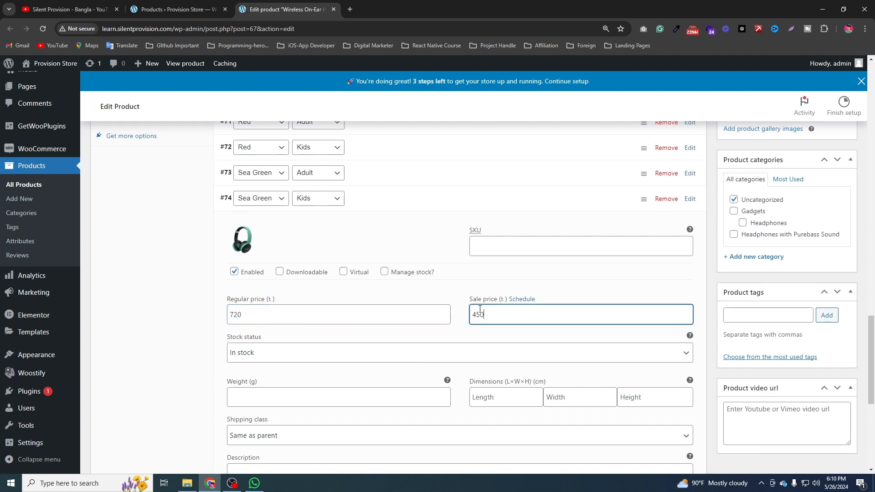
Enter DW25as-sageg as the Sea Green, Kids variation's SKU and collapse the variation.
{"action": "left_click", "coordinate": [553, 249]}
{"action": "type", "text": "DW25as-AW"}
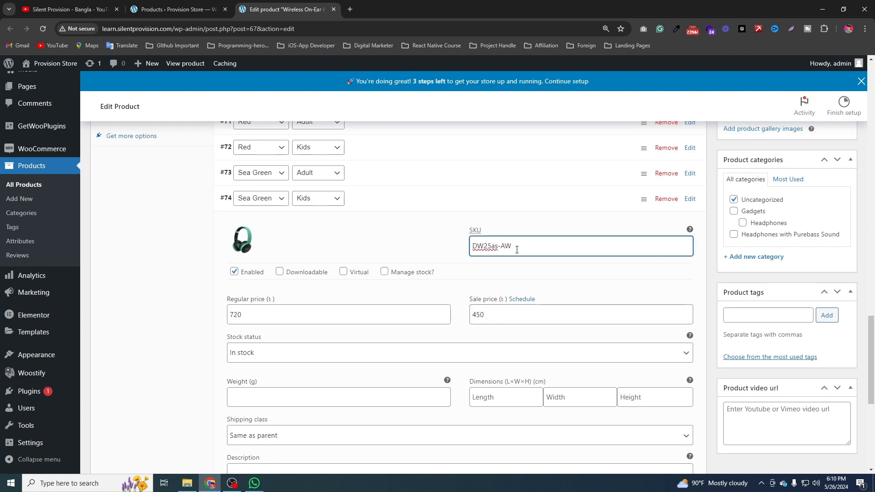
{"action": "left_click_drag", "start_coordinate": [502, 249], "coordinate": [521, 250]}
{"action": "type", "text": "sageg"}
{"action": "scroll", "coordinate": [367, 328], "scroll_direction": "down", "scroll_amount": 3}
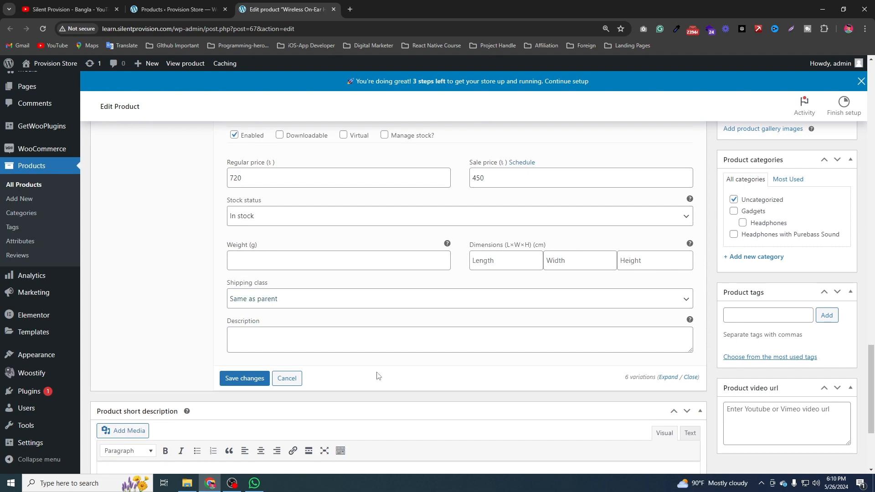
{"action": "scroll", "coordinate": [410, 296], "scroll_direction": "up", "scroll_amount": 4}
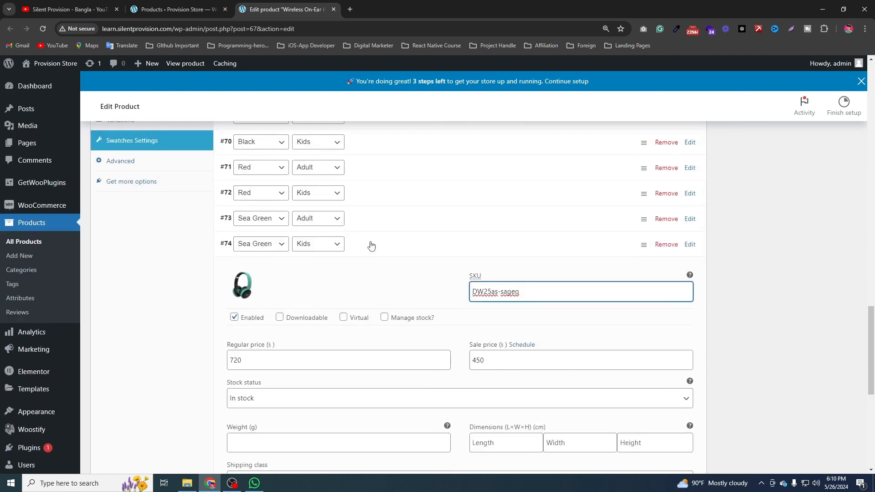
{"action": "left_click", "coordinate": [371, 245]}
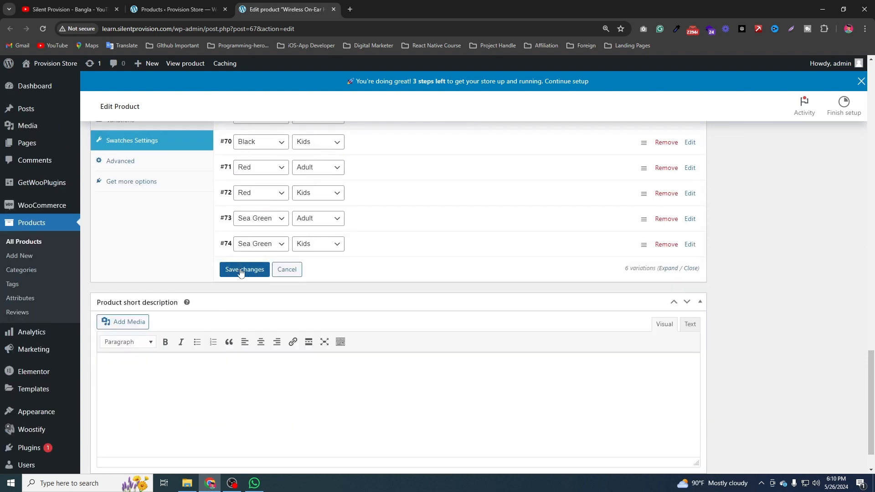
Open the JBL Tune 510BT product from the products list for editing in a separate browser tab.
{"action": "scroll", "coordinate": [638, 357], "scroll_direction": "down", "scroll_amount": 1}
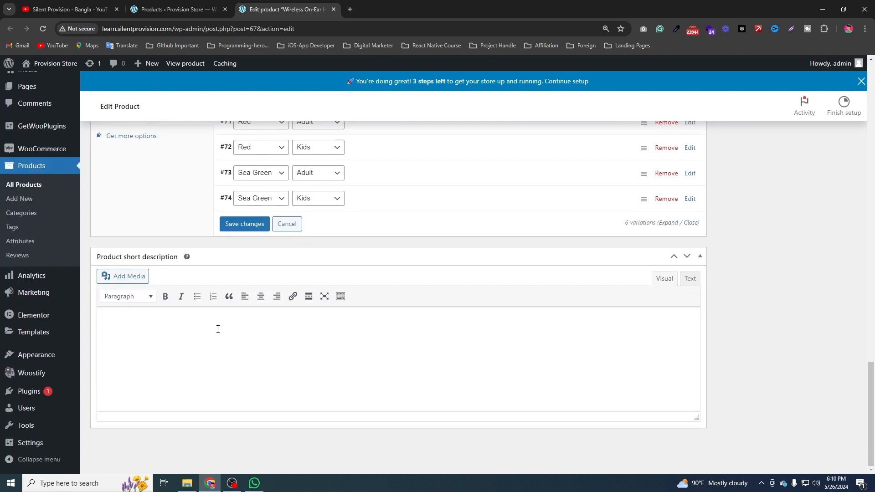
{"action": "scroll", "coordinate": [169, 85], "scroll_direction": "up", "scroll_amount": 1}
{"action": "left_click", "coordinate": [196, 9]}
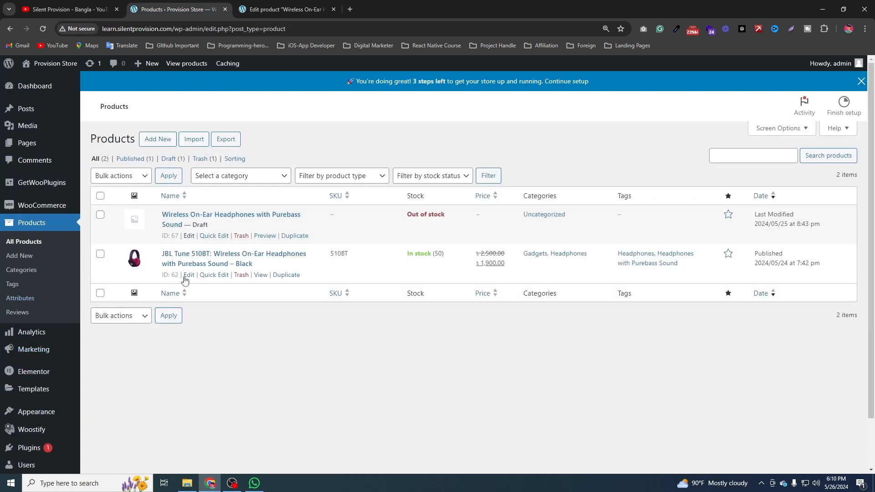
{"action": "middle_click", "coordinate": [190, 276]}
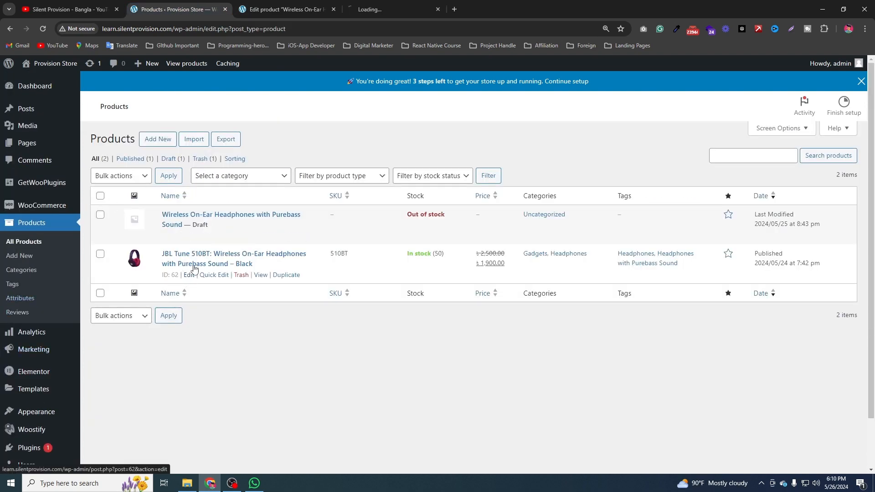
{"action": "left_click", "coordinate": [412, 4]}
Return to the variable headphone product and set its default form values to Sea Green and Adult.
{"action": "left_click", "coordinate": [283, 9]}
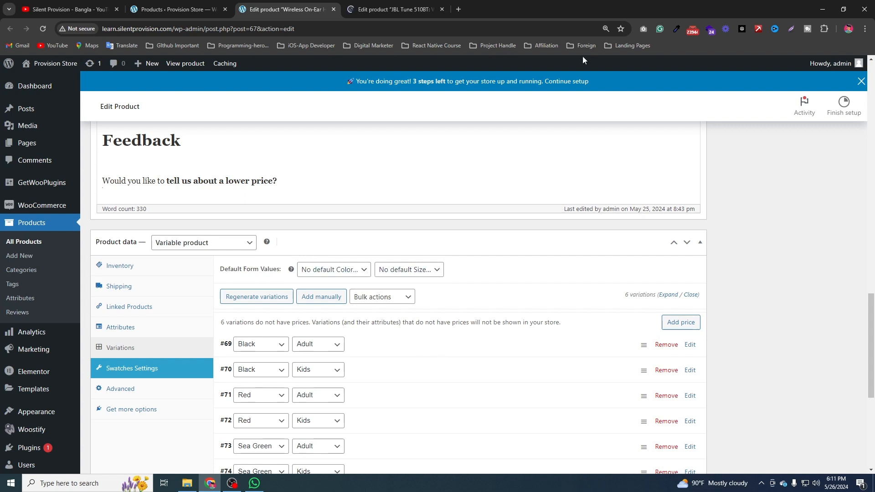
{"action": "left_click", "coordinate": [362, 268]}
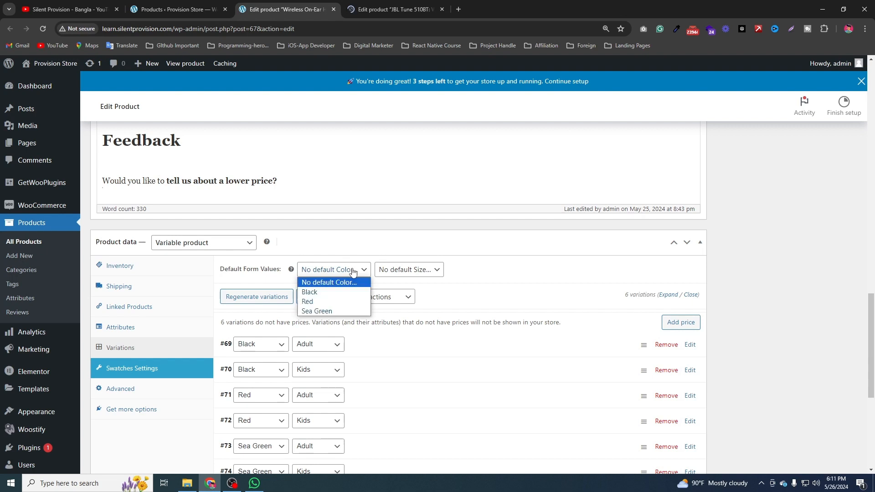
{"action": "left_click", "coordinate": [316, 311]}
{"action": "left_click", "coordinate": [401, 270]}
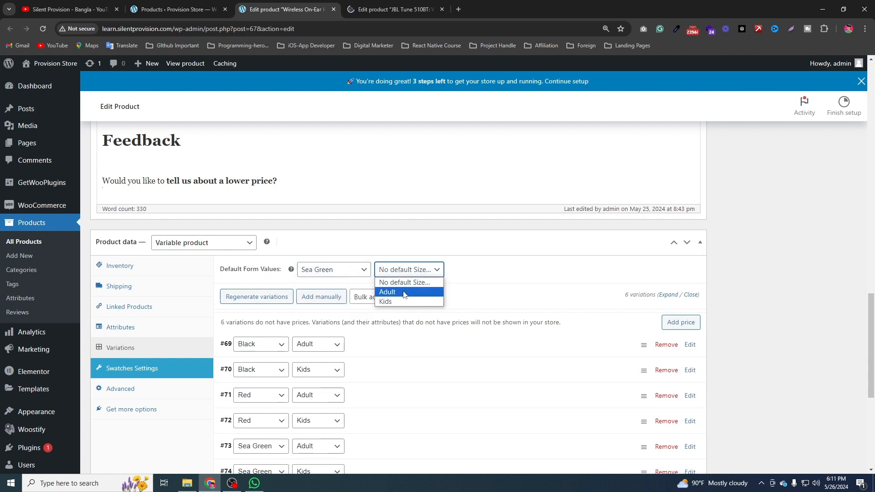
{"action": "left_click", "coordinate": [403, 293]}
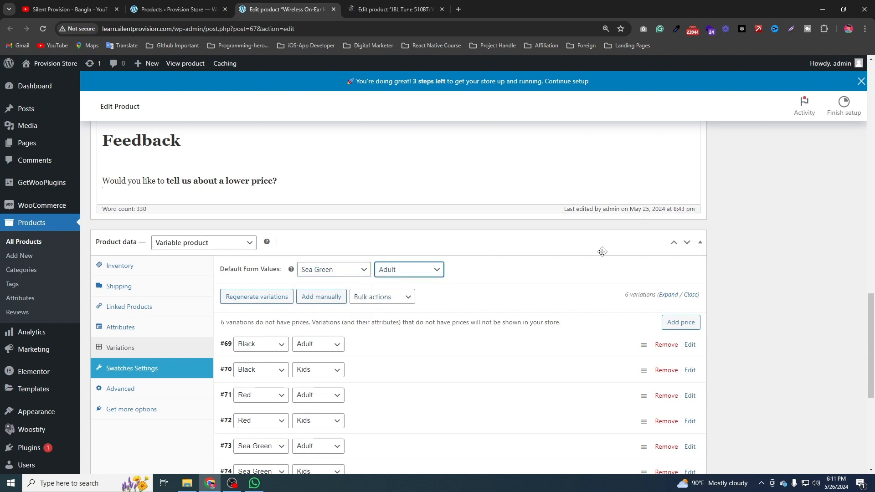
Copy the JBL Tune 510BT product's whole short description and return to the variable product's short description.
{"action": "key", "text": "ctrl+Tab"}
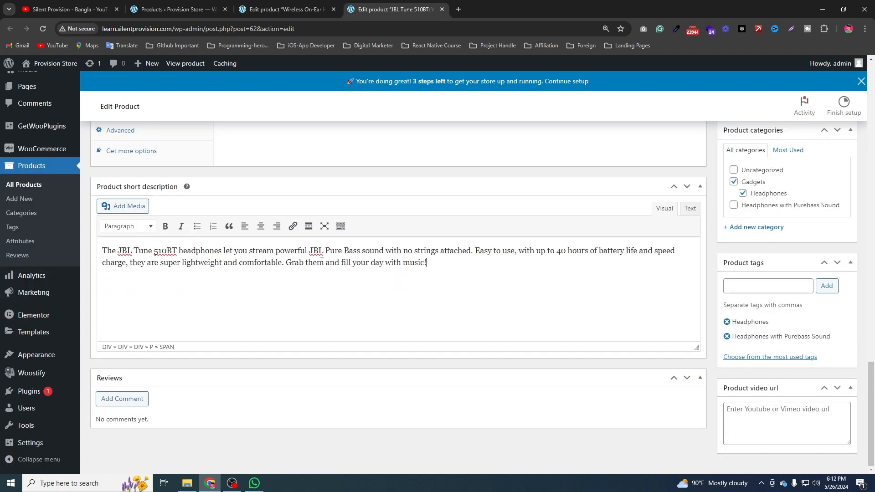
{"action": "triple_click", "coordinate": [297, 253]}
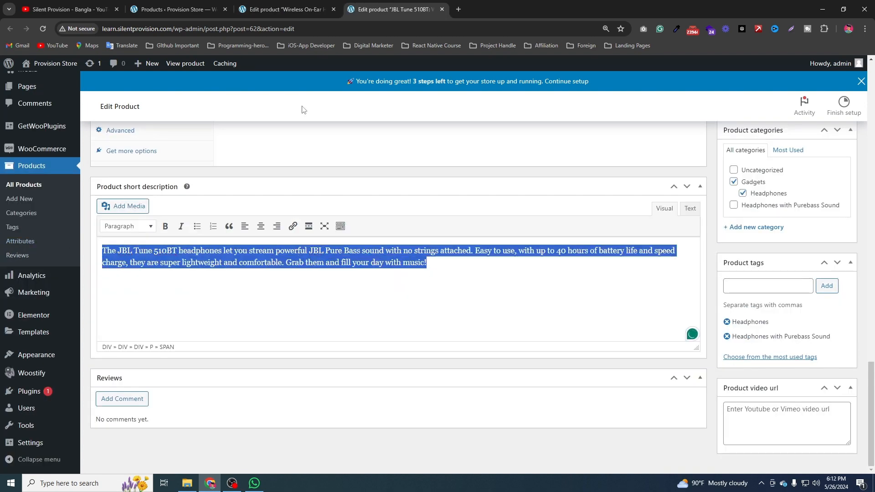
{"action": "key", "text": "ctrl+shift+Tab"}
{"action": "scroll", "coordinate": [273, 350], "scroll_direction": "down", "scroll_amount": 5}
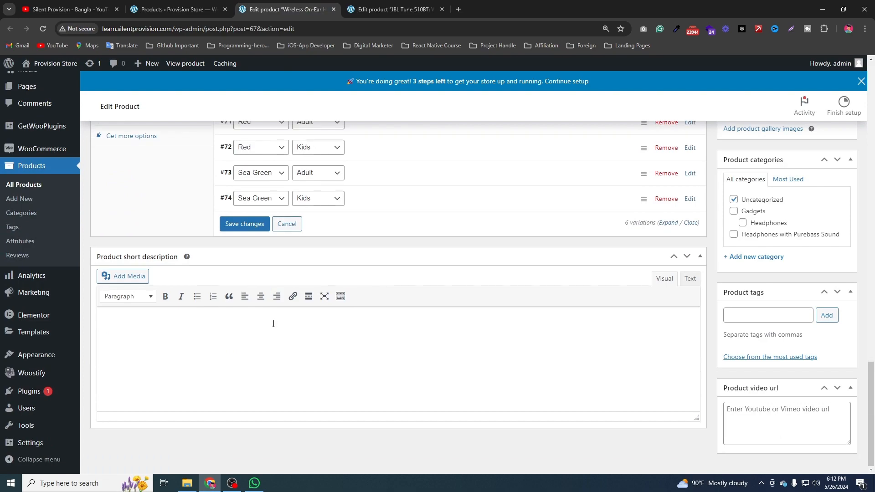
Set the sea green headphone picture Variable-Product-1 from the media library as the main product image.
{"action": "scroll", "coordinate": [273, 322], "scroll_direction": "up", "scroll_amount": 15}
{"action": "scroll", "coordinate": [326, 349], "scroll_direction": "up", "scroll_amount": 2}
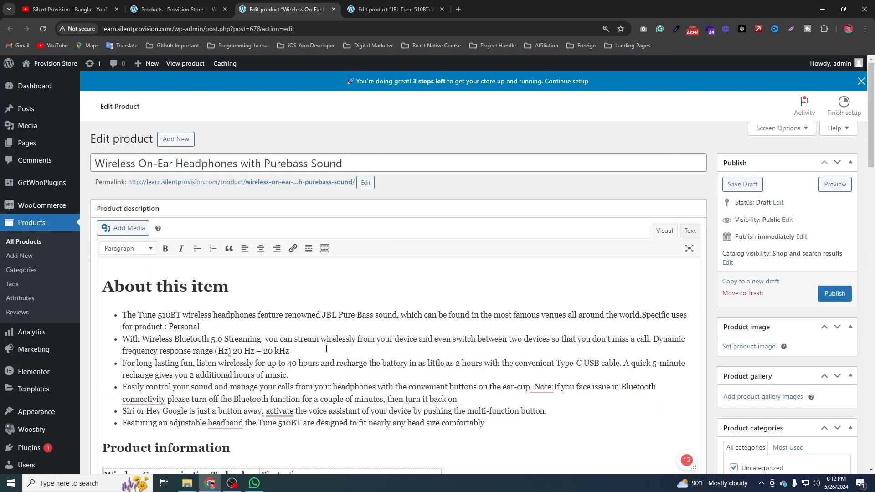
{"action": "scroll", "coordinate": [600, 327], "scroll_direction": "down", "scroll_amount": 4}
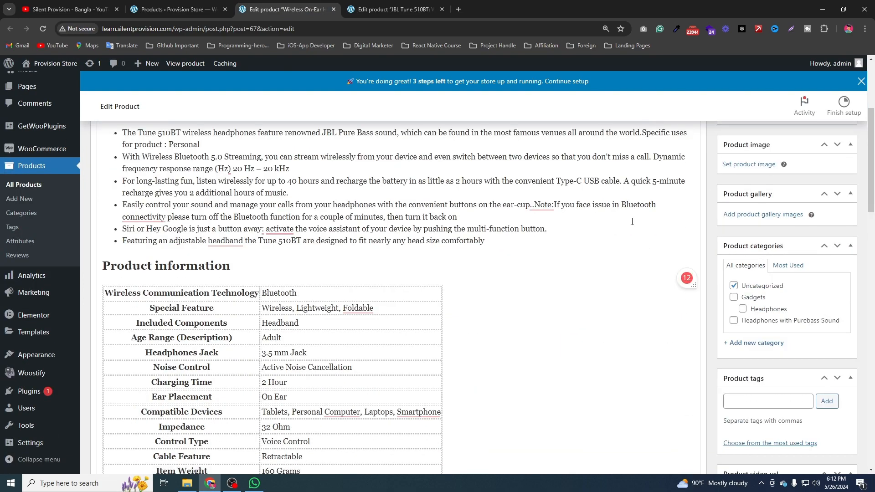
{"action": "scroll", "coordinate": [632, 222], "scroll_direction": "up", "scroll_amount": 4}
{"action": "left_click", "coordinate": [764, 348]}
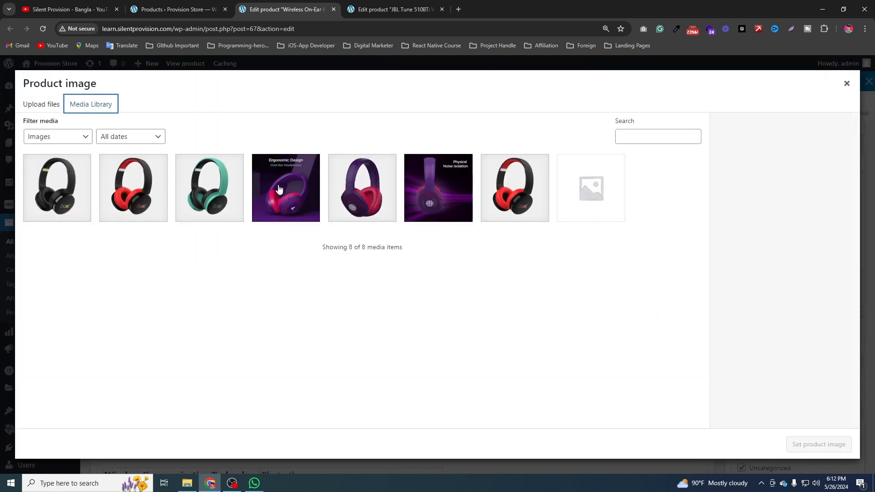
{"action": "left_click", "coordinate": [209, 204]}
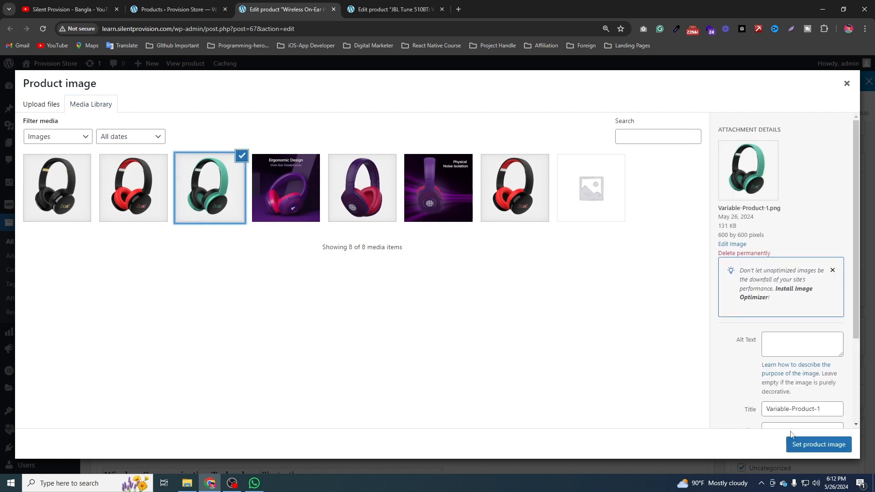
{"action": "left_click", "coordinate": [815, 444]}
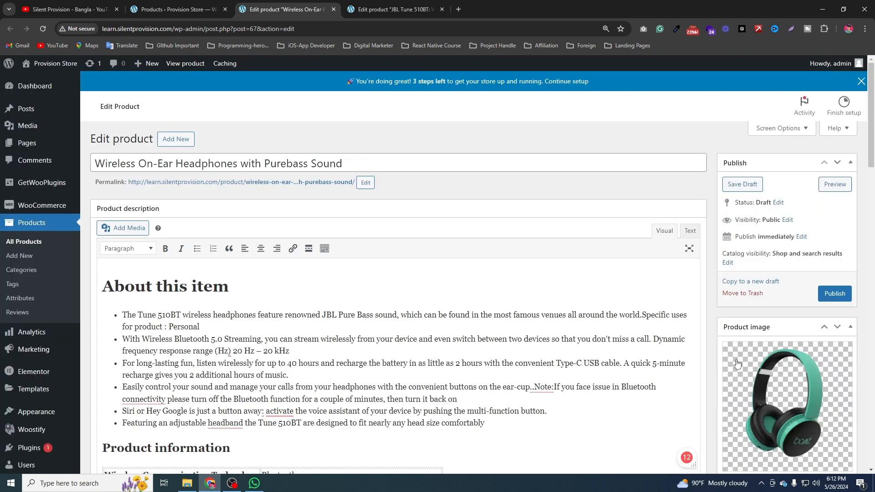
Add the red headphone picture and the black Variable-Product-1-2 picture from the media library to the product gallery.
{"action": "scroll", "coordinate": [724, 358], "scroll_direction": "down", "scroll_amount": 5}
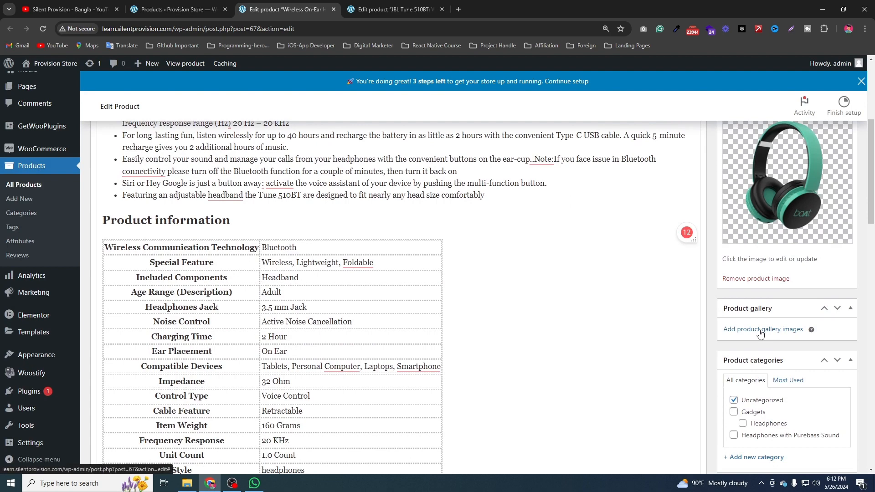
{"action": "left_click", "coordinate": [765, 333]}
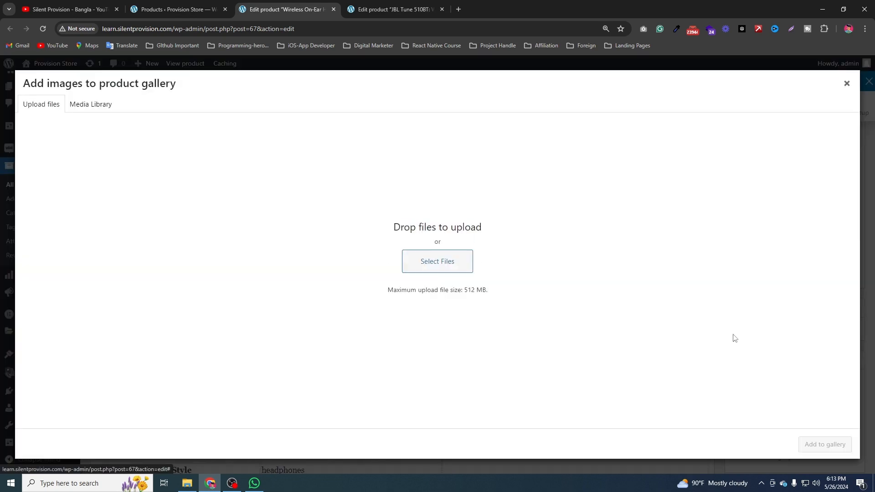
{"action": "left_click", "coordinate": [73, 104]}
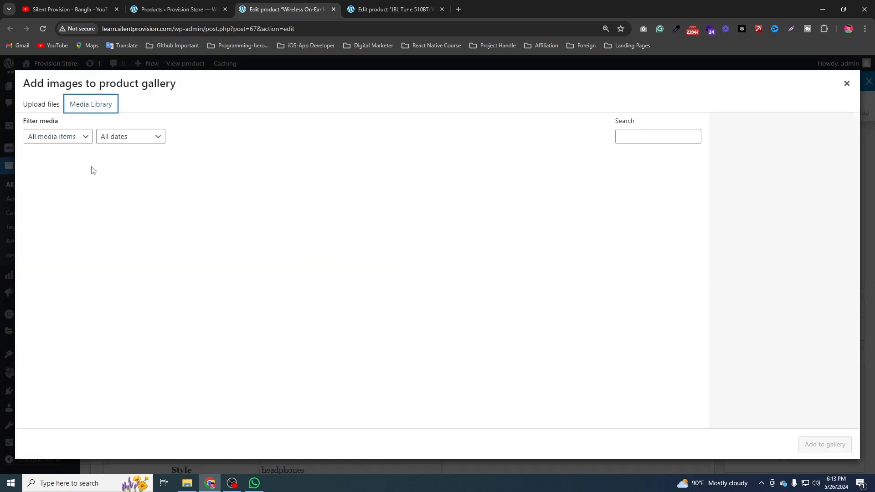
{"action": "left_click", "coordinate": [114, 184]}
{"action": "left_click", "coordinate": [54, 190]}
{"action": "left_click", "coordinate": [55, 190]}
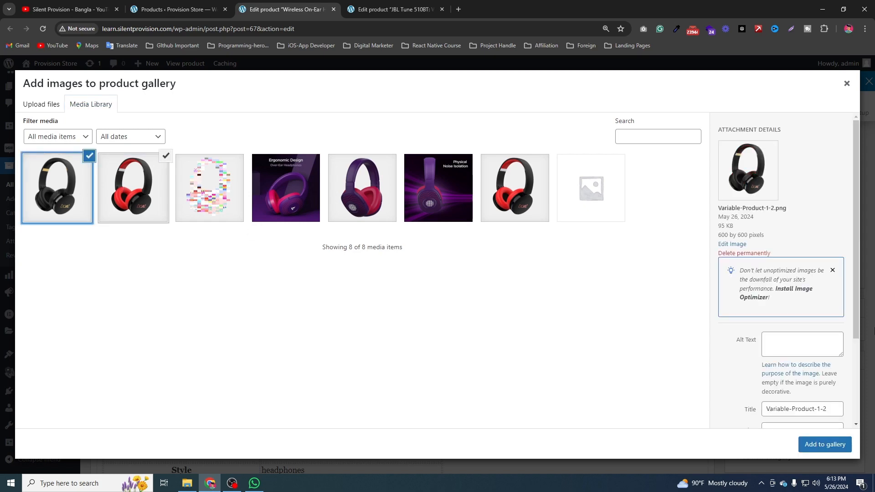
{"action": "left_click", "coordinate": [824, 444]}
Remove the product from Uncategorized and assign it to the Gadgets and Headphones categories.
{"action": "scroll", "coordinate": [740, 337], "scroll_direction": "down", "scroll_amount": 4}
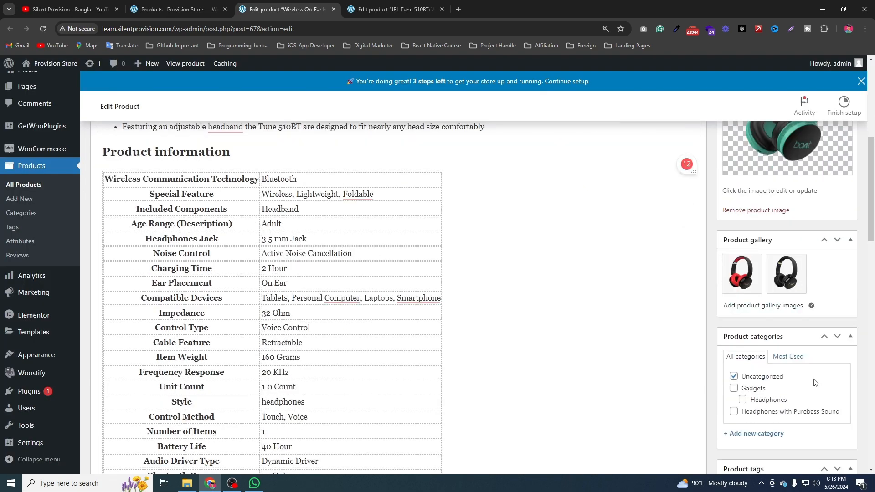
{"action": "left_click", "coordinate": [734, 309]}
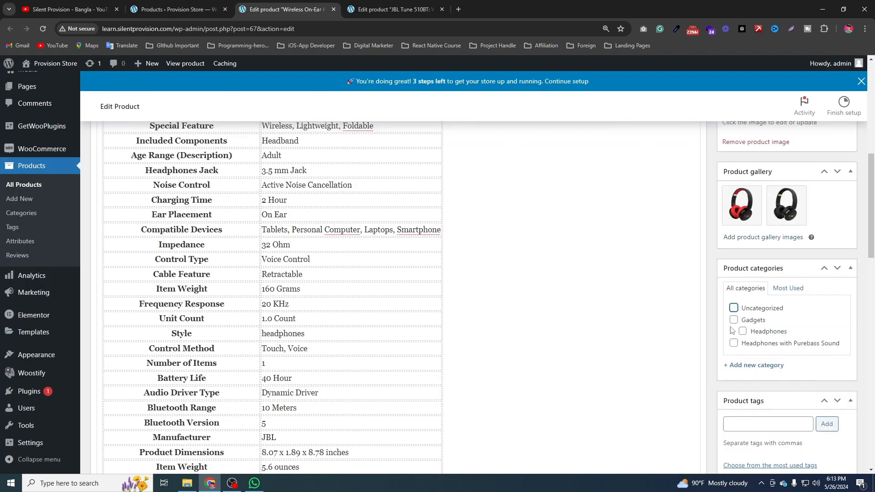
{"action": "left_click", "coordinate": [733, 321]}
{"action": "left_click", "coordinate": [742, 331]}
{"action": "scroll", "coordinate": [780, 321], "scroll_direction": "down", "scroll_amount": 1}
{"action": "scroll", "coordinate": [780, 320], "scroll_direction": "down", "scroll_amount": 2}
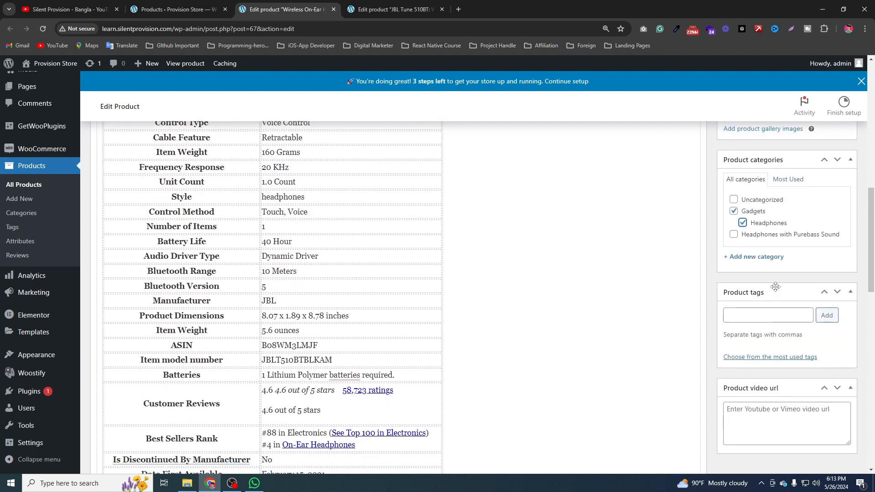
Add the tag headphones to the product.
{"action": "left_click", "coordinate": [773, 320]}
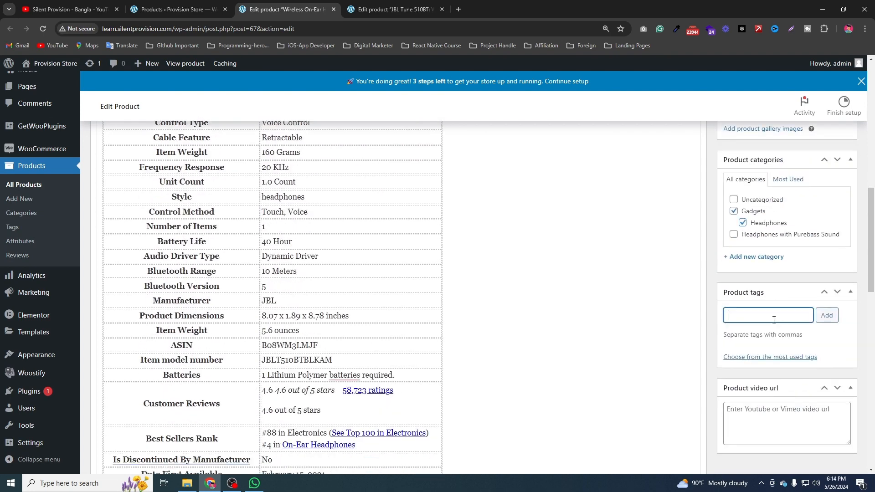
{"action": "type", "text": "headphones"}
{"action": "key", "text": "Return"}
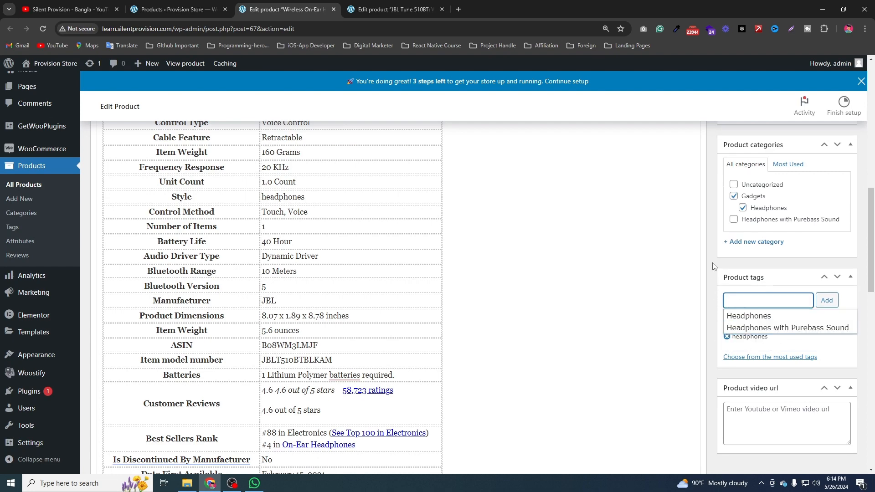
{"action": "left_click", "coordinate": [719, 343]}
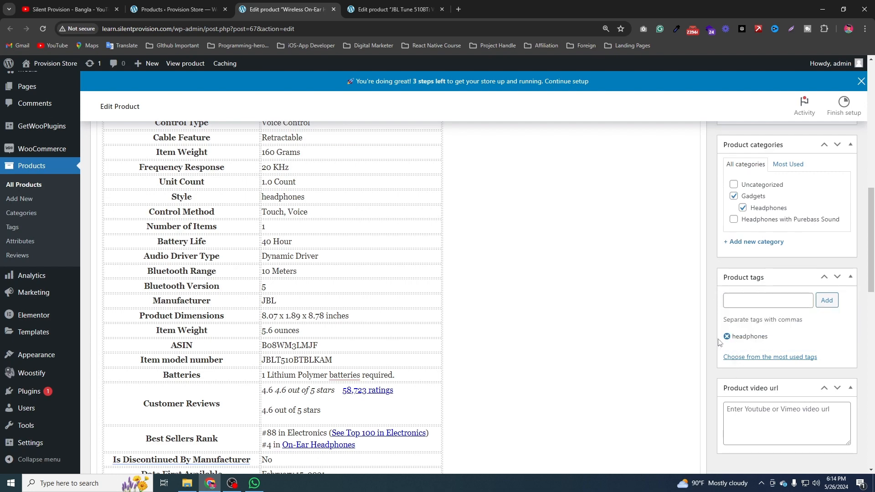
Publish the Wireless On-Ear Headphones with Purebass Sound product and view its store page in a new browser tab.
{"action": "scroll", "coordinate": [709, 309], "scroll_direction": "down", "scroll_amount": 15}
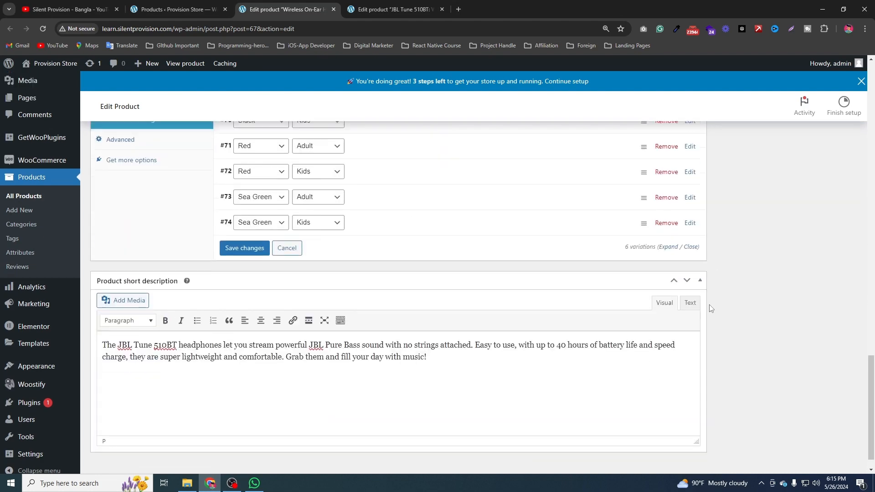
{"action": "scroll", "coordinate": [710, 308], "scroll_direction": "up", "scroll_amount": 9}
{"action": "scroll", "coordinate": [709, 309], "scroll_direction": "up", "scroll_amount": 10}
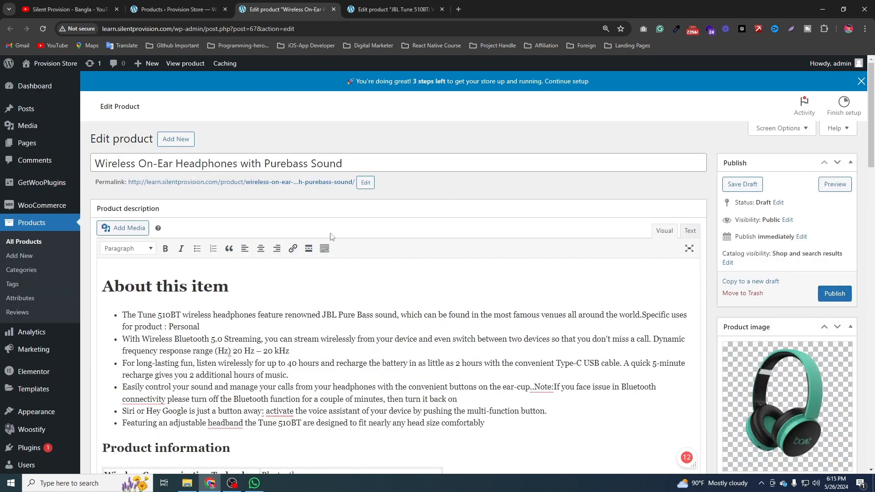
{"action": "left_click", "coordinate": [840, 294]}
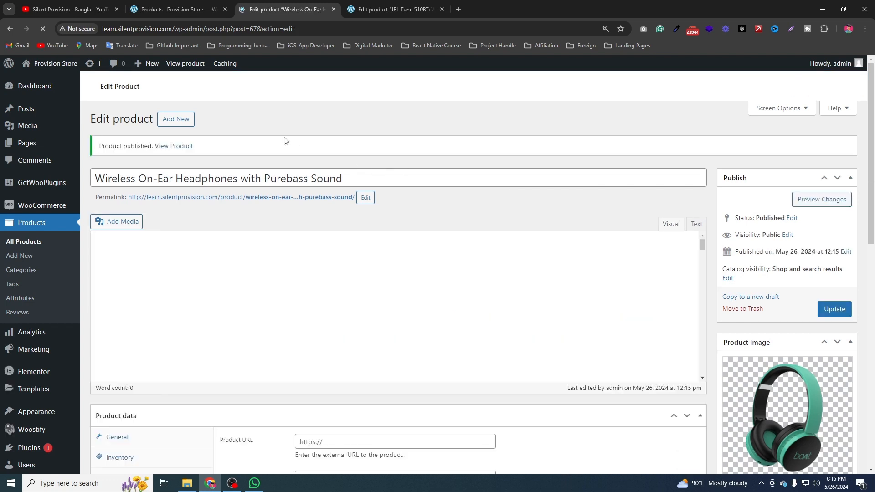
{"action": "right_click", "coordinate": [181, 150]}
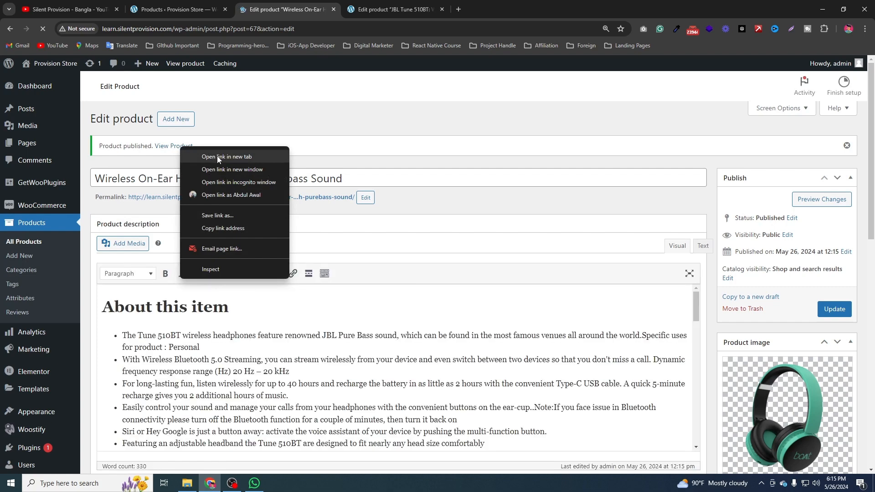
{"action": "left_click", "coordinate": [233, 156]}
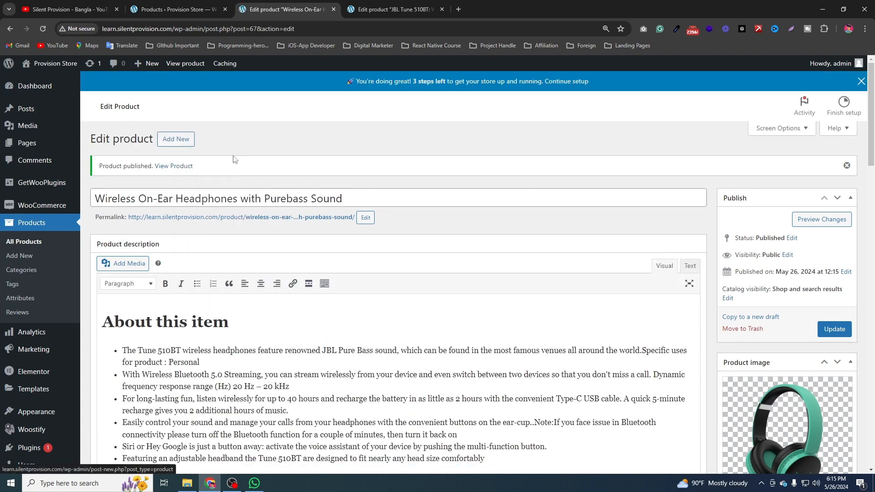
{"action": "left_click", "coordinate": [374, 5]}
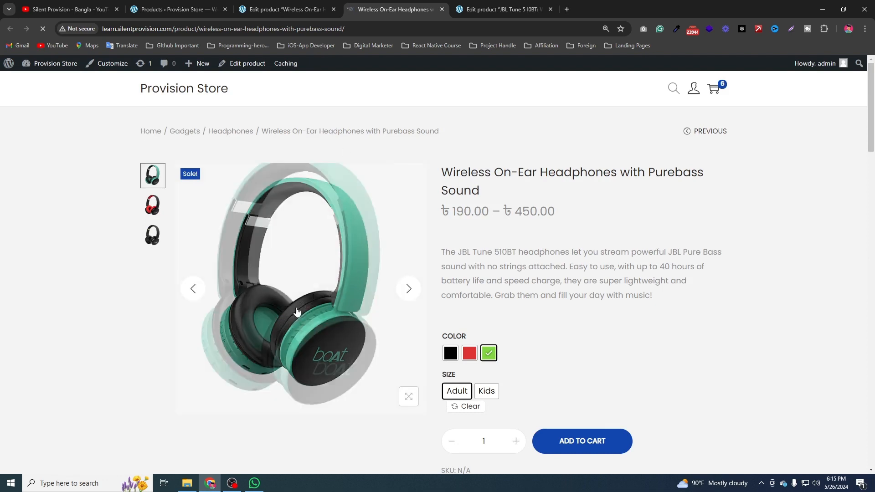
View the red, black and sea green gallery pictures on the product's store page.
{"action": "left_click", "coordinate": [153, 206]}
{"action": "left_click", "coordinate": [153, 235]}
{"action": "left_click", "coordinate": [153, 175]}
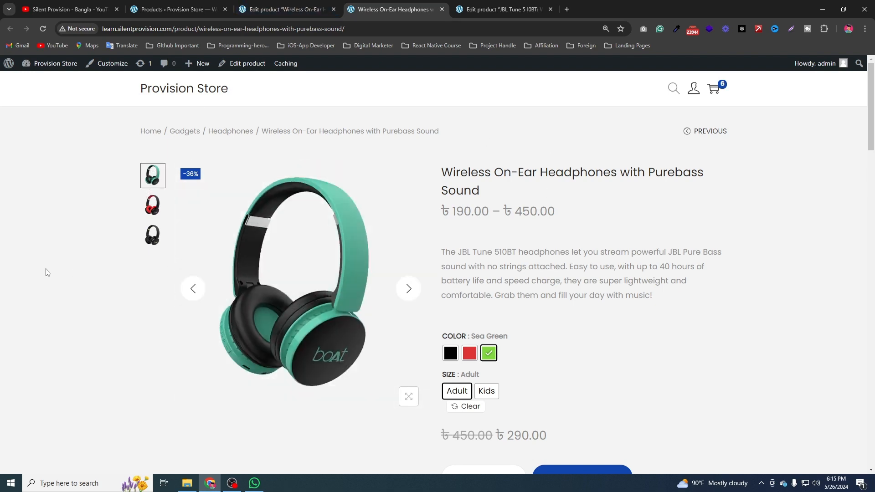
{"action": "scroll", "coordinate": [354, 228], "scroll_direction": "down", "scroll_amount": 1}
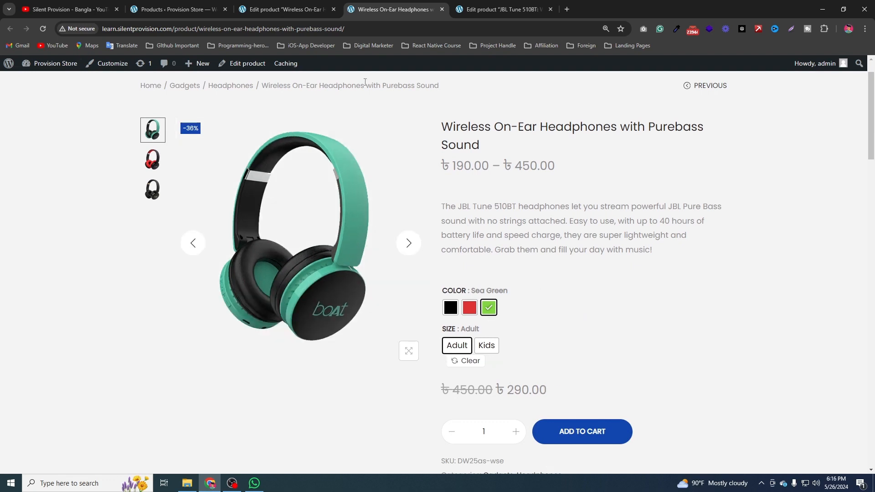
Return to the product editor and examine the attributes and the Sea Green Adult variation's price and SKU.
{"action": "left_click", "coordinate": [287, 9]}
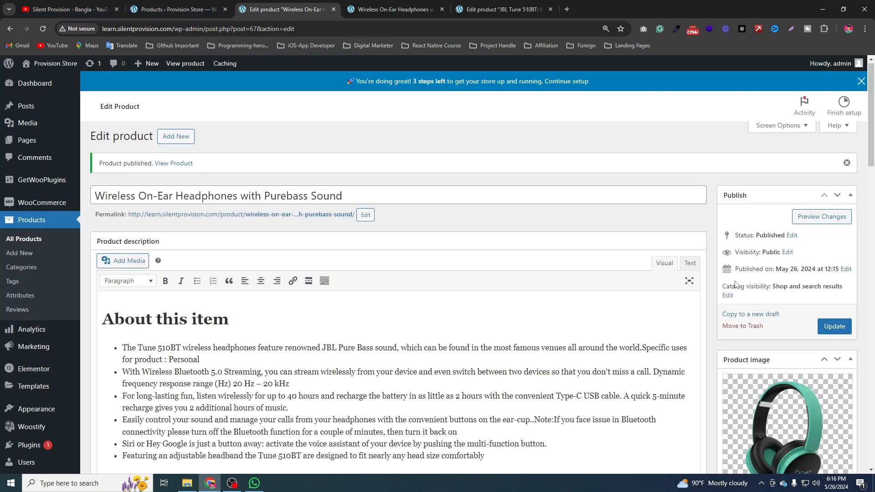
{"action": "scroll", "coordinate": [464, 233], "scroll_direction": "down", "scroll_amount": 15}
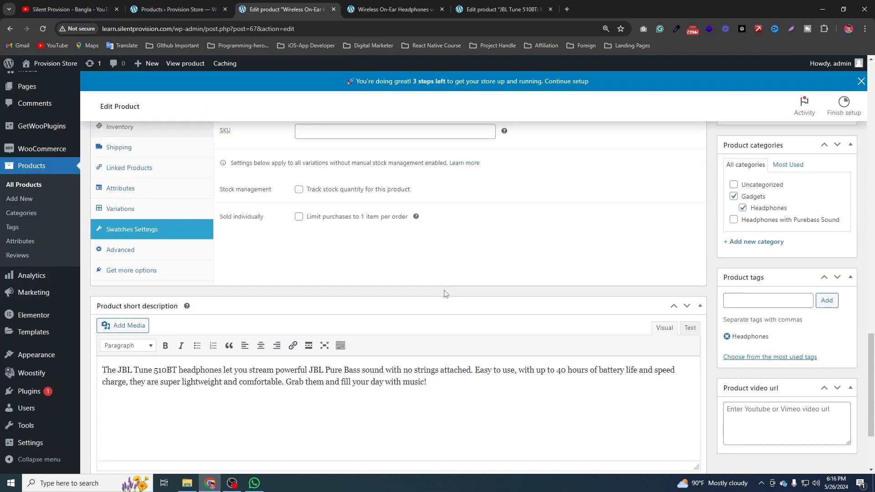
{"action": "scroll", "coordinate": [445, 293], "scroll_direction": "down", "scroll_amount": 3}
{"action": "scroll", "coordinate": [445, 290], "scroll_direction": "up", "scroll_amount": 5}
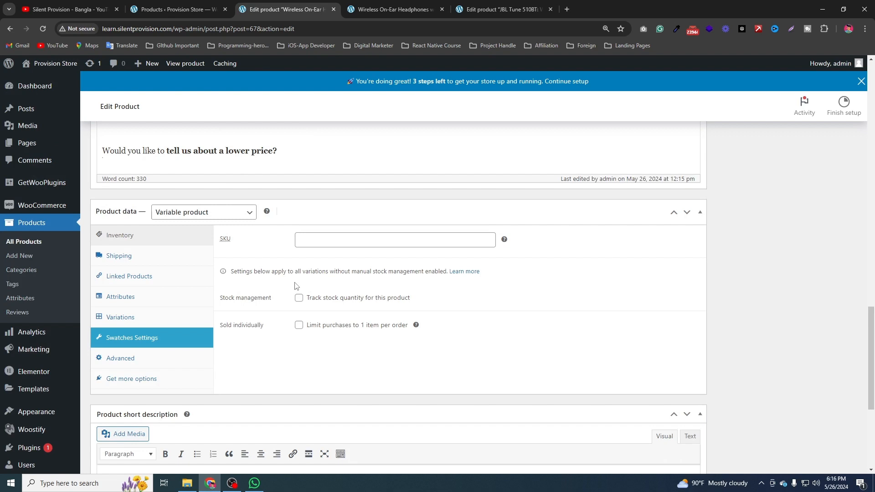
{"action": "left_click", "coordinate": [142, 299]}
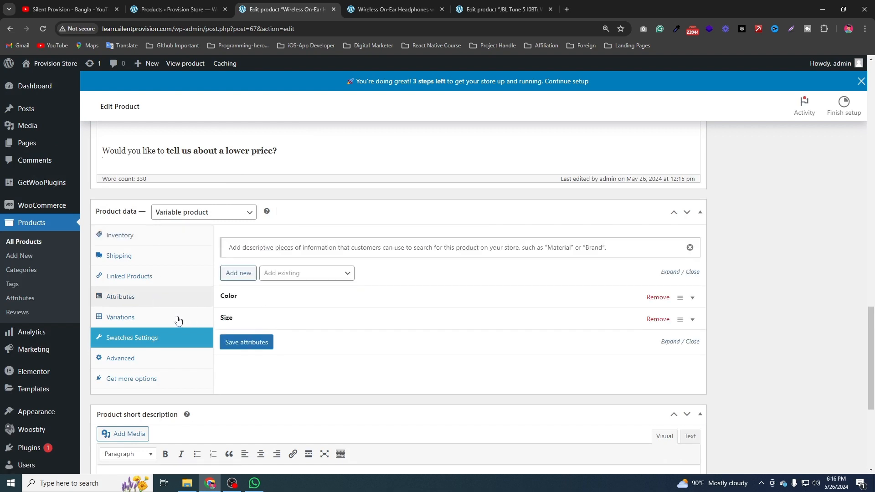
{"action": "left_click", "coordinate": [164, 318]}
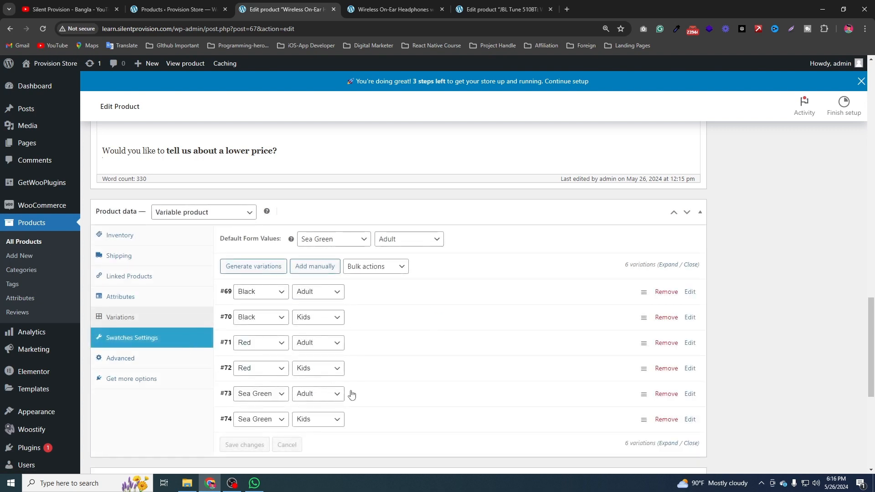
{"action": "left_click", "coordinate": [369, 399]}
{"action": "scroll", "coordinate": [546, 322], "scroll_direction": "down", "scroll_amount": 3}
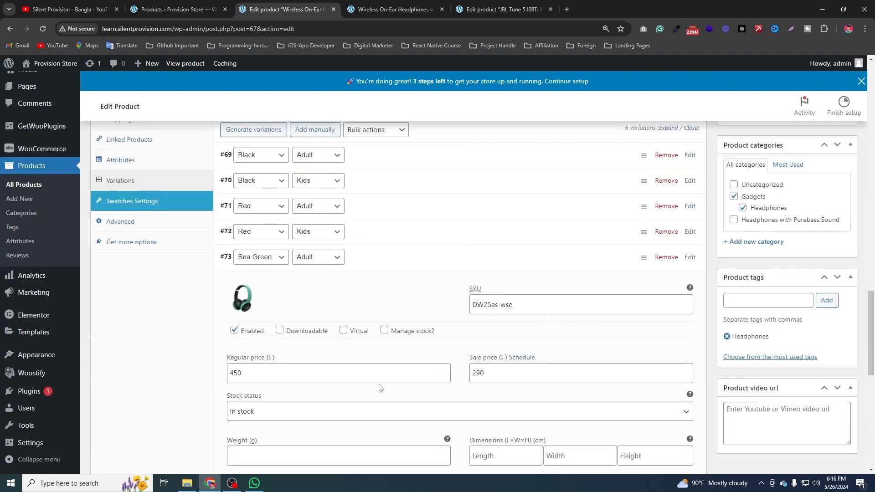
On the store page, check the Sea Green headphone's price for the Adult size and for the Kids size.
{"action": "left_click", "coordinate": [392, 10]}
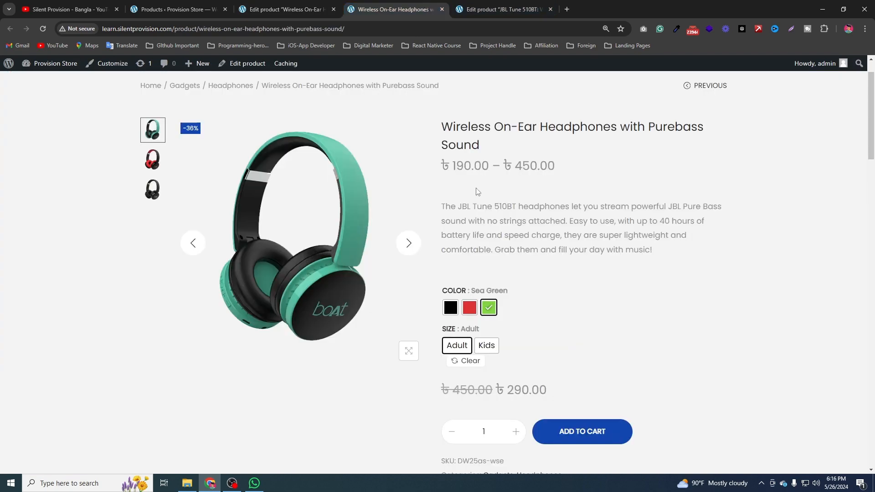
{"action": "left_click_drag", "start_coordinate": [498, 390], "coordinate": [530, 390]}
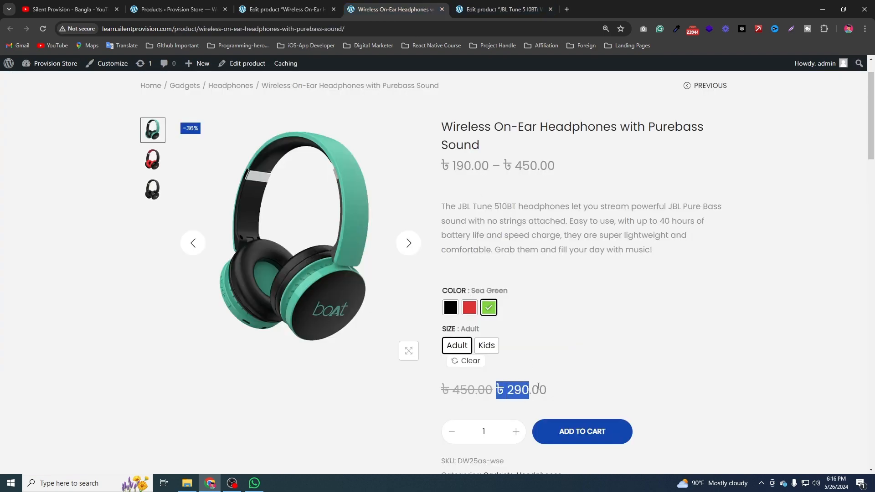
{"action": "scroll", "coordinate": [648, 340], "scroll_direction": "down", "scroll_amount": 3}
{"action": "scroll", "coordinate": [589, 150], "scroll_direction": "up", "scroll_amount": 2}
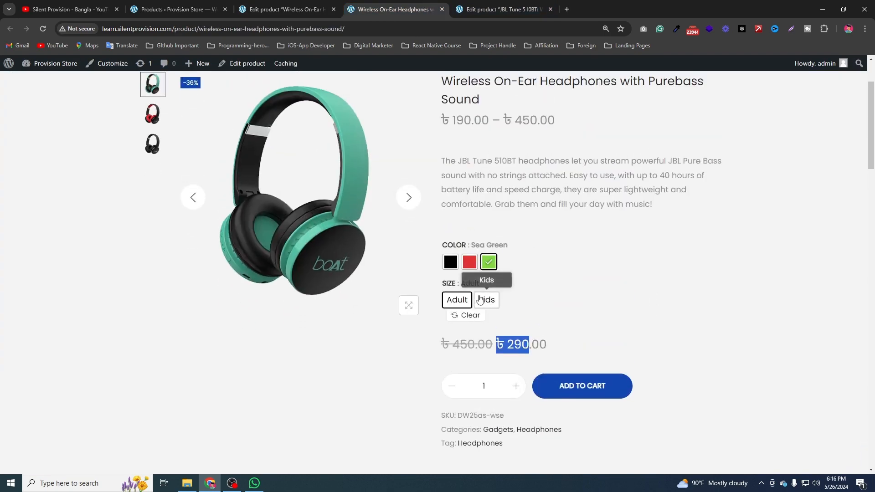
{"action": "left_click", "coordinate": [489, 300]}
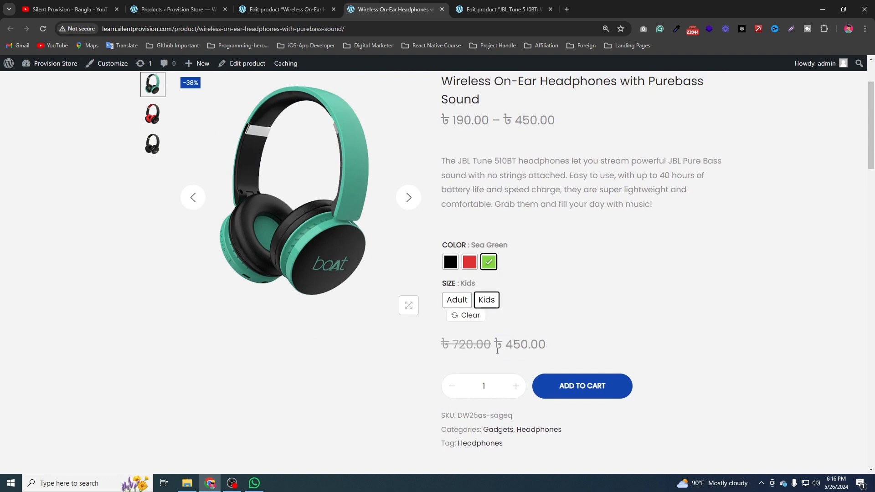
{"action": "scroll", "coordinate": [606, 320], "scroll_direction": "down", "scroll_amount": 2}
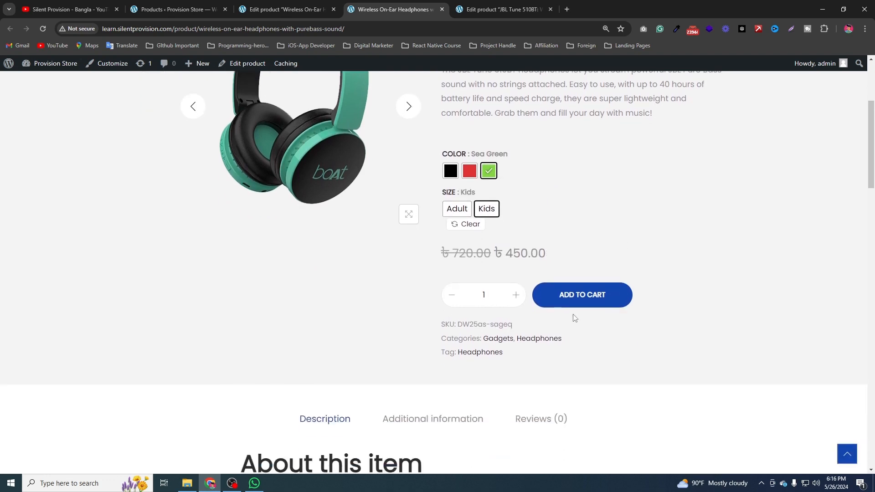
Check the store page's picture and price for Black Kids, Black Adult, Red Adult and Sea Green Adult, plus the description.
{"action": "left_click", "coordinate": [451, 171]}
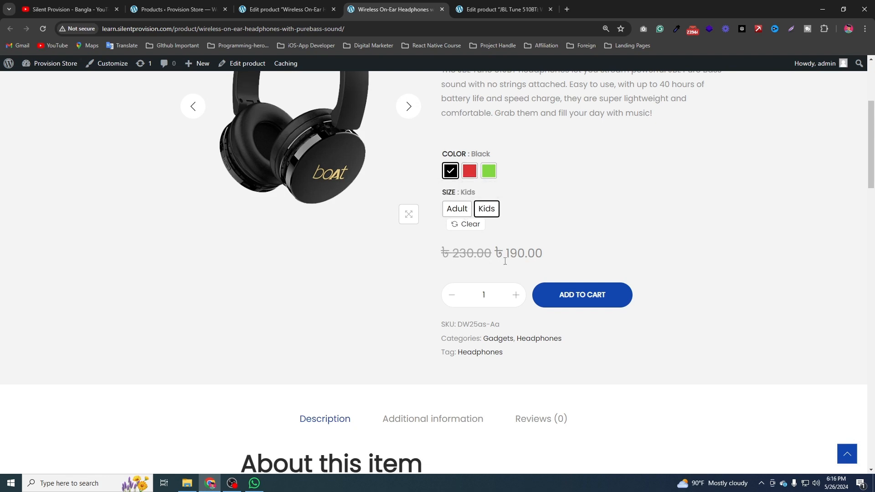
{"action": "left_click", "coordinate": [458, 210]}
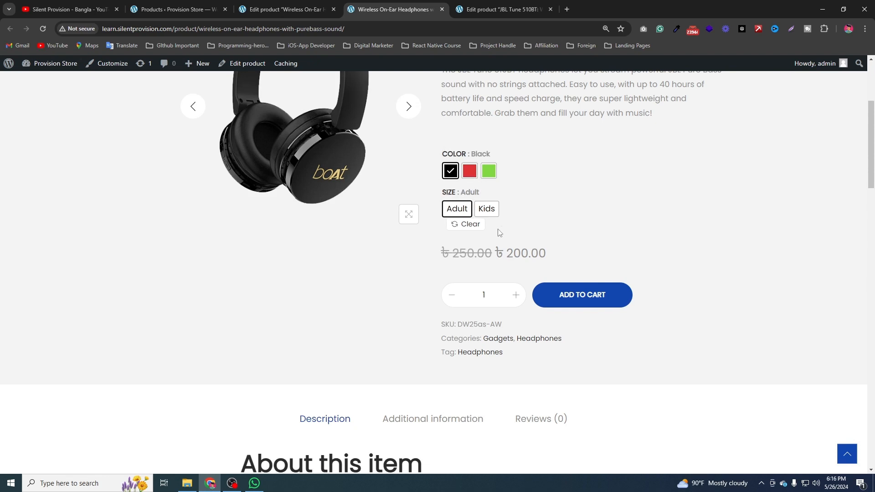
{"action": "left_click", "coordinate": [470, 171]}
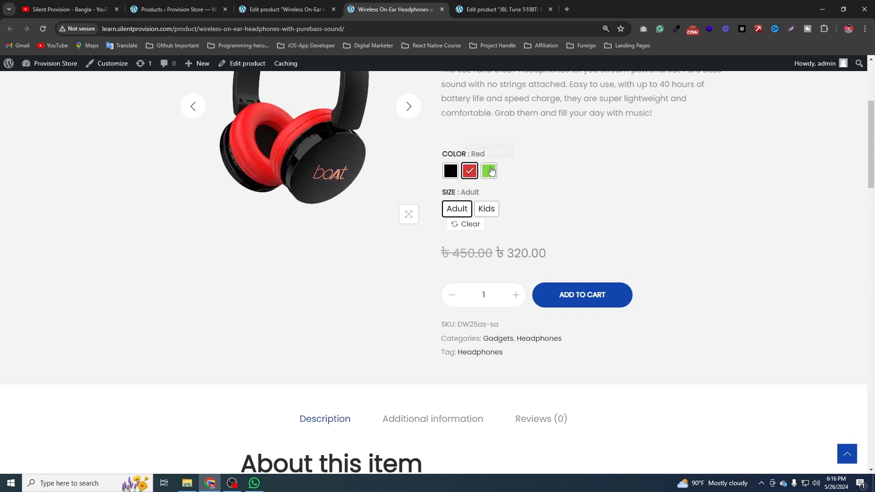
{"action": "left_click", "coordinate": [489, 172]}
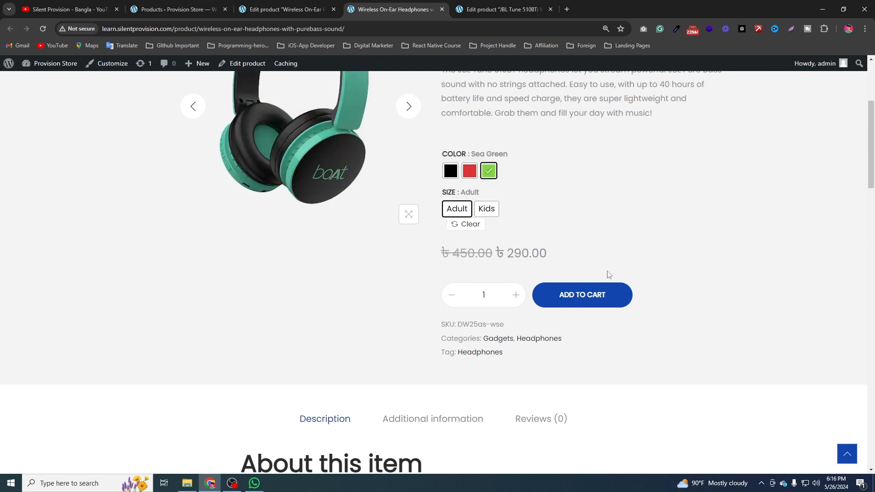
{"action": "scroll", "coordinate": [440, 344], "scroll_direction": "up", "scroll_amount": 3}
{"action": "scroll", "coordinate": [440, 344], "scroll_direction": "down", "scroll_amount": 8}
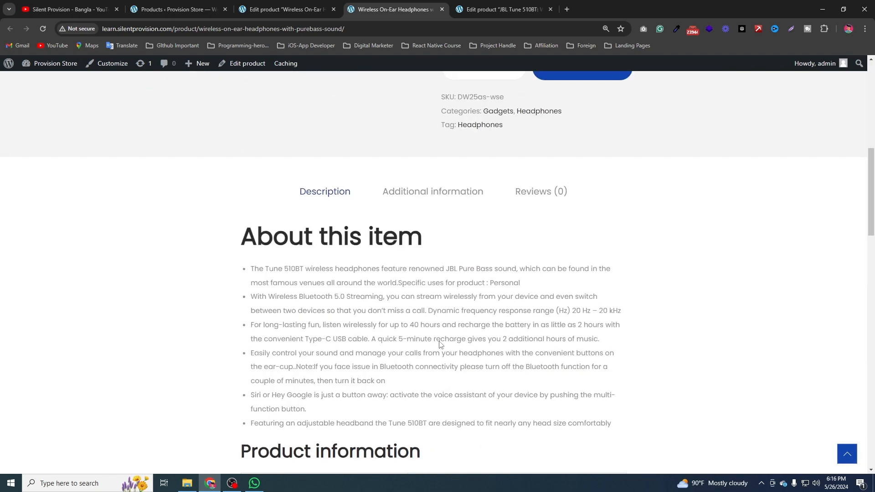
{"action": "scroll", "coordinate": [472, 330], "scroll_direction": "up", "scroll_amount": 3}
{"action": "scroll", "coordinate": [471, 329], "scroll_direction": "up", "scroll_amount": 4}
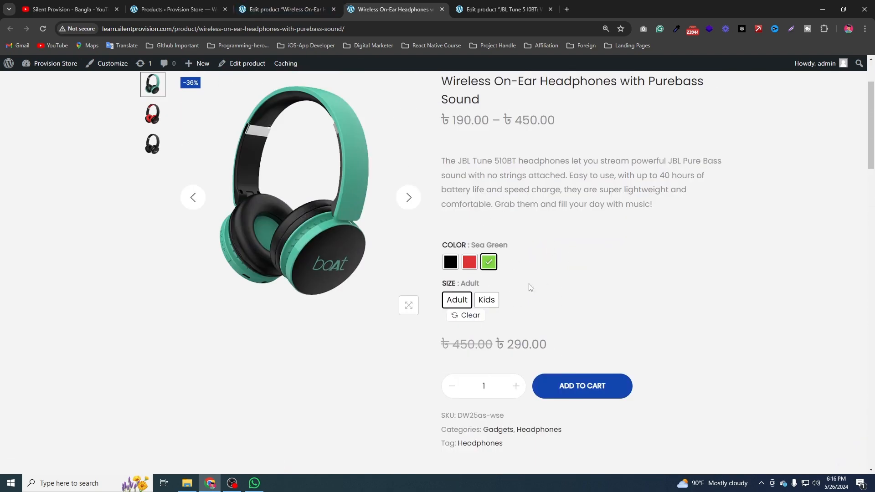
Return to the product editor and review the stock status options of the Sea Green Adult variation.
{"action": "left_click", "coordinate": [321, 5]}
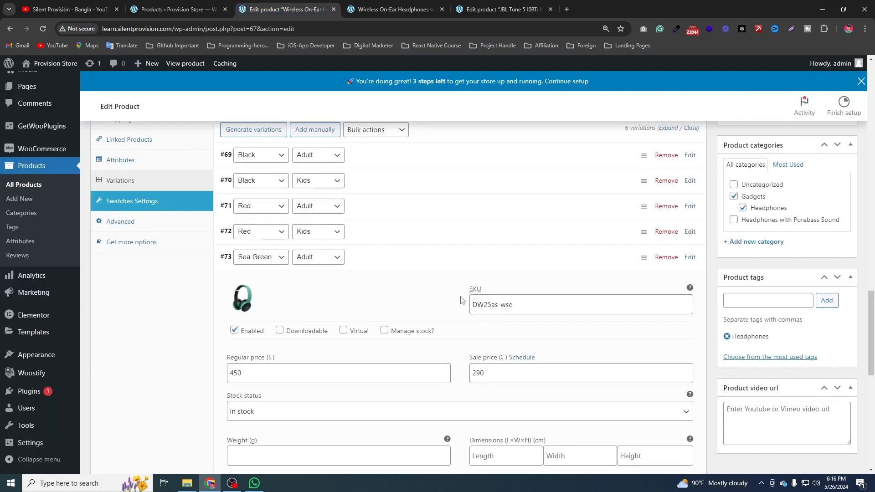
{"action": "scroll", "coordinate": [408, 363], "scroll_direction": "down", "scroll_amount": 2}
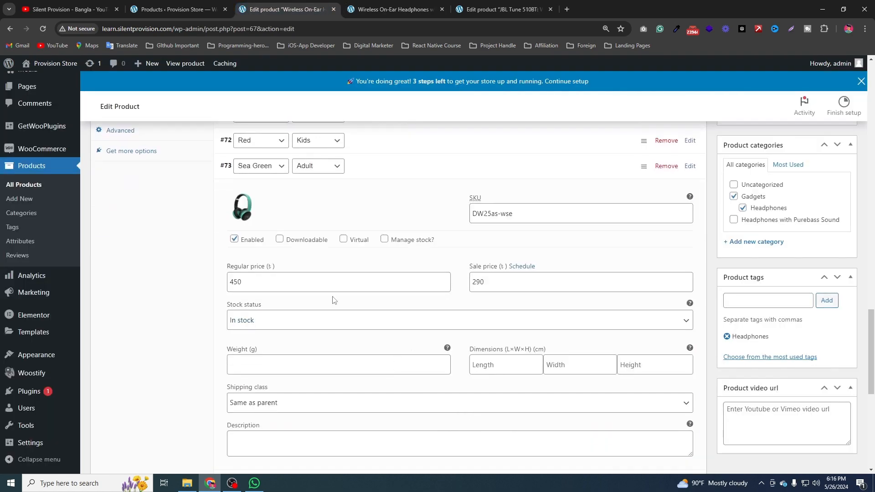
{"action": "left_click", "coordinate": [293, 321]}
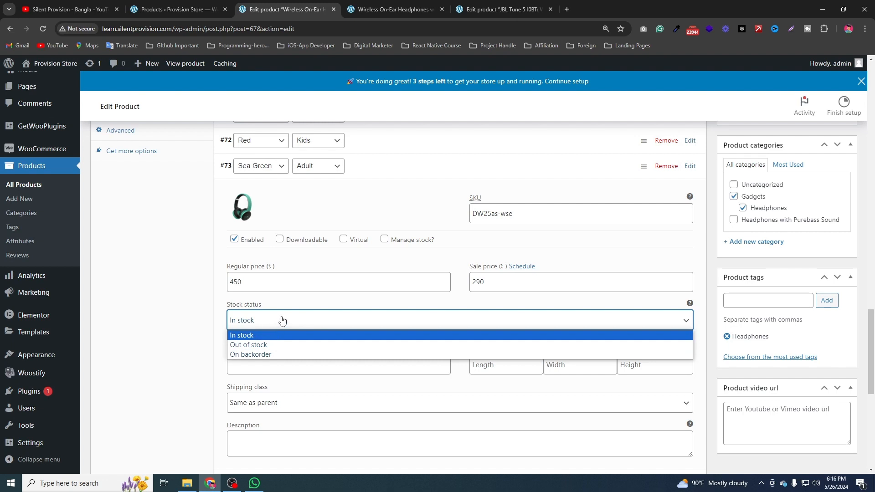
{"action": "left_click", "coordinate": [287, 319]}
{"action": "scroll", "coordinate": [394, 334], "scroll_direction": "down", "scroll_amount": 2}
{"action": "scroll", "coordinate": [317, 319], "scroll_direction": "up", "scroll_amount": 3}
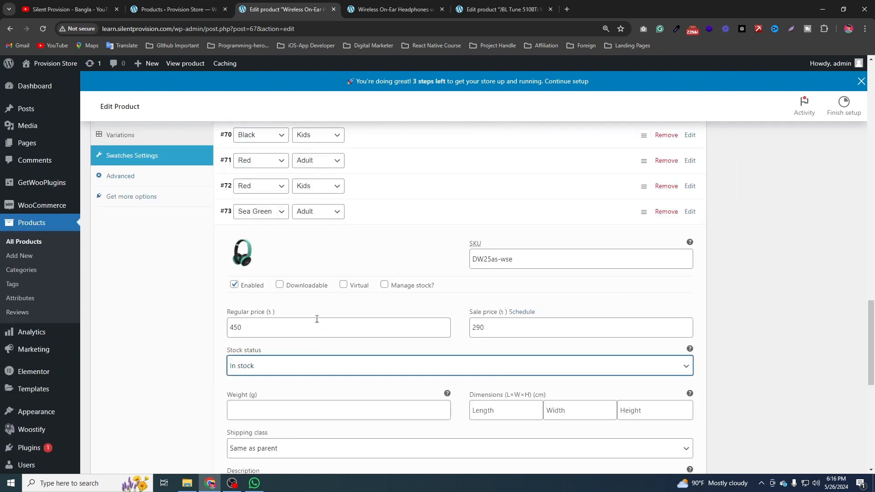
Enable stock management for the Sea Green Adult variation to view its stock fields, and disable it again.
{"action": "left_click", "coordinate": [385, 284]}
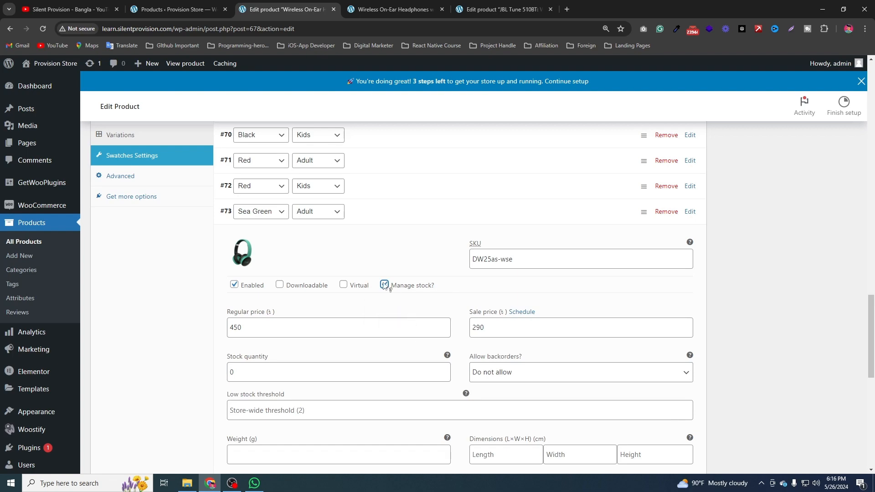
{"action": "left_click", "coordinate": [385, 285]}
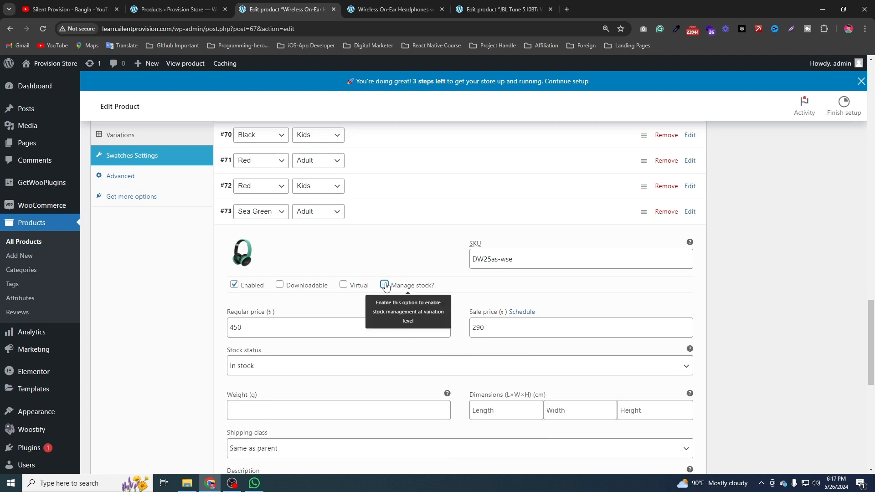
{"action": "scroll", "coordinate": [752, 309], "scroll_direction": "up", "scroll_amount": 15}
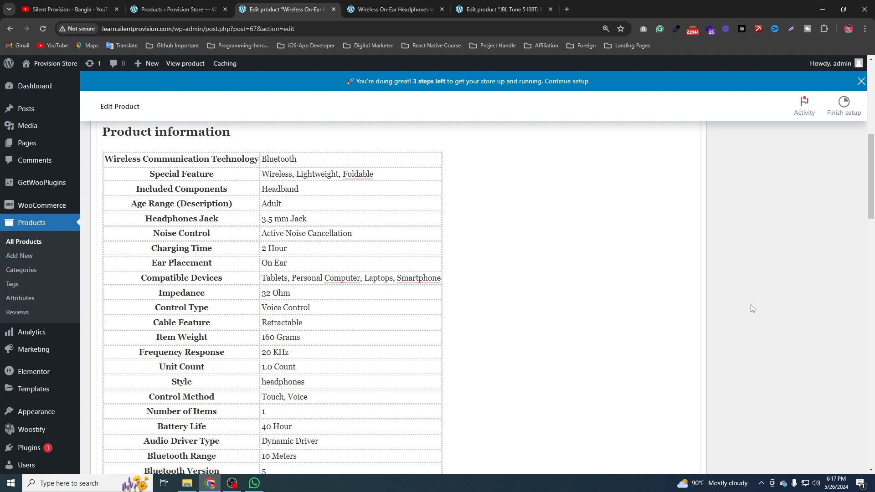
{"action": "scroll", "coordinate": [752, 308], "scroll_direction": "up", "scroll_amount": 7}
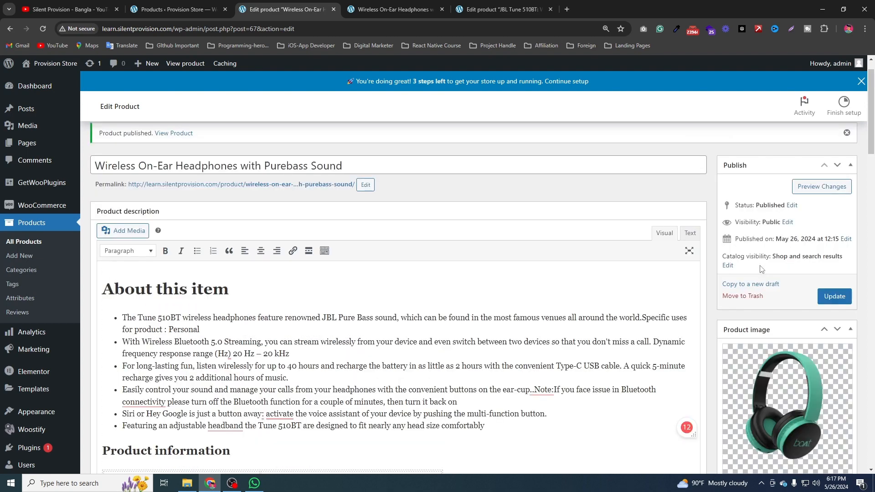